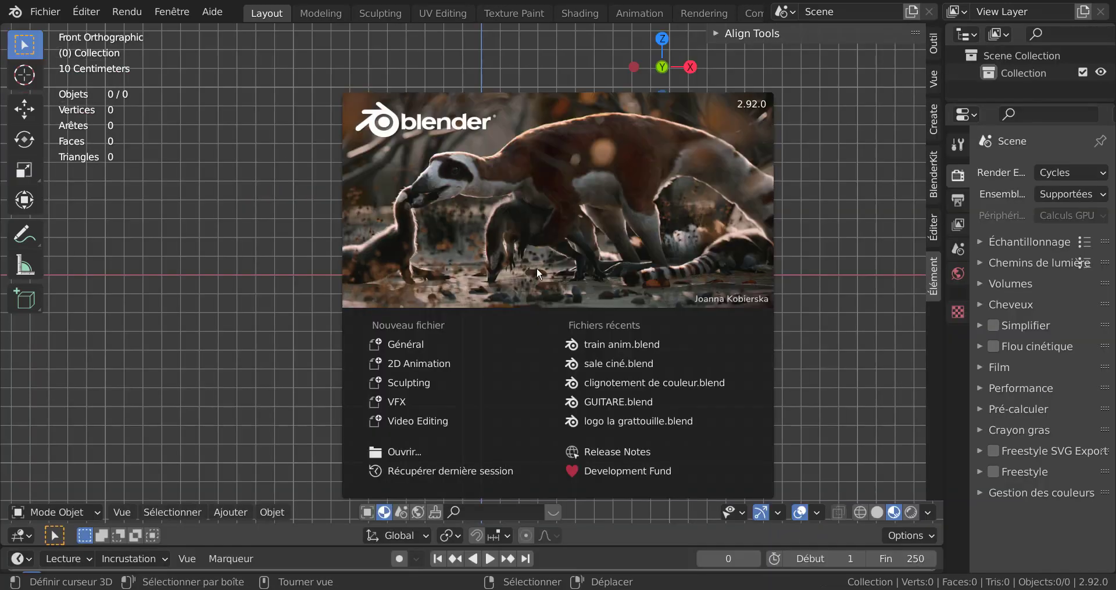
Add a Bézier circle at the scene origin and hide the viewport's sidebar
left_click(857, 215)
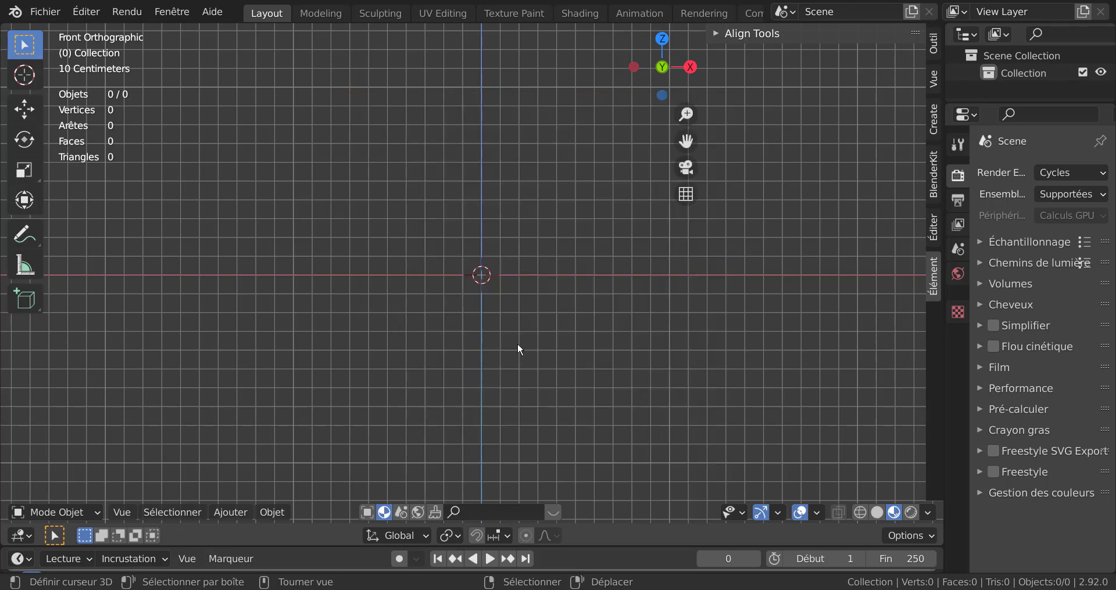
left_click(244, 515)
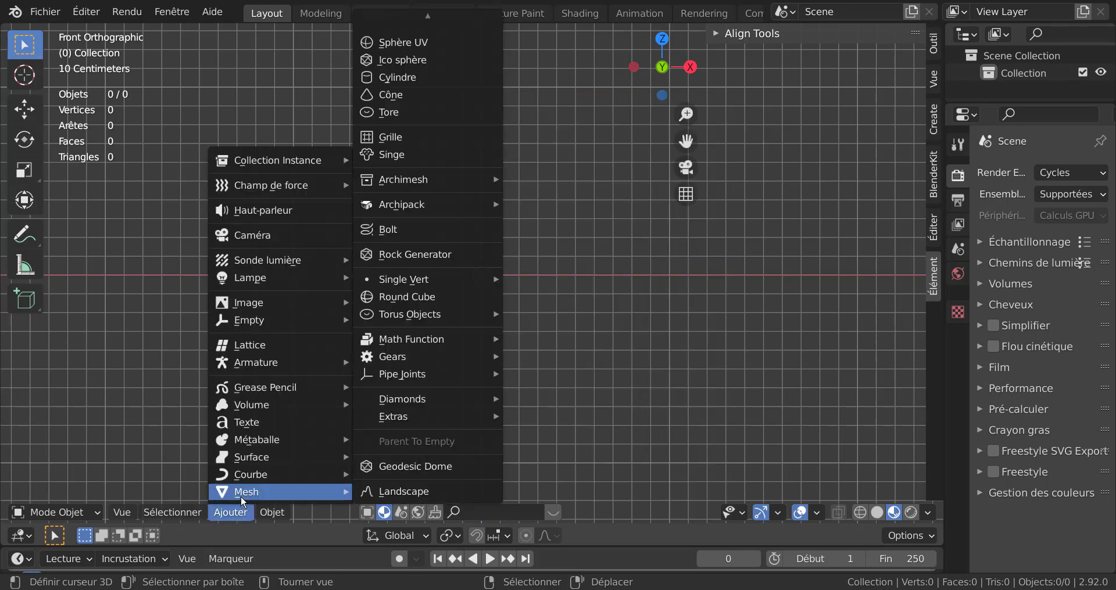
mouse_move(238, 477)
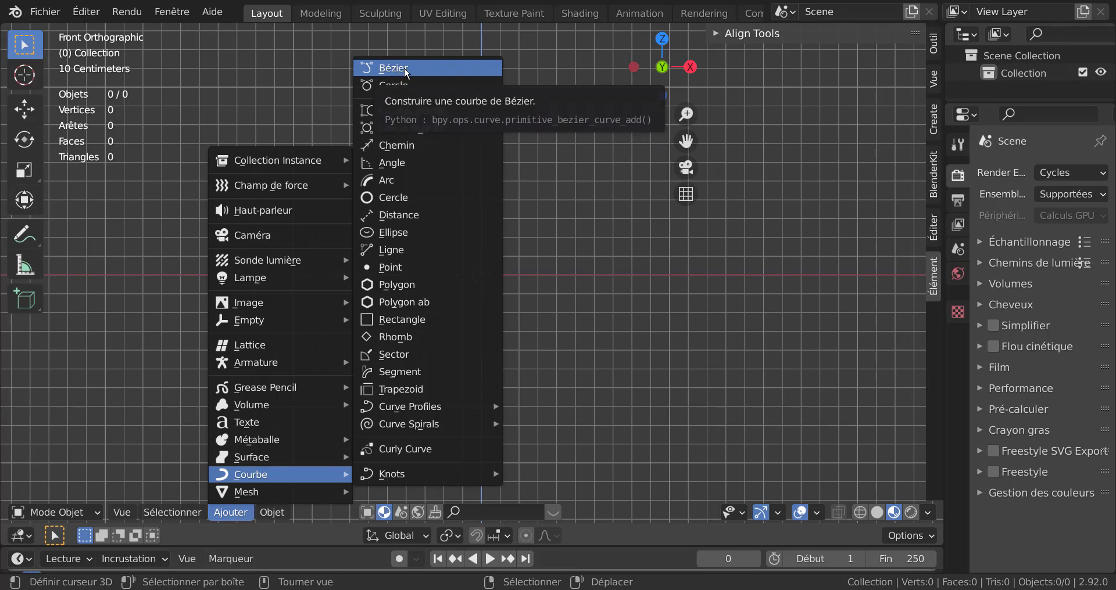
left_click(392, 86)
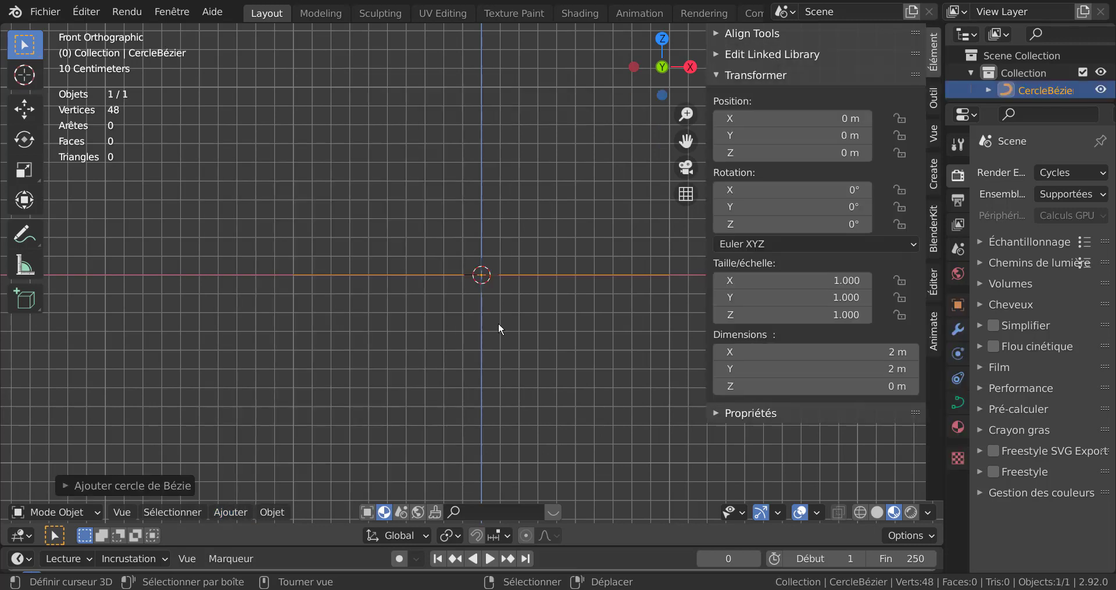
key("n")
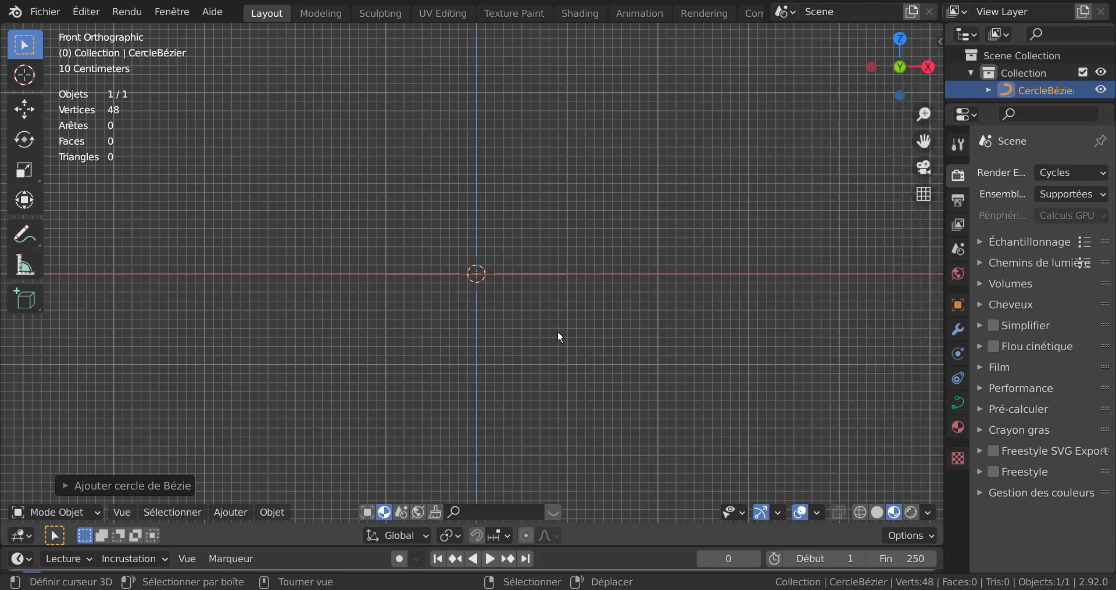
Enter Edit Mode on the Bézier circle and pull its front control point, on the negative Y side, downward
middle_click_drag(556, 330, 571, 347)
key("Tab")
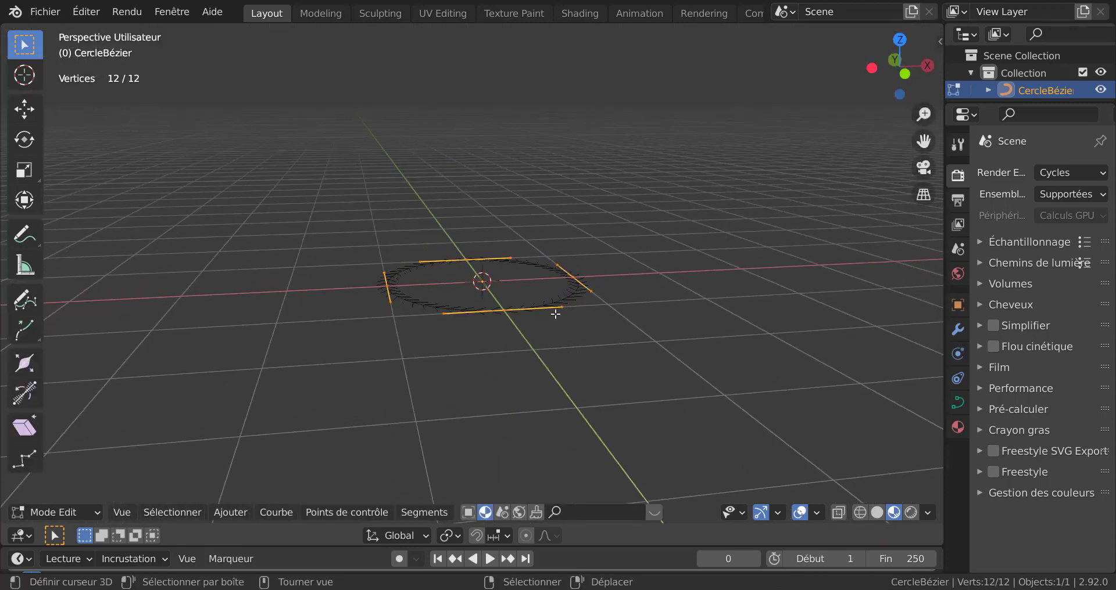
right_click_drag(523, 319, 505, 382)
middle_click_drag(535, 333, 539, 365)
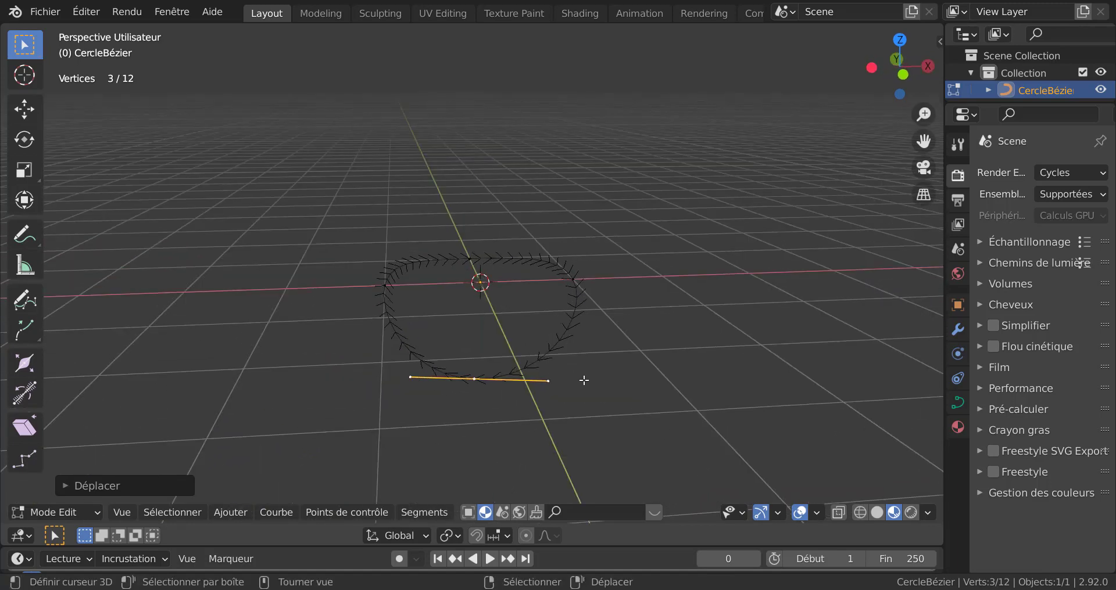
scroll(584, 380, "up", 2)
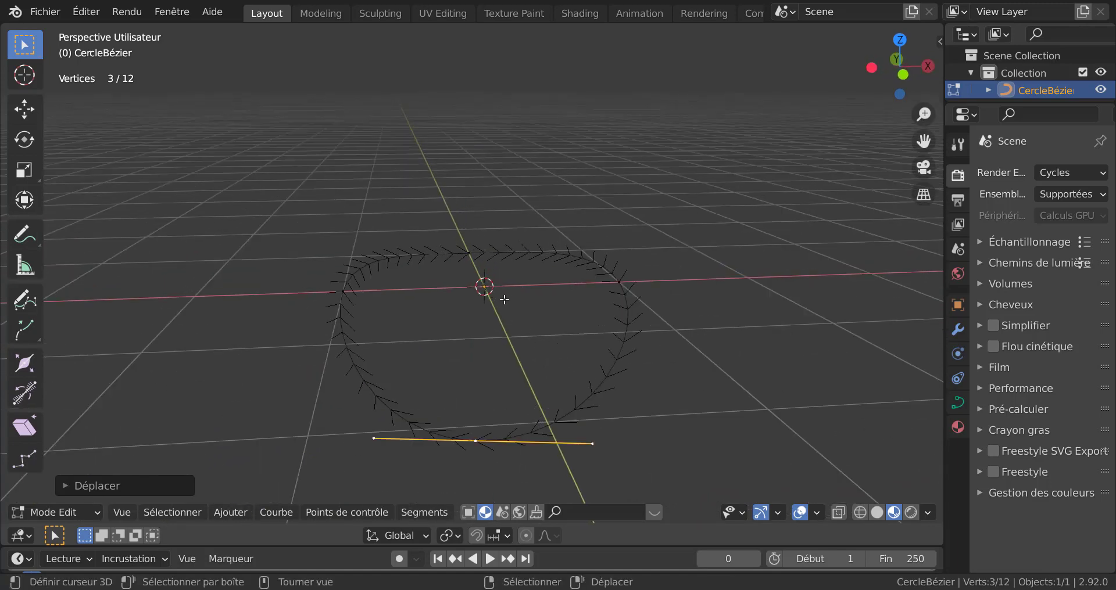
scroll(617, 307, "down", 2)
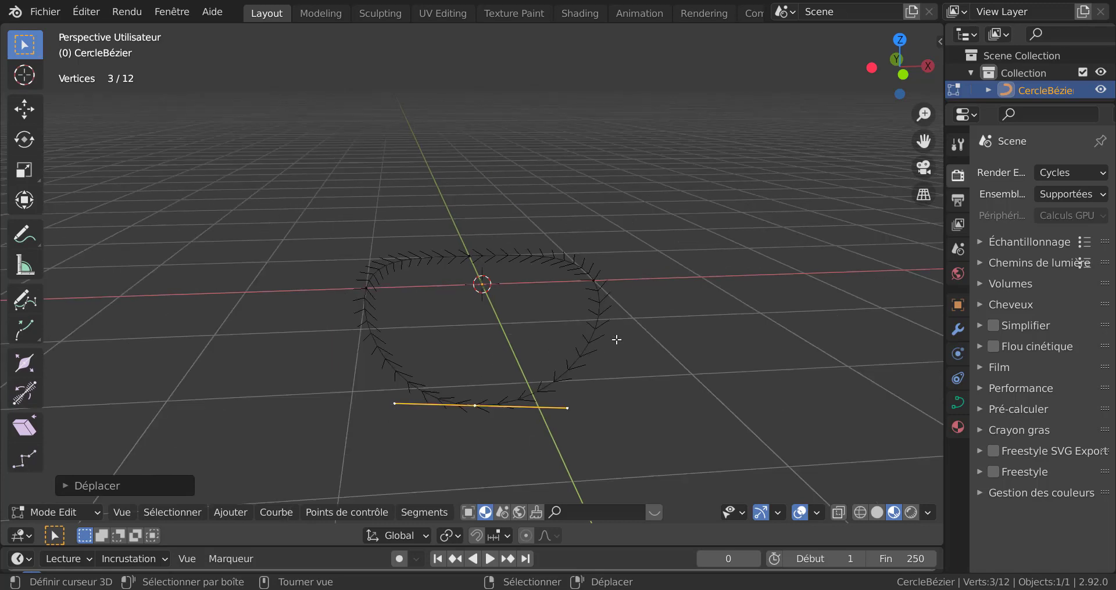
Move the circle's positive-X control point outward and about 1.1 m upward, and return to Object Mode
left_click(575, 296)
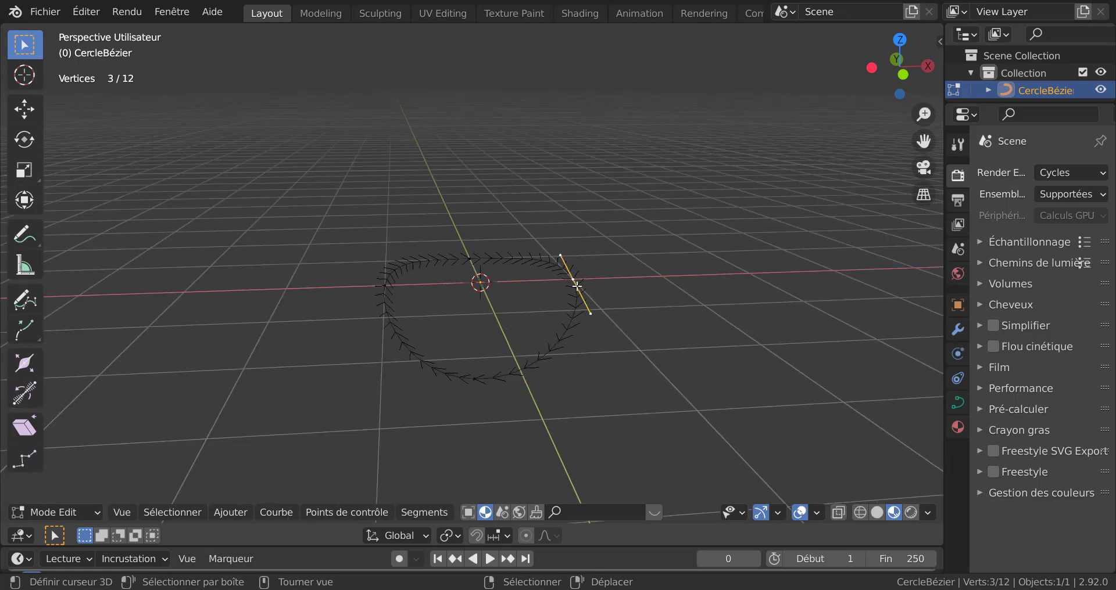
key("g")
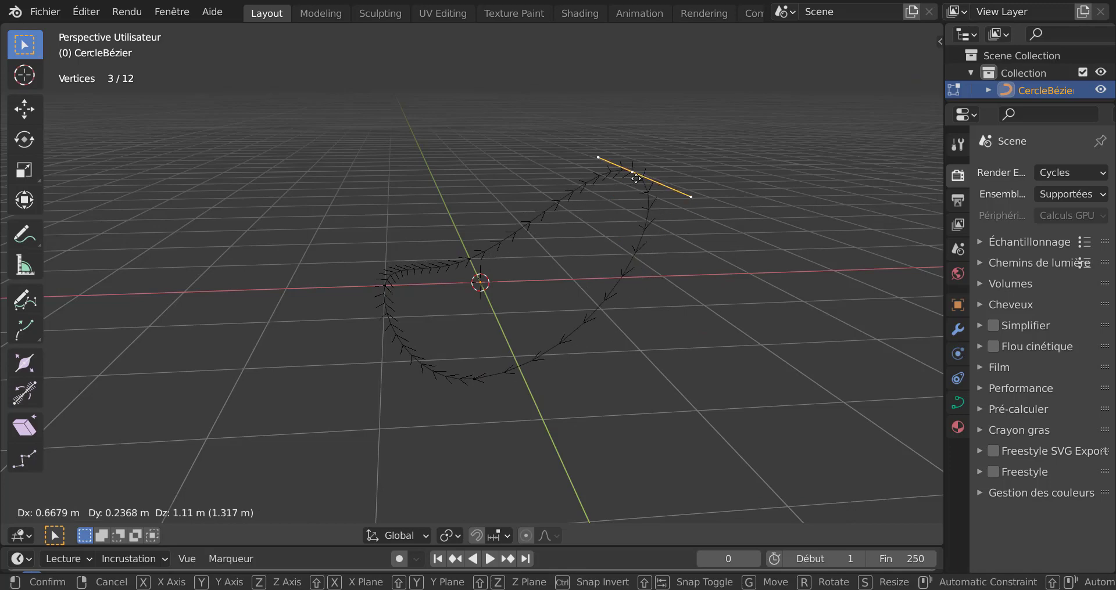
left_click(636, 179)
middle_click_drag(586, 348, 559, 353)
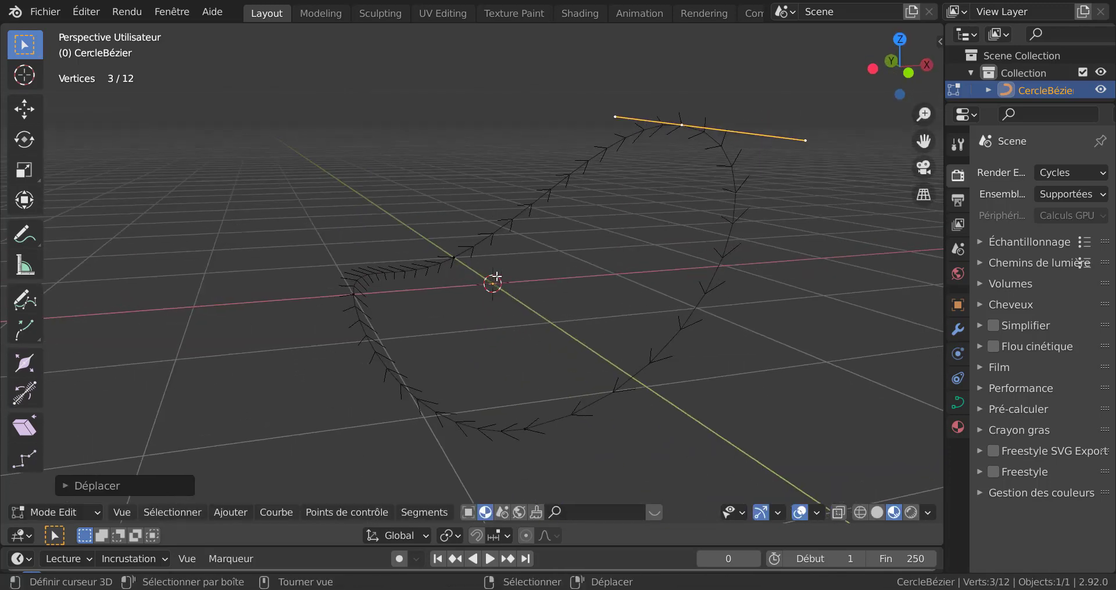
left_click(273, 511)
mouse_move(233, 511)
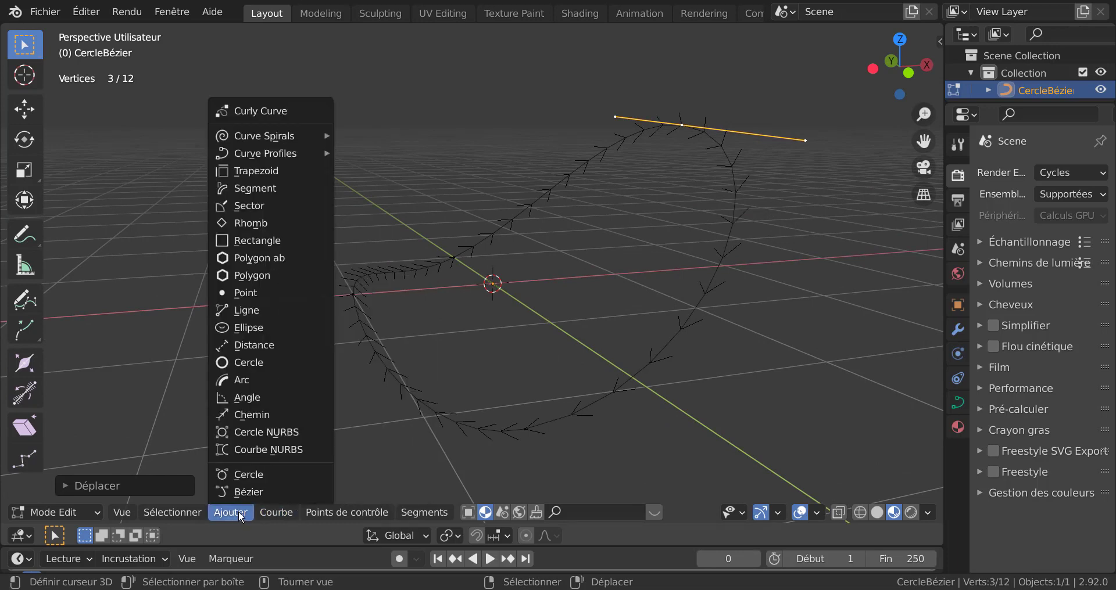
mouse_move(268, 513)
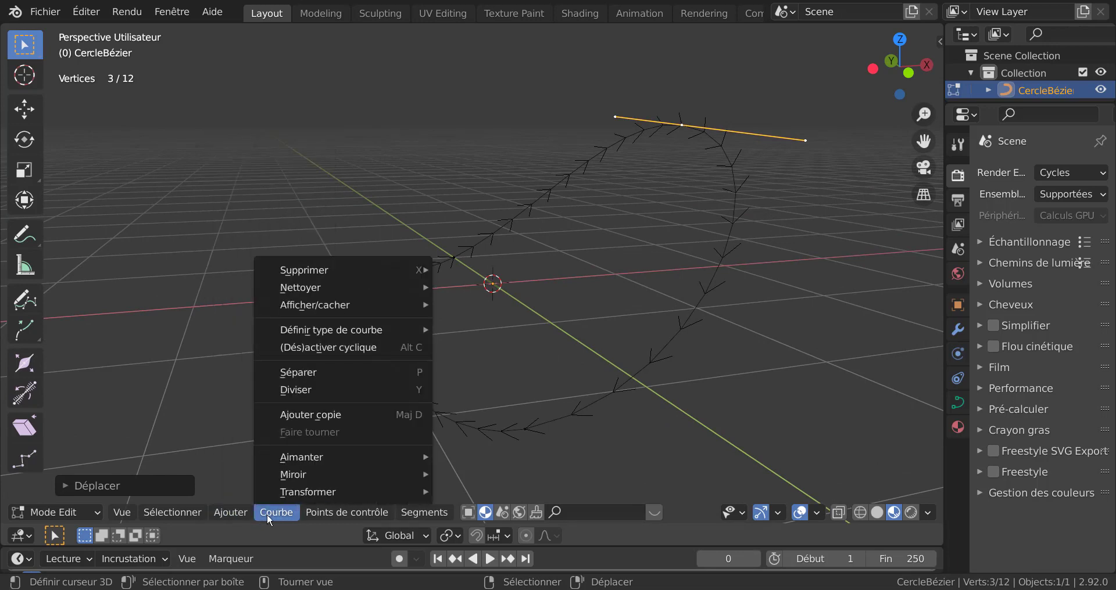
key("Tab")
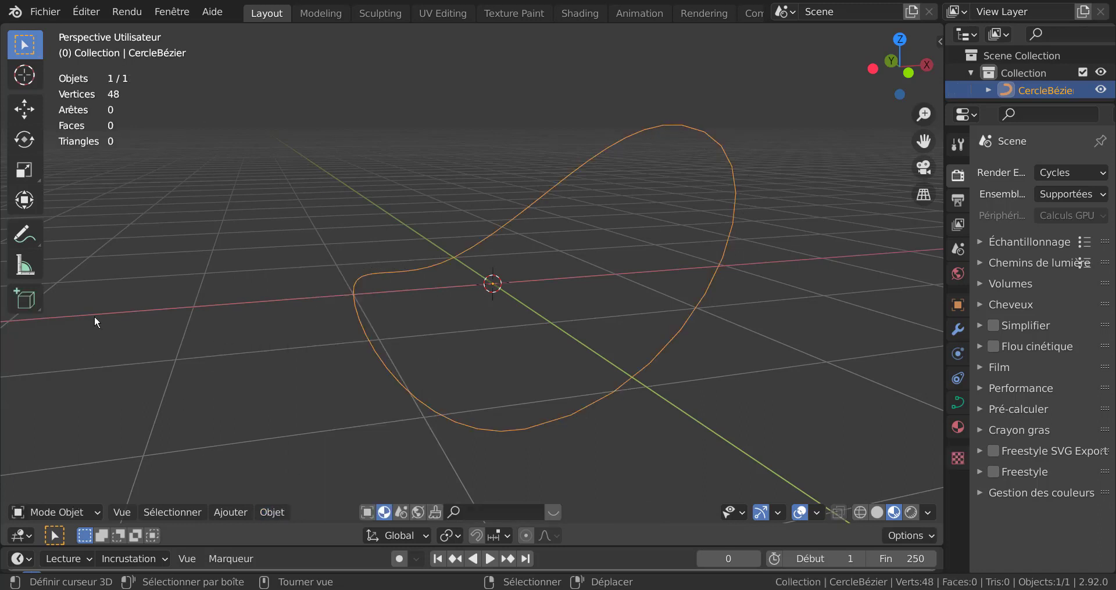
Add a mesh cube at the origin and scale it down to a small block inside the curve loop
left_click(229, 512)
mouse_move(227, 494)
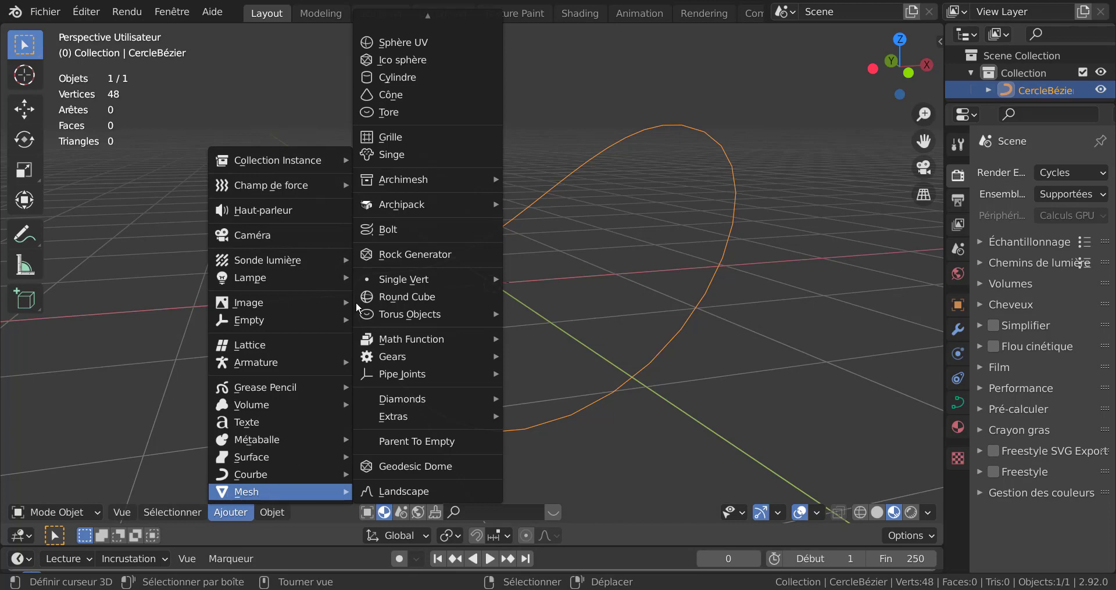
scroll(388, 23, "up", 2)
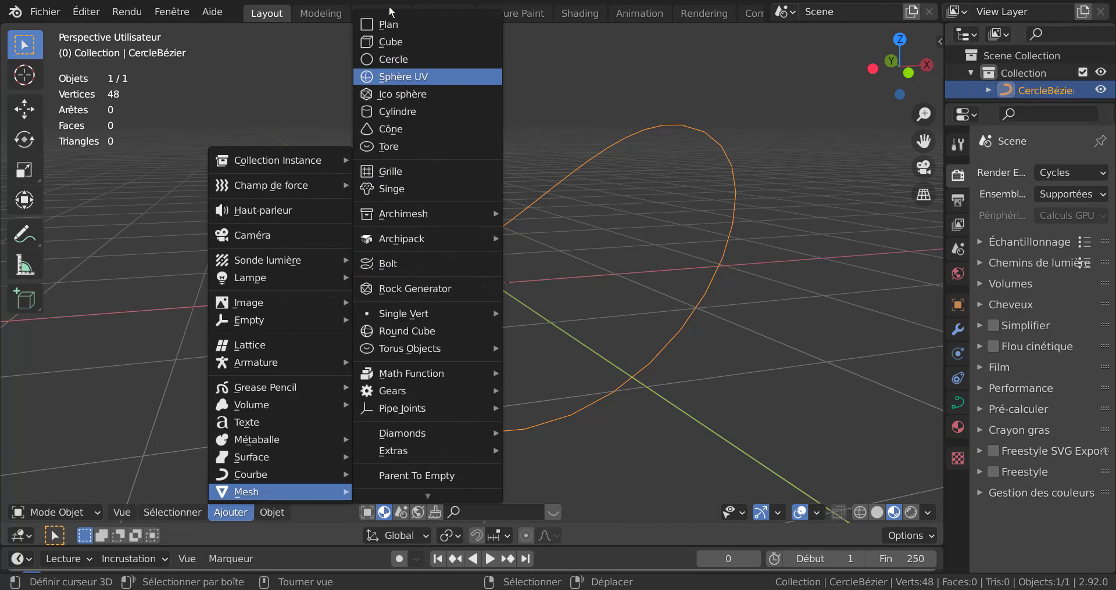
left_click(383, 43)
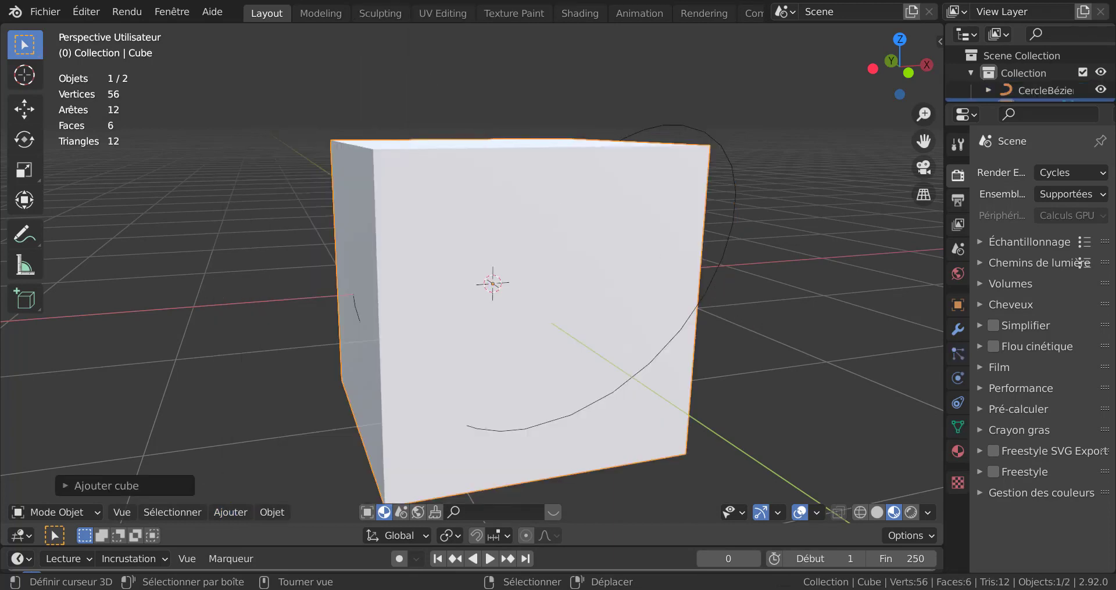
key("s")
left_click(516, 292)
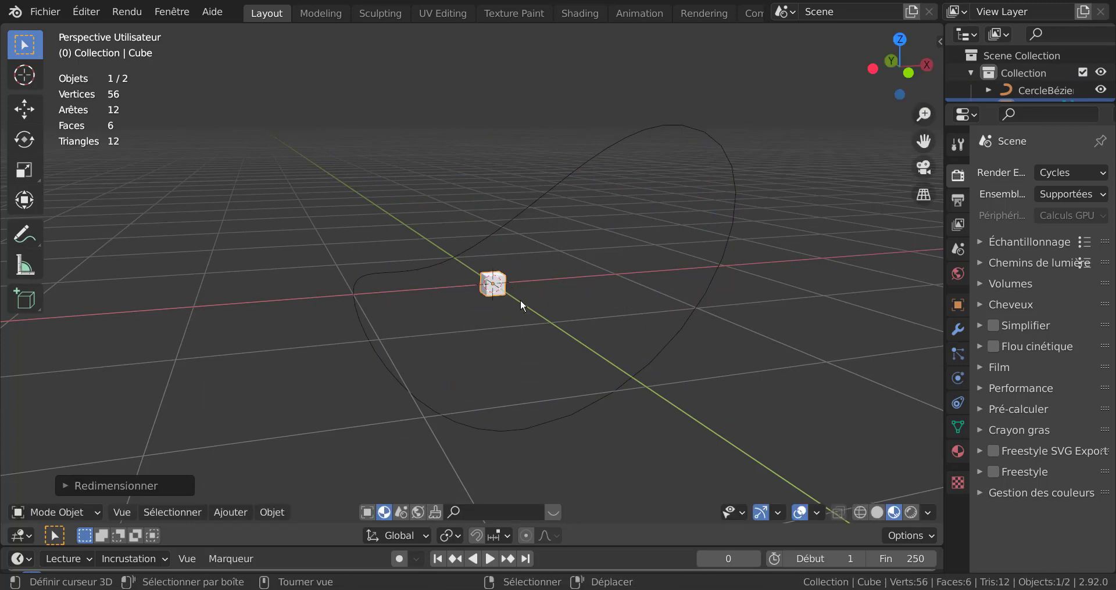
middle_click_drag(521, 298, 481, 329)
scroll(481, 329, "up", 4)
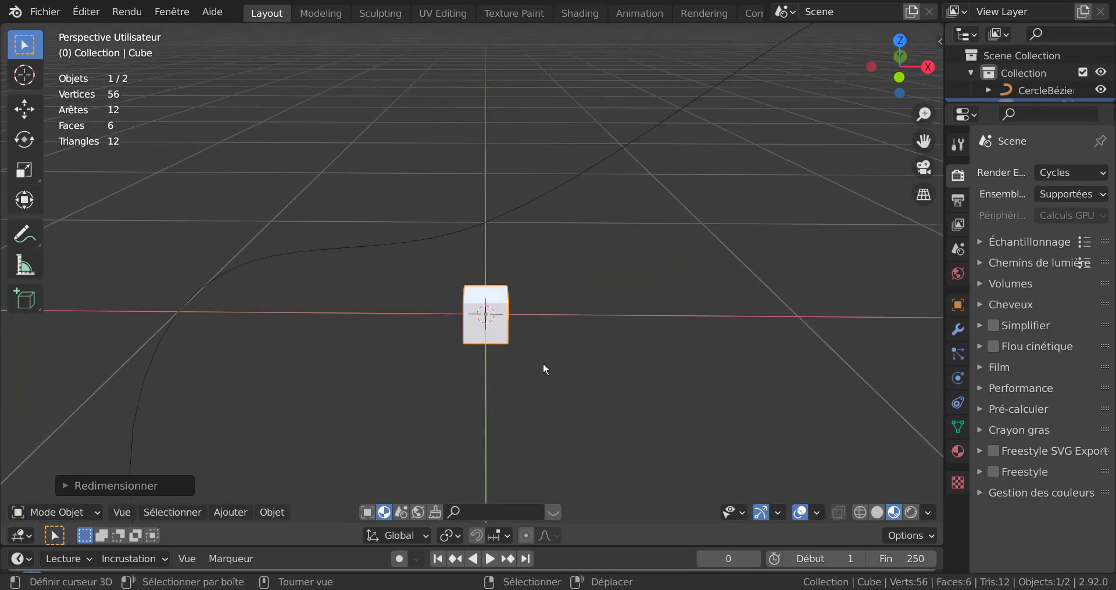
Stretch the small cube along the X axis into an elongated block
key("s")
key("x")
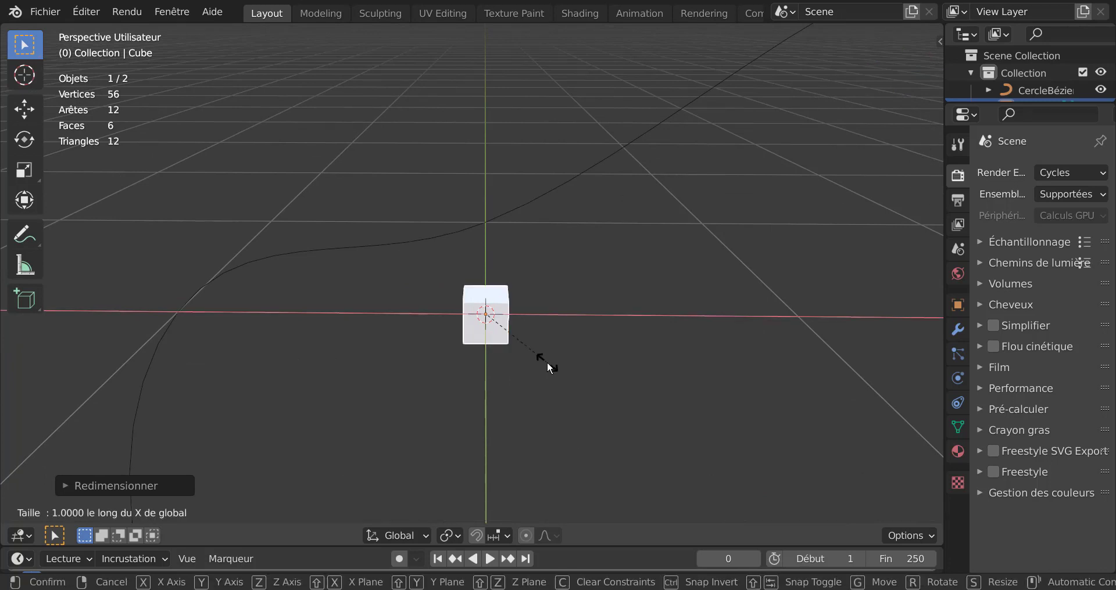
left_click(726, 347)
scroll(568, 366, "down", 2)
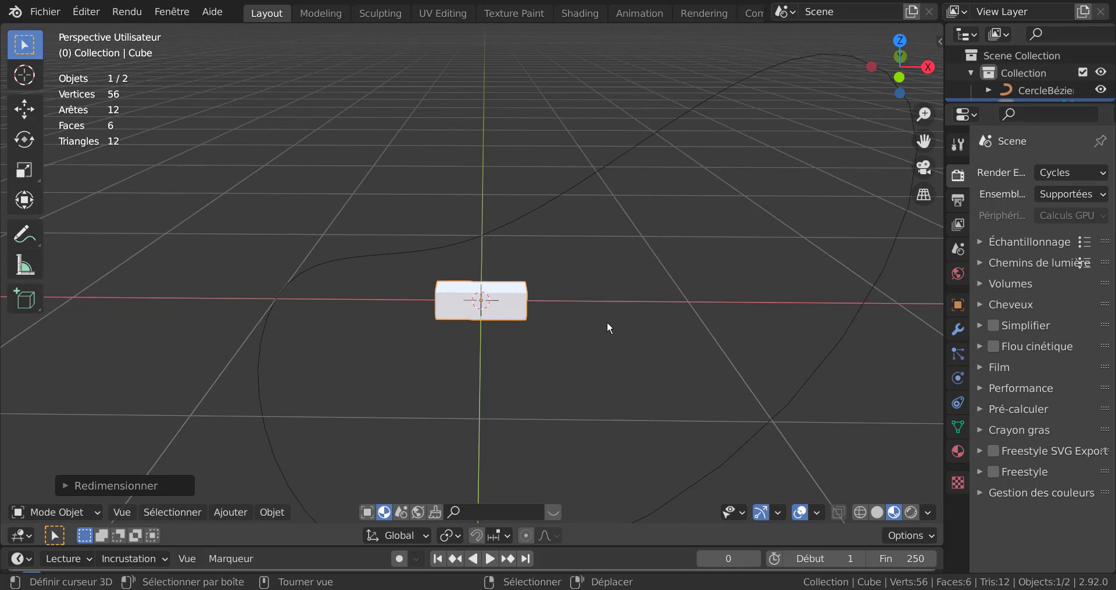
scroll(561, 341, "down", 1)
middle_click_drag(545, 368, 565, 378)
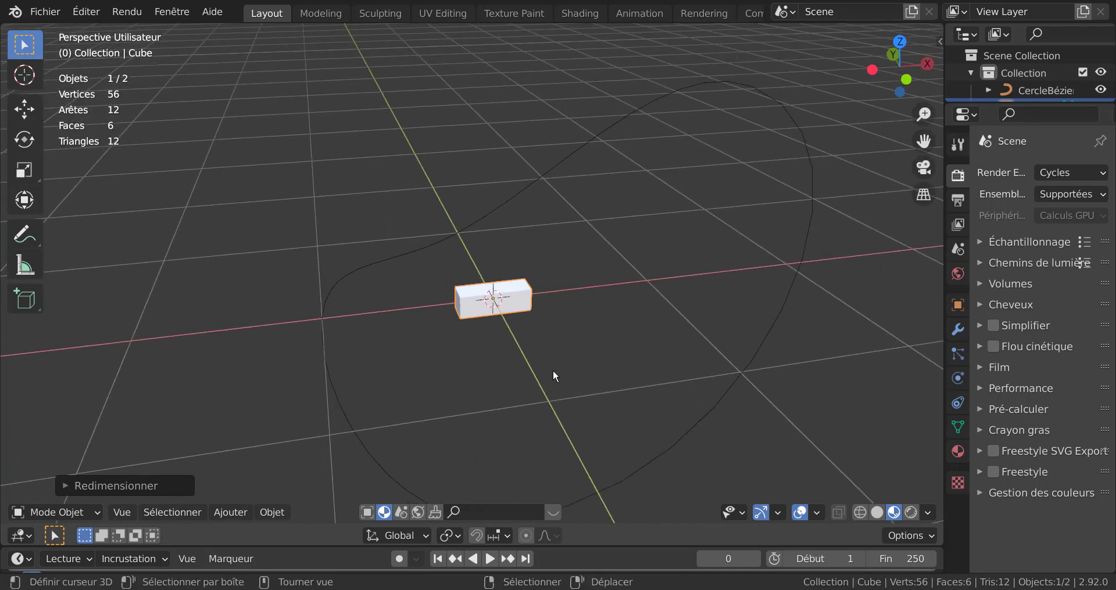
scroll(552, 370, "up", 2)
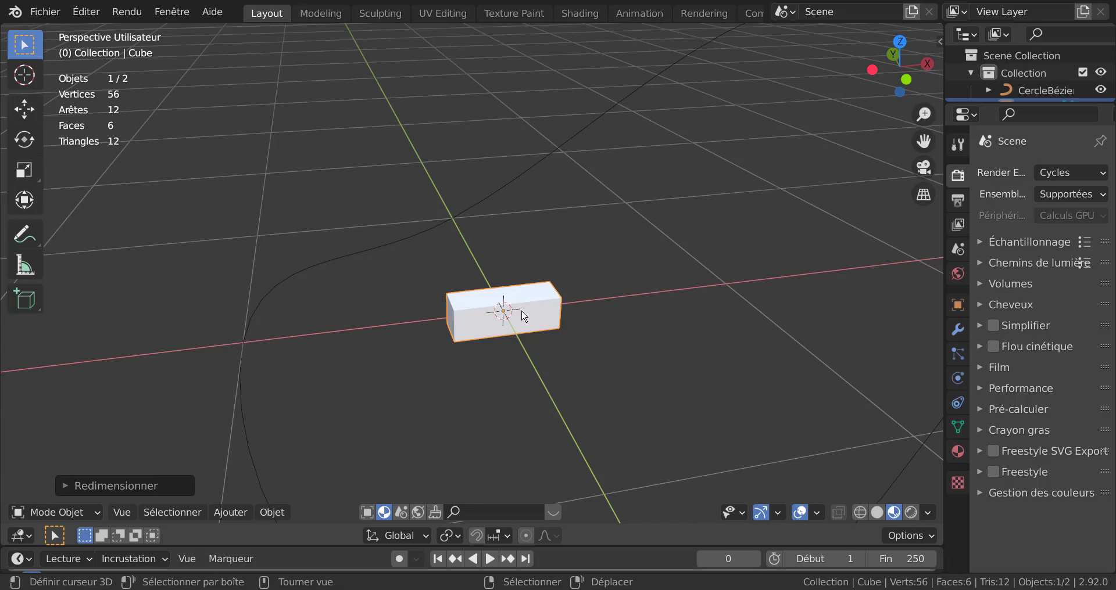
middle_click_drag(535, 333, 520, 320)
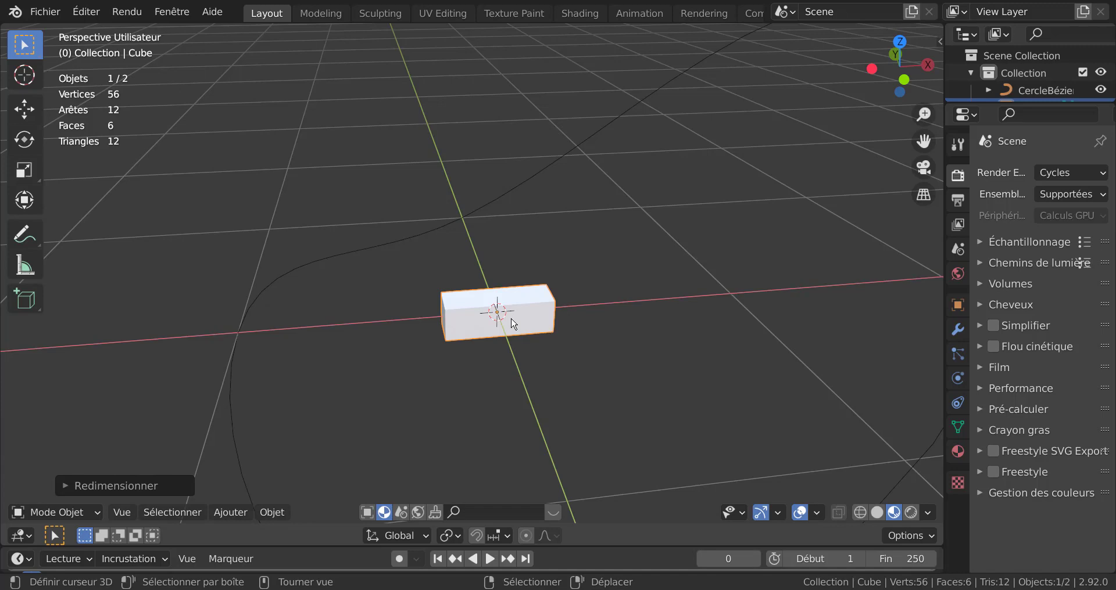
Duplicate the block along X beside the original and shorten the copy along X to about two-thirds of its length
key("shift+d")
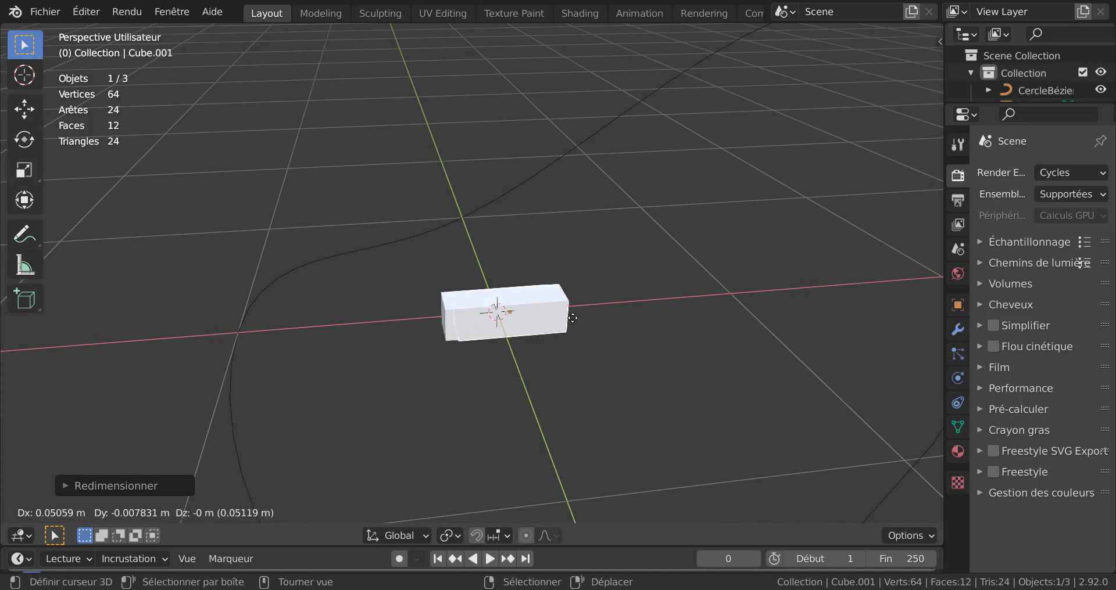
key("x")
left_click(651, 313)
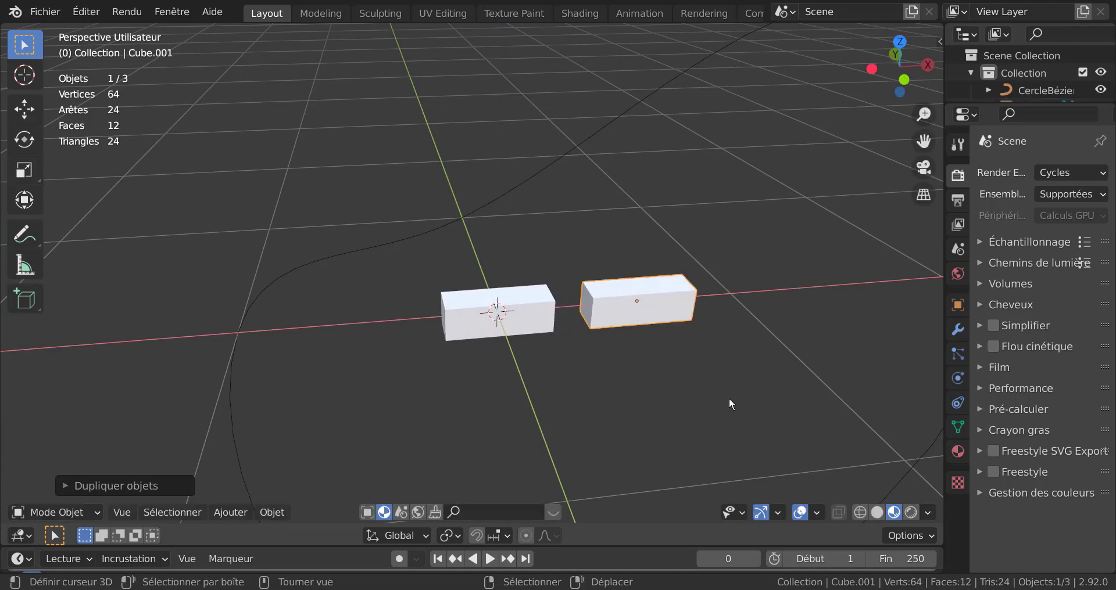
middle_click_drag(730, 399, 682, 394)
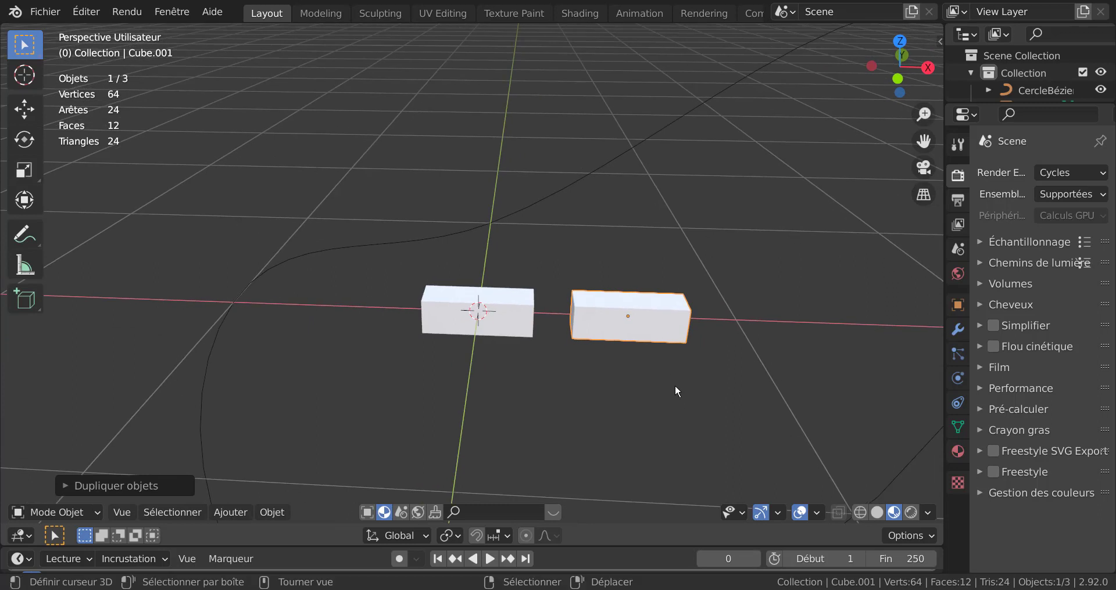
key("s")
key("x")
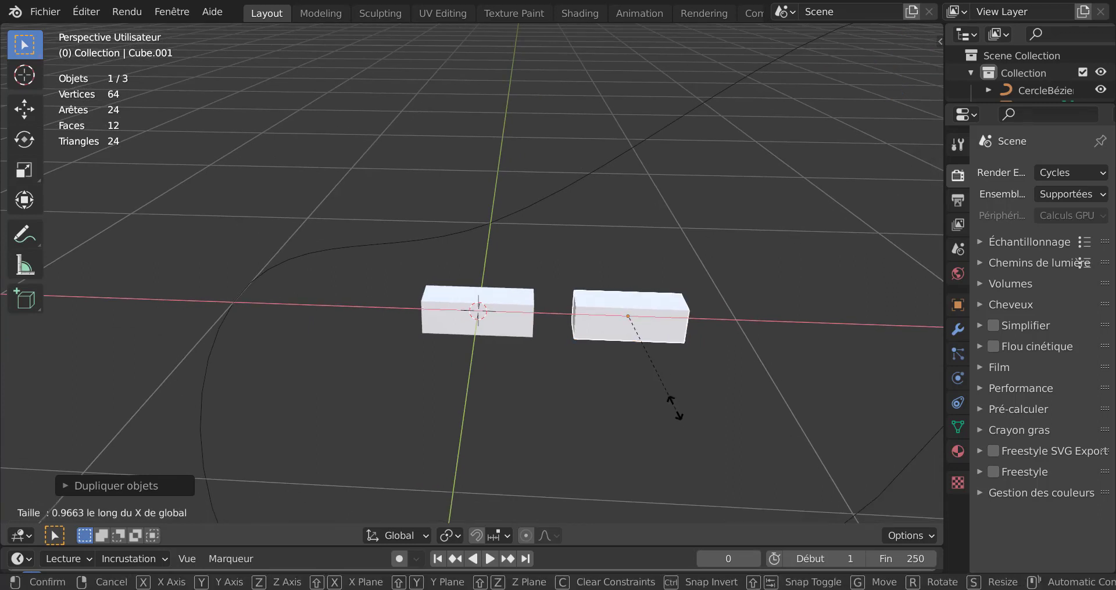
left_click(646, 379)
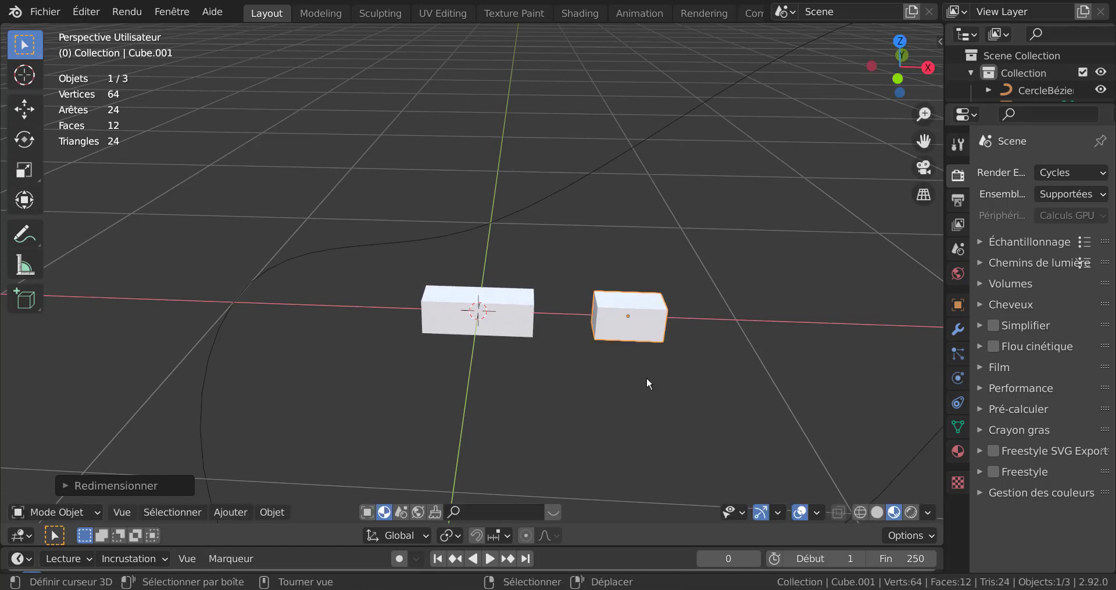
mouse_move(616, 339)
middle_mouse_down()
mouse_move(697, 359)
mouse_move(642, 365)
mouse_move(633, 330)
middle_mouse_up()
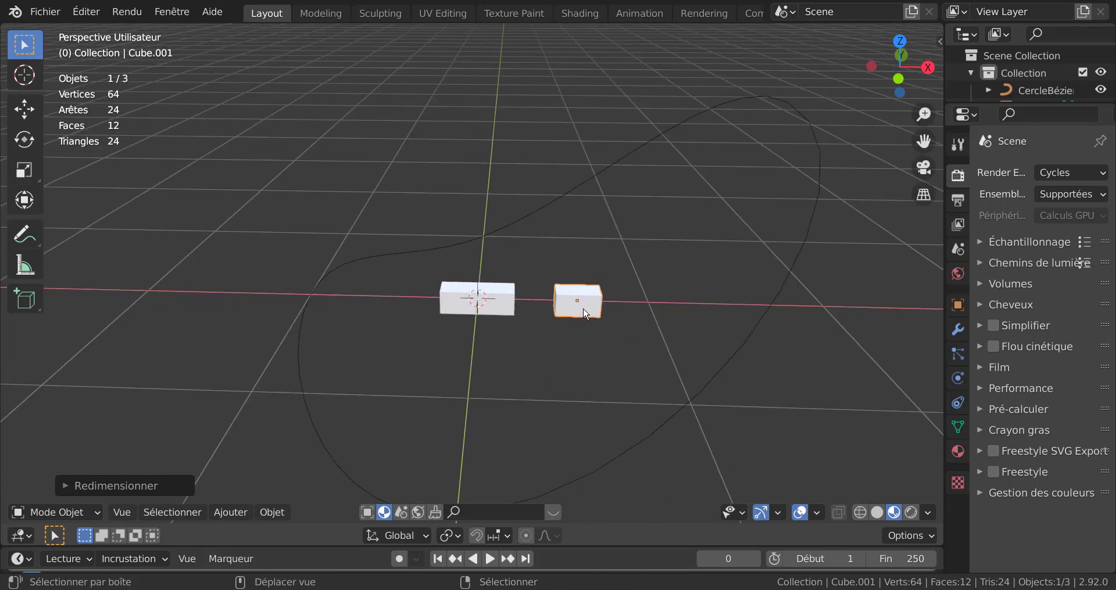
Duplicate the shortened block twice along X to form a row of three evenly spaced short blocks behind the long one
key("shift+d")
key("x")
left_click(661, 313)
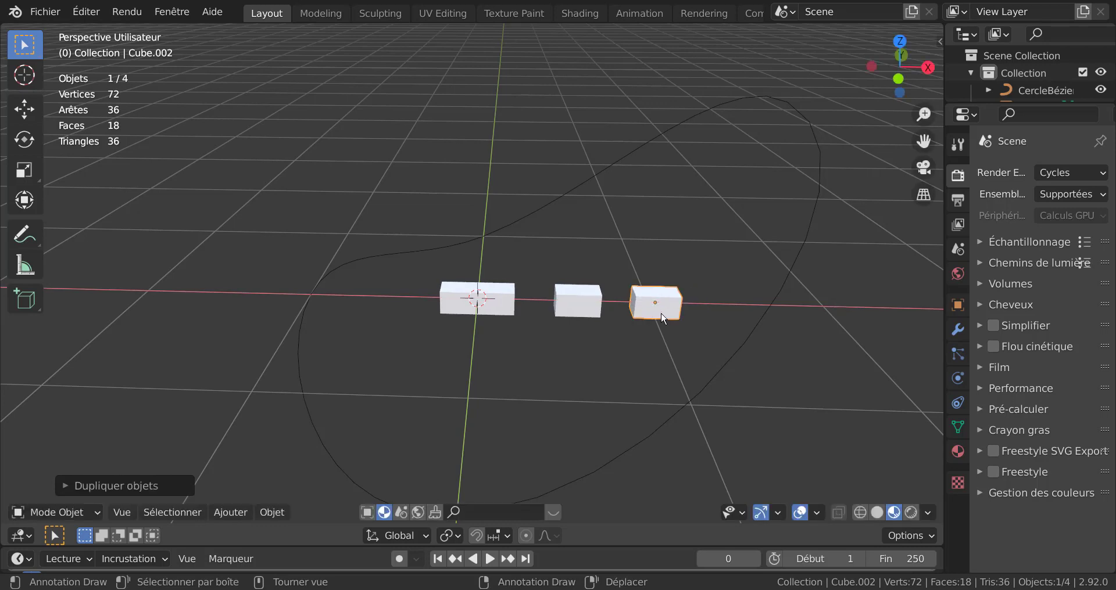
key("shift+d")
key("x")
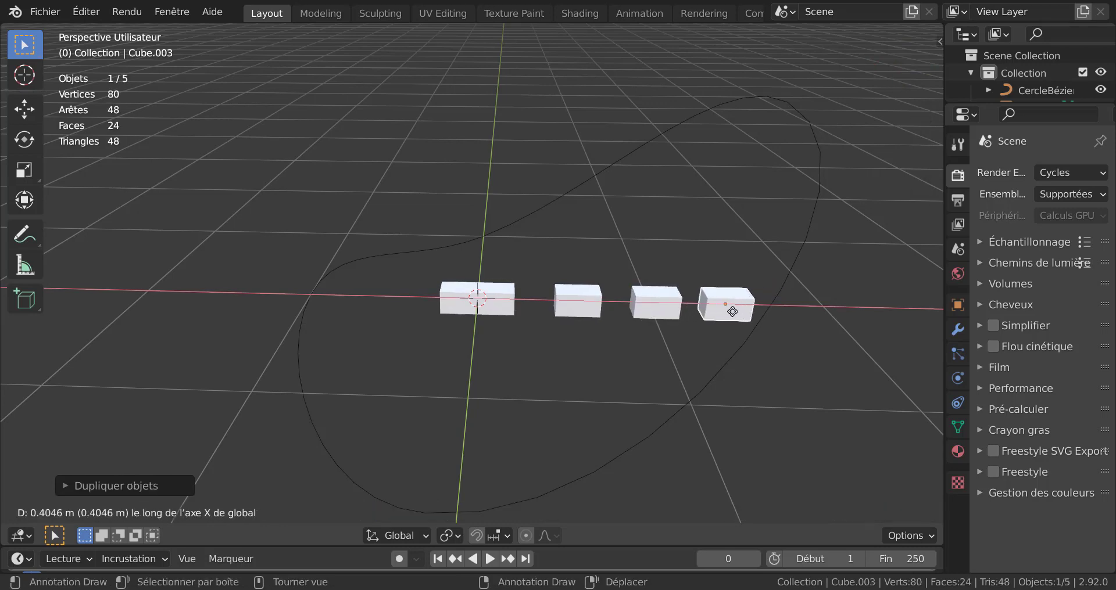
left_click(710, 319)
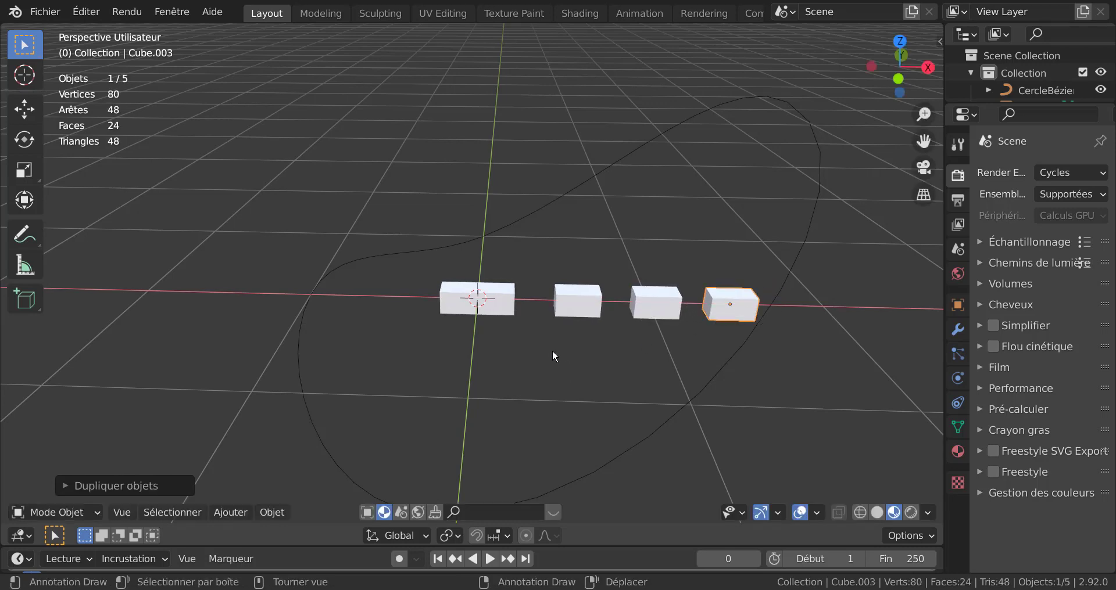
Examine the long block, the row of short blocks and the looping Bézier curve from several angles
left_click(480, 303)
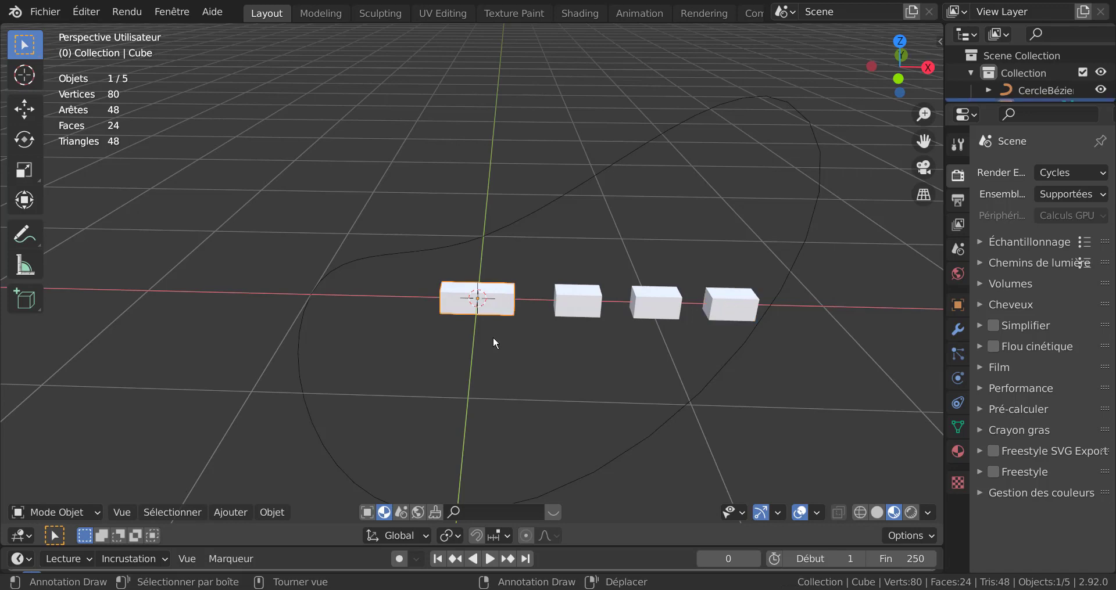
middle_click_drag(502, 360, 581, 336)
scroll(528, 314, "up", 1)
scroll(535, 301, "up", 2)
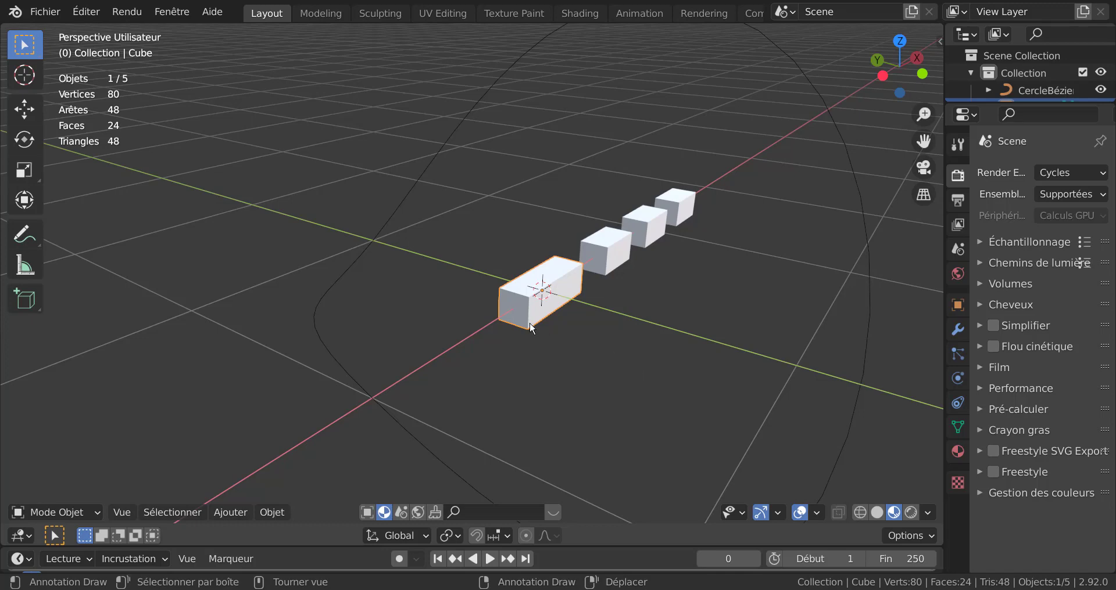
middle_click_drag(558, 347, 481, 355)
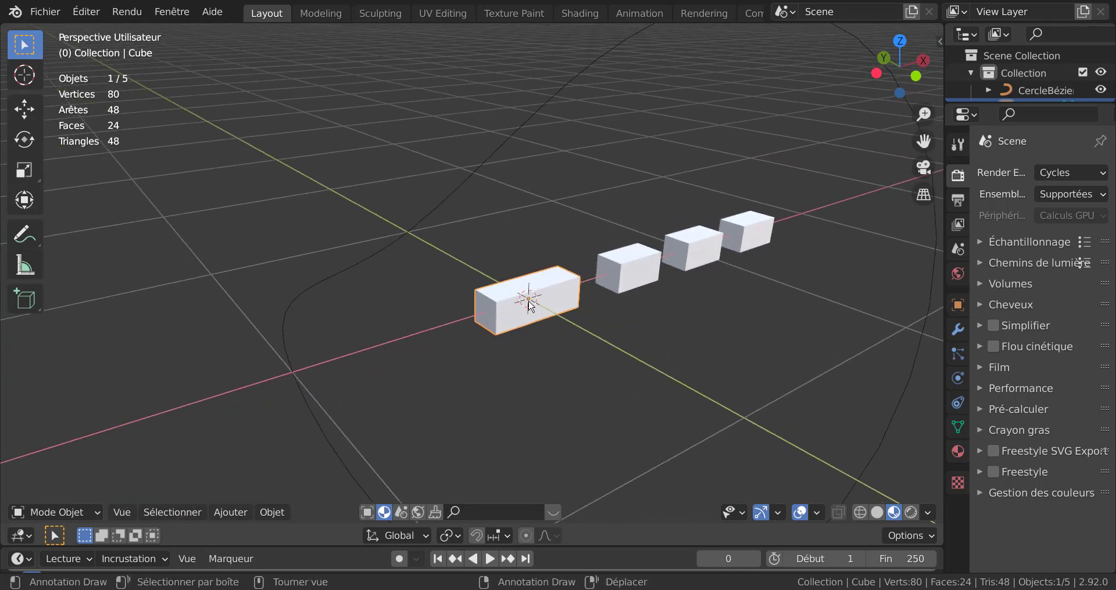
scroll(534, 308, "down", 1)
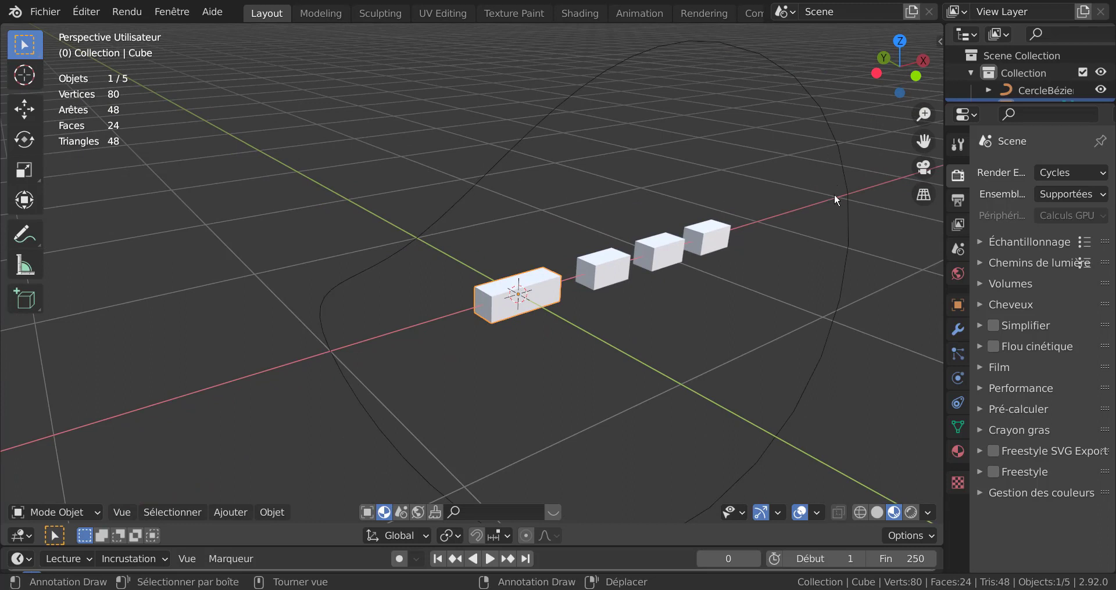
left_click(849, 254)
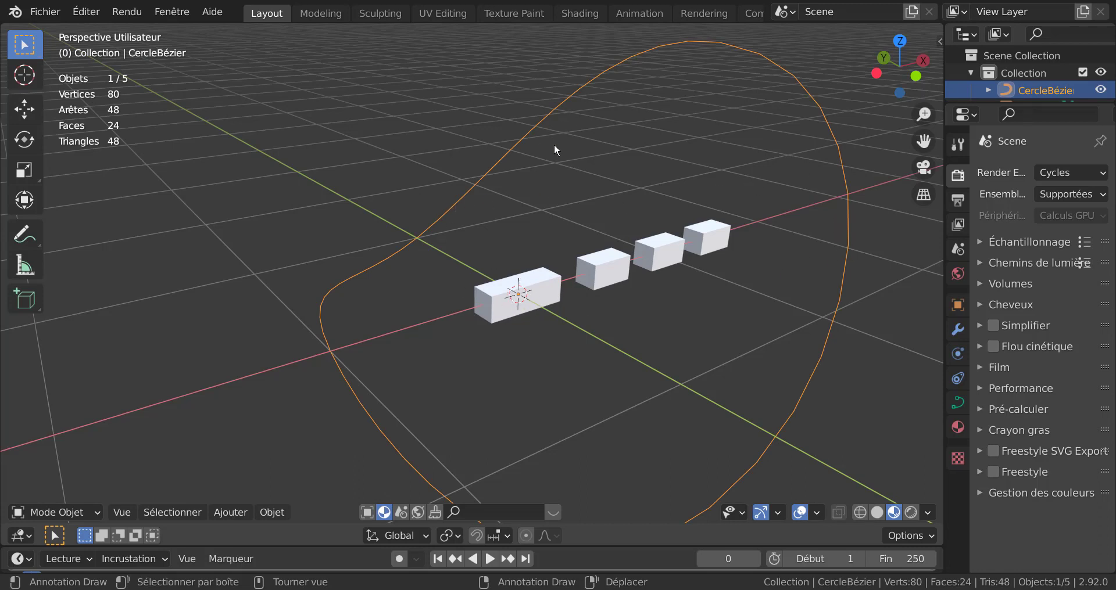
middle_click_drag(510, 339, 400, 377)
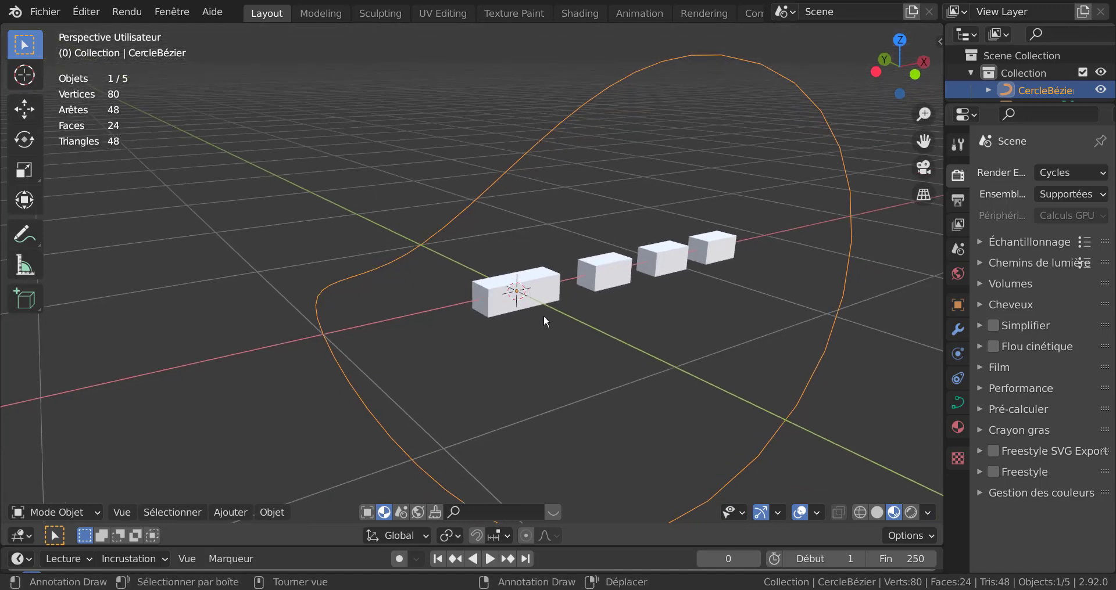
Add a Suivre chemin (Follow Path) relation constraint to the long block with CercleBézier as its target
left_click(541, 291)
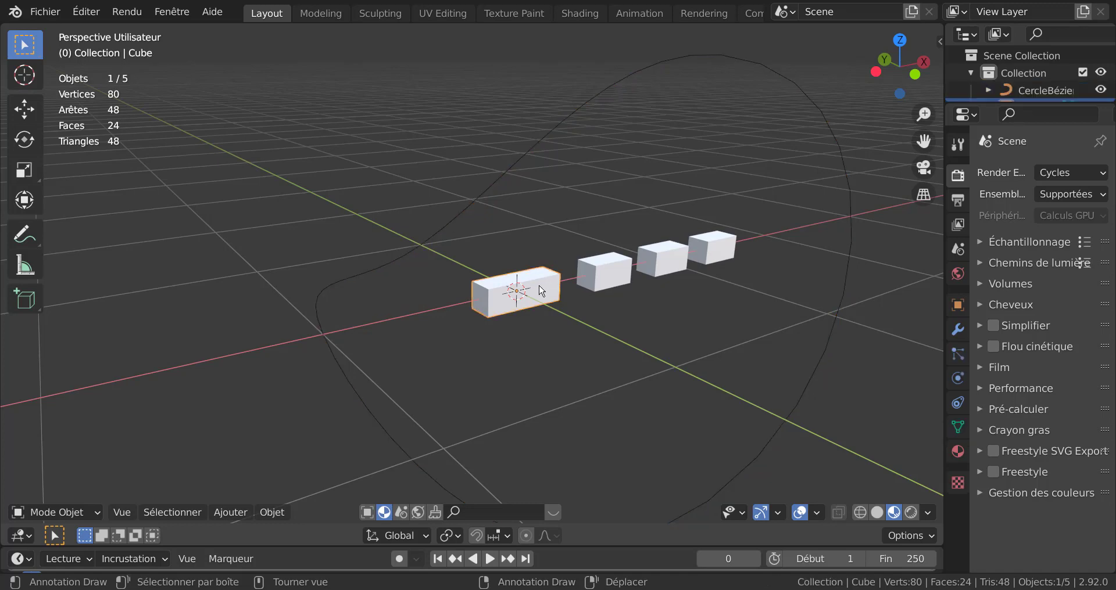
scroll(594, 325, "down", 3)
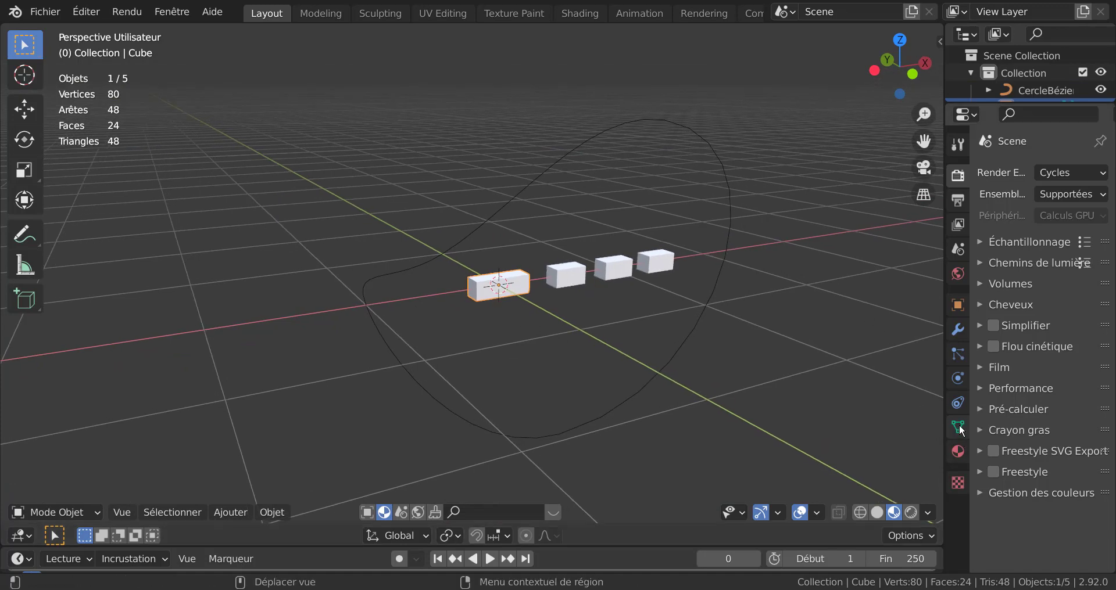
left_click(958, 403)
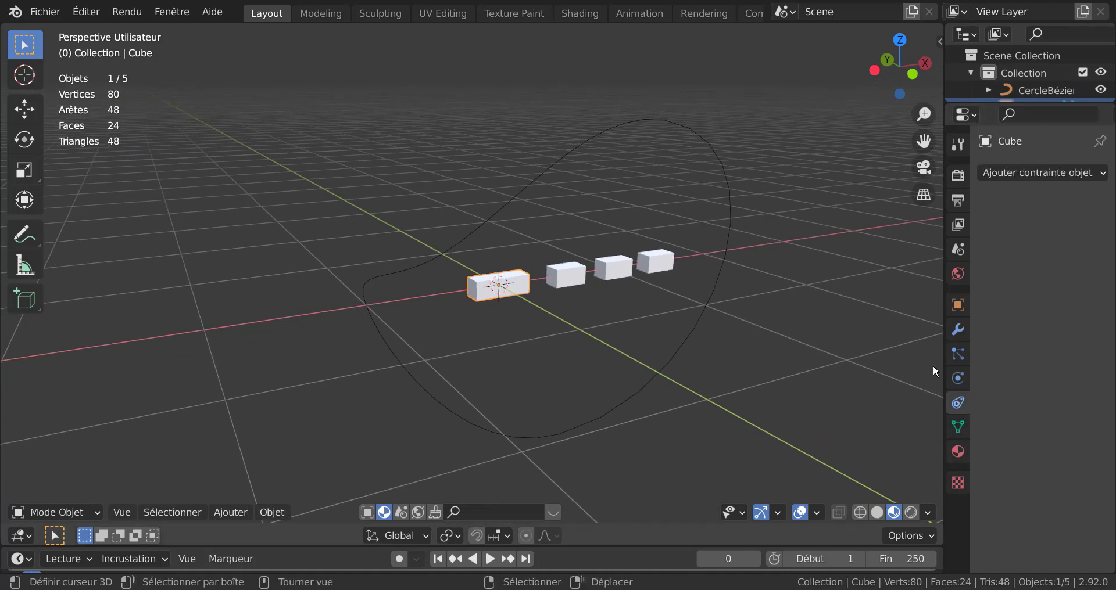
left_click_drag(942, 351, 820, 342)
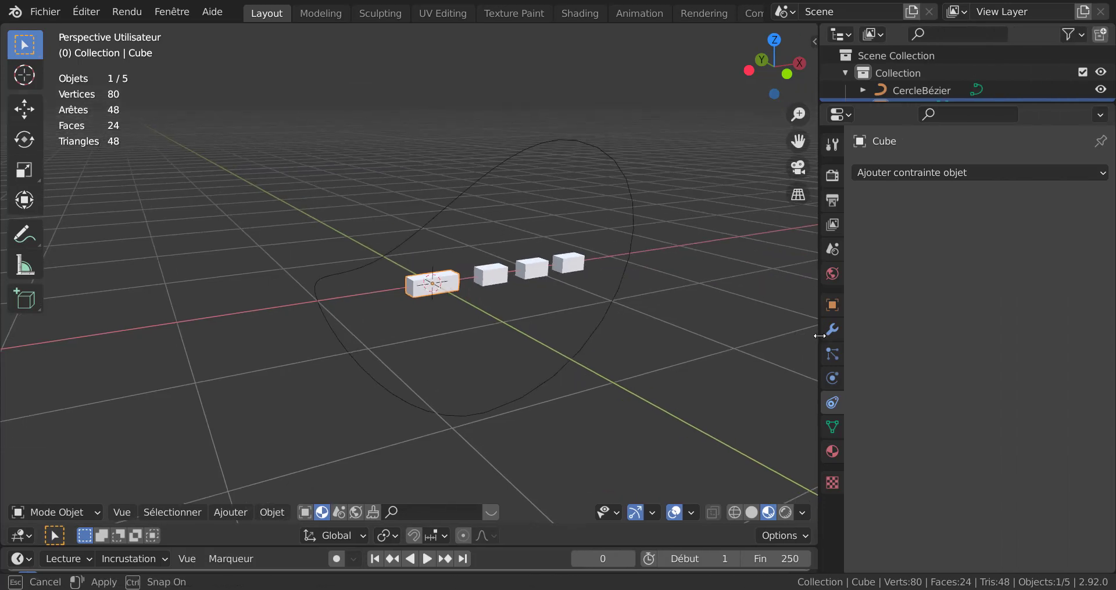
left_click(950, 174)
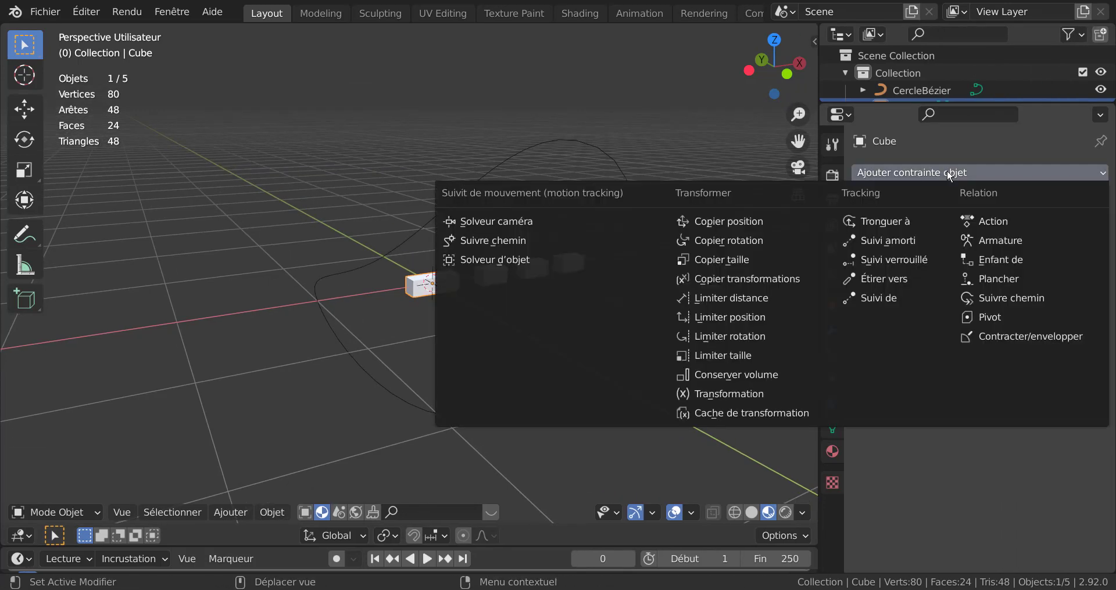
left_click(1016, 297)
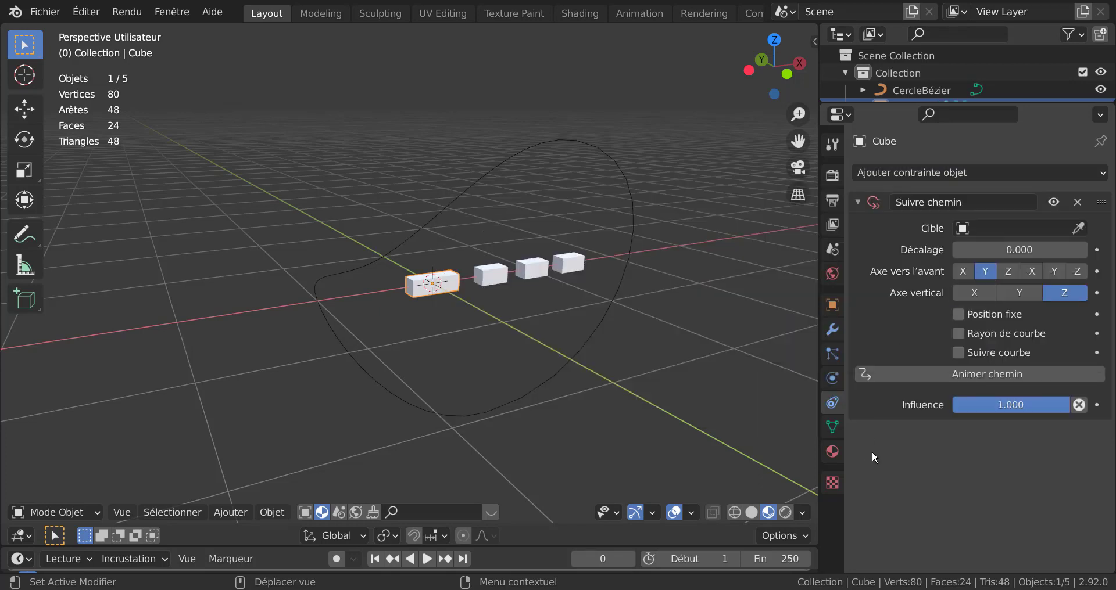
left_click(994, 224)
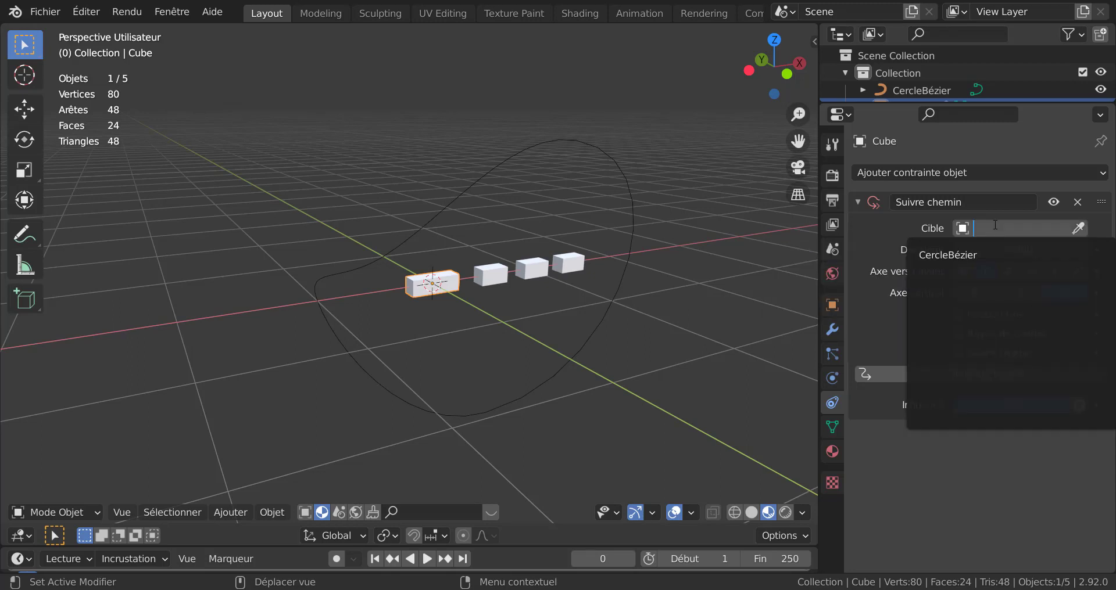
left_click(962, 256)
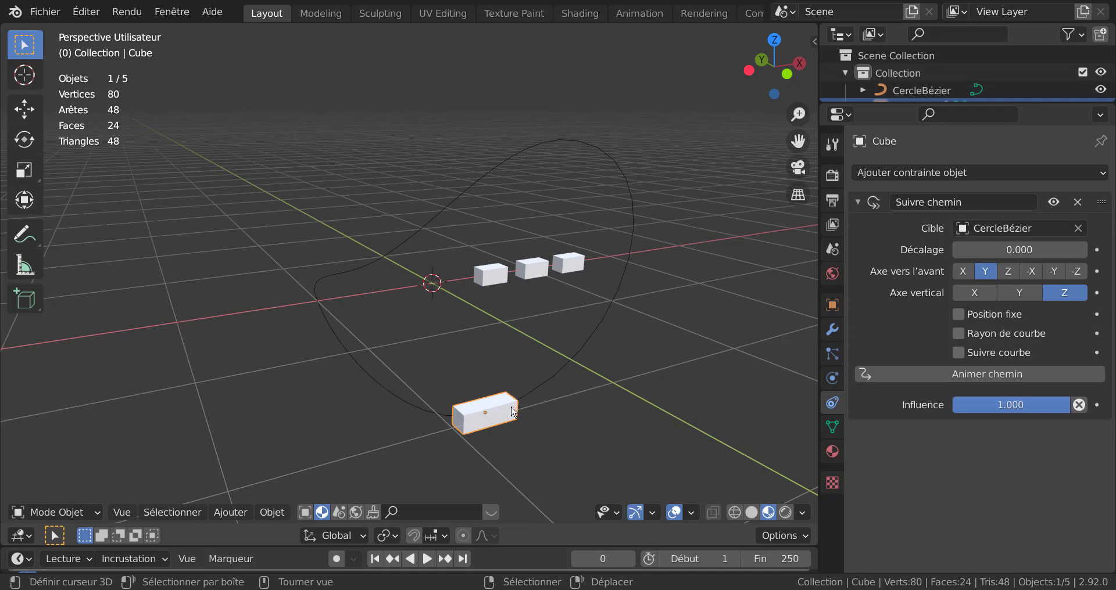
Enable Rayon de courbe on the long block's path constraint and try Suivre courbe, leaving it switched off
middle_click_drag(617, 415, 597, 379)
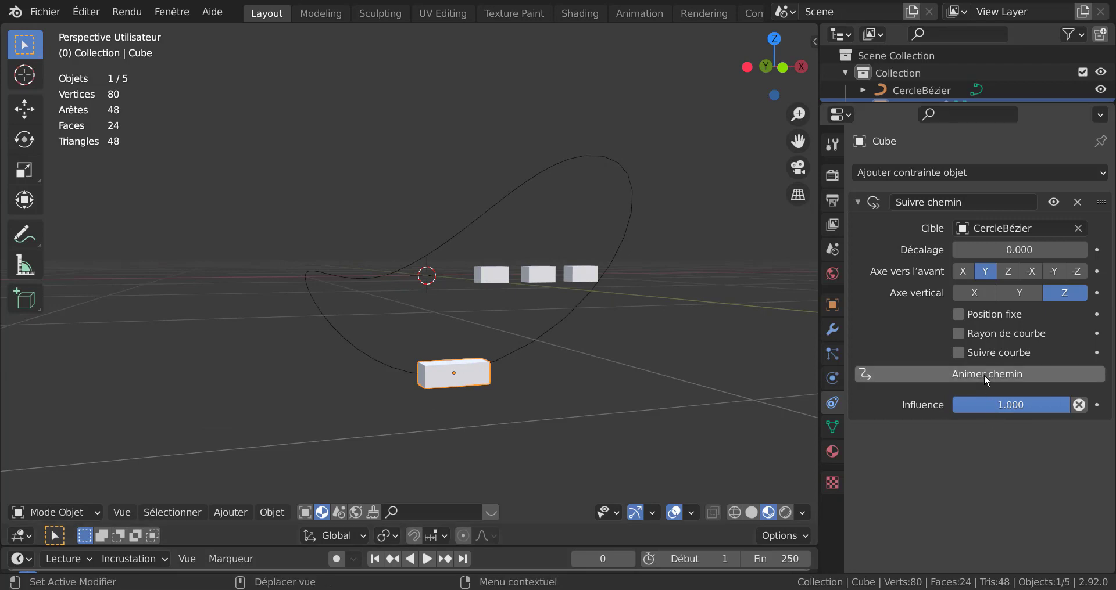
left_click(957, 334)
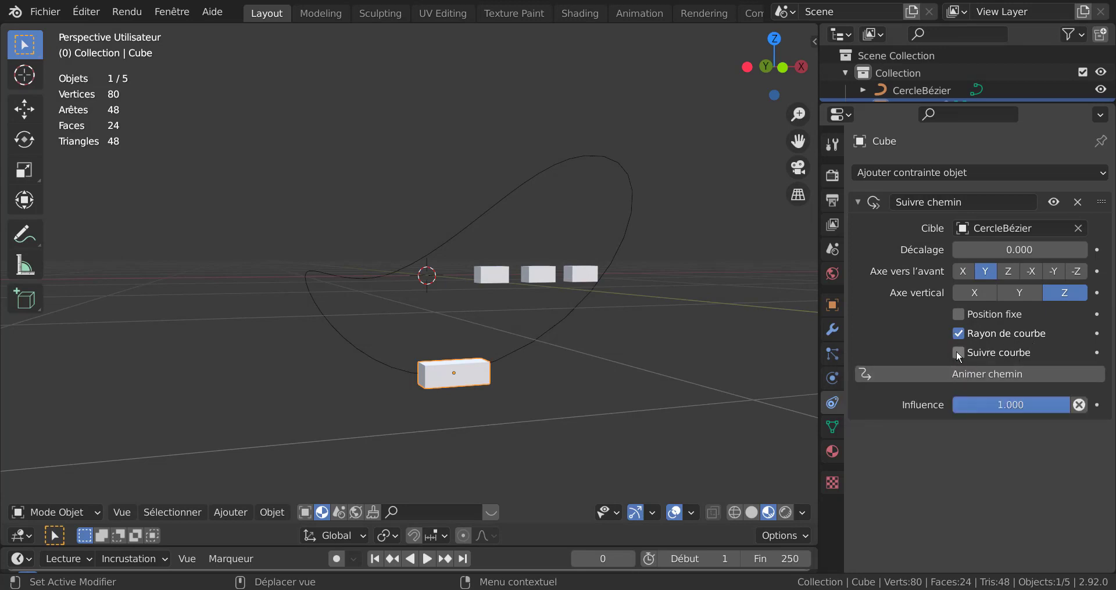
left_click(958, 353)
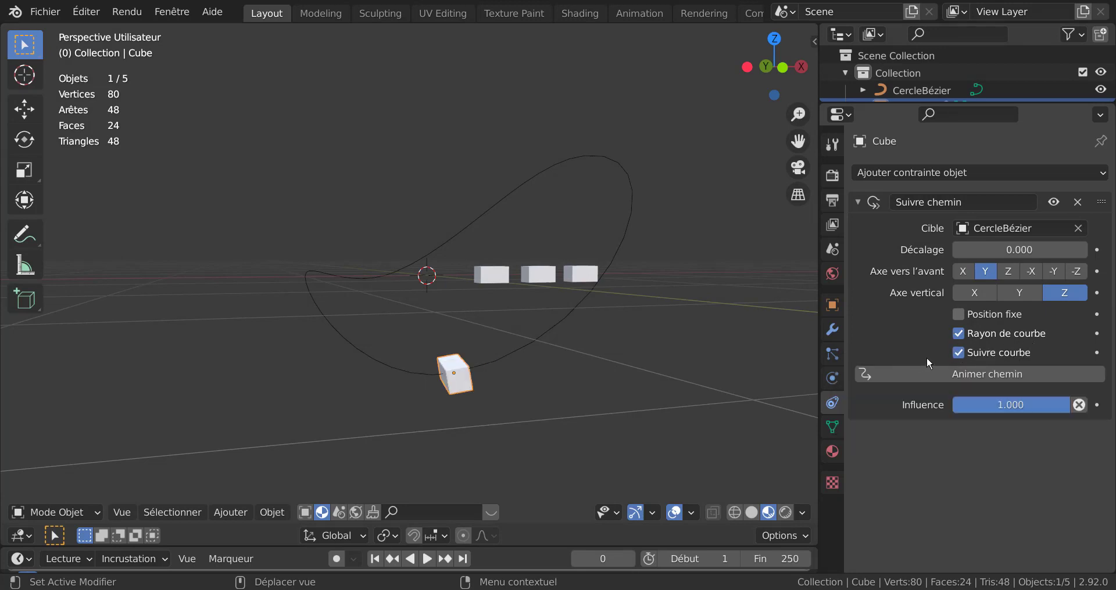
middle_click_drag(630, 409, 525, 401)
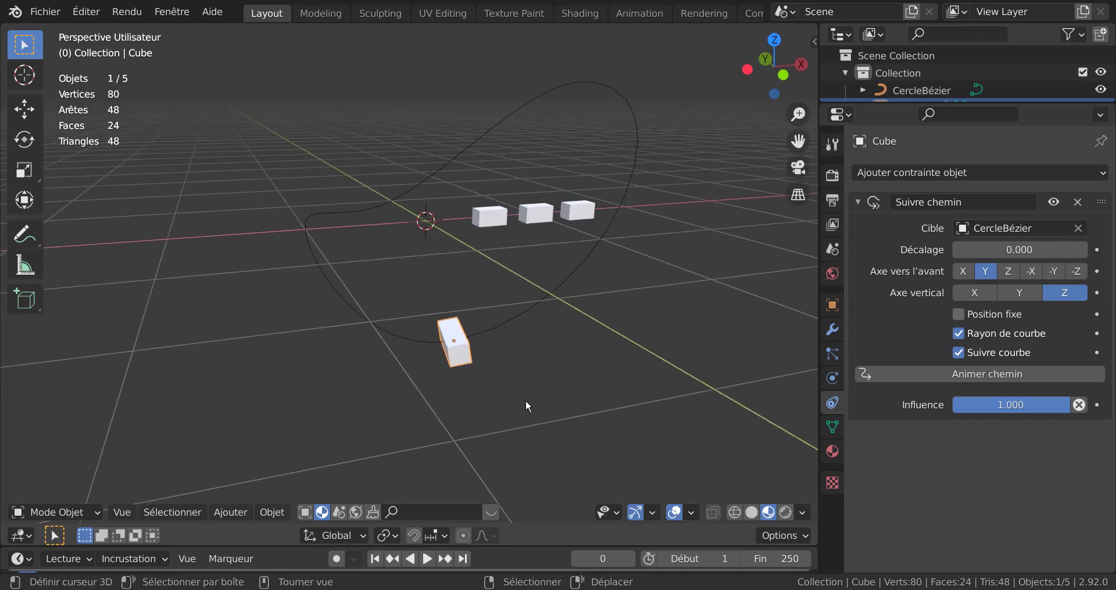
left_click(959, 352)
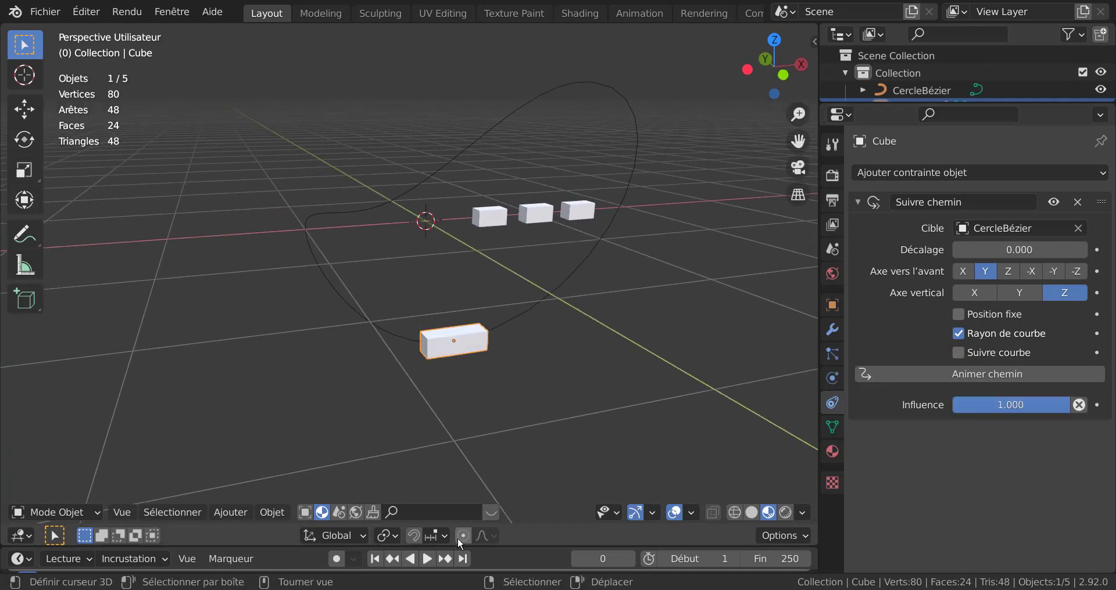
Animate the long block's path and play the animation, turning on Suivre courbe during playback
left_click(953, 374)
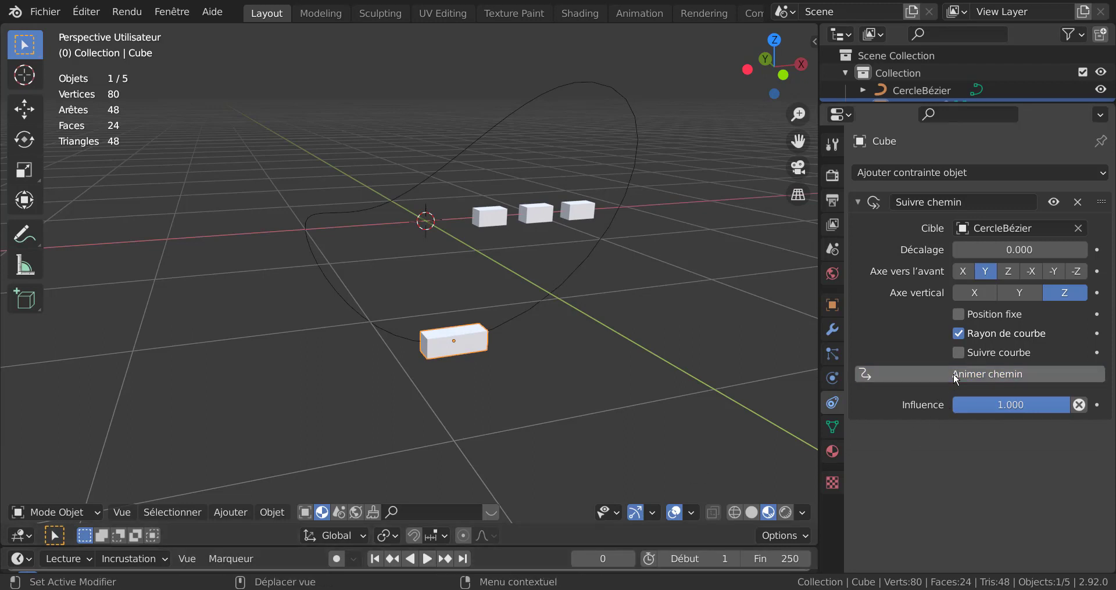
left_click(428, 559)
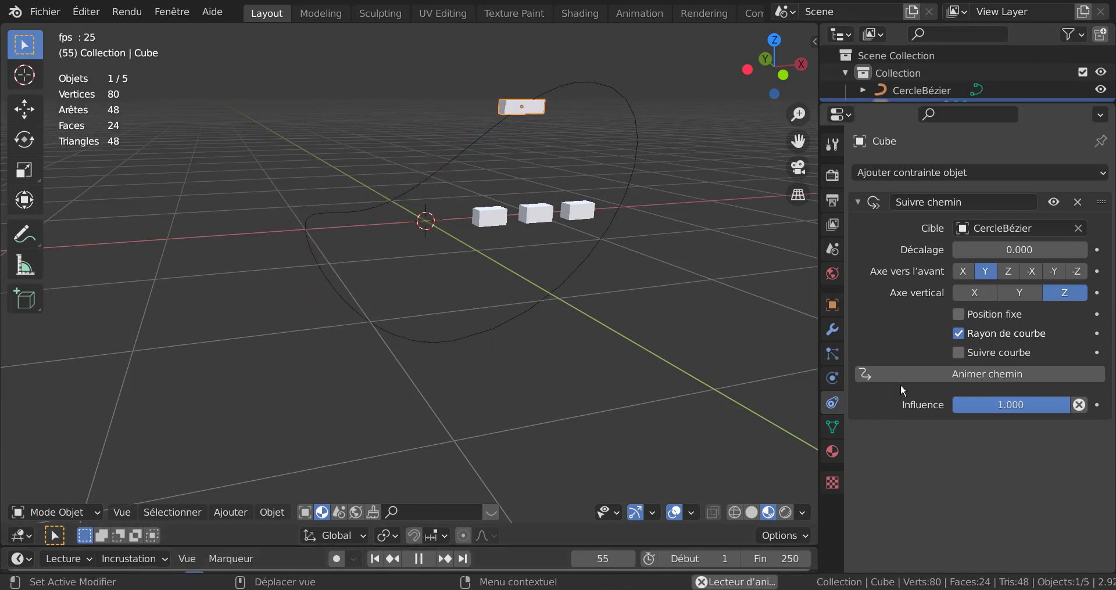
left_click(958, 352)
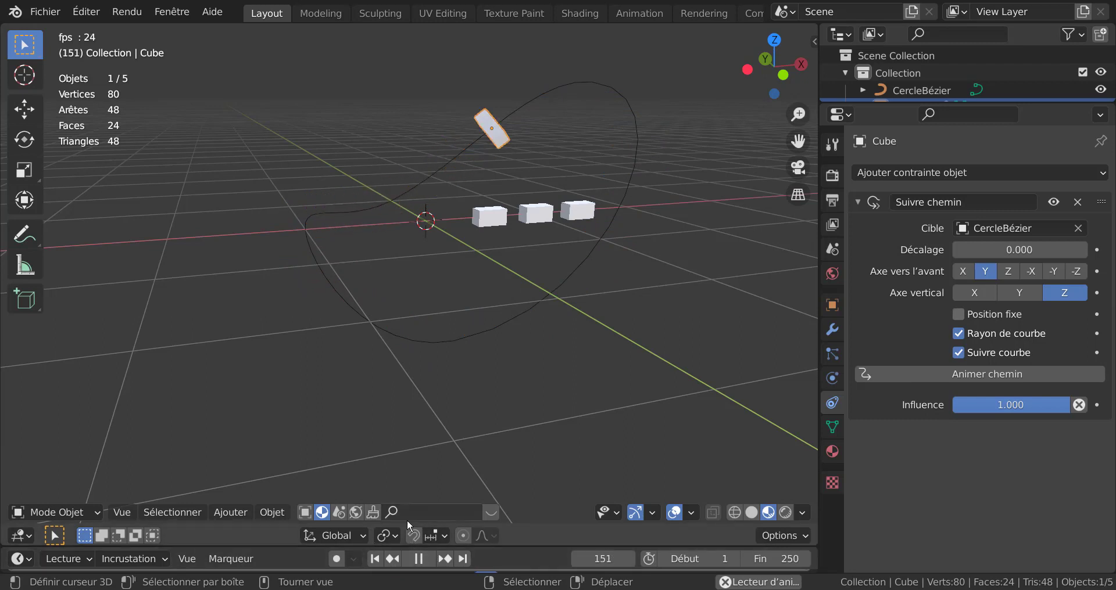
Stop the playback and return to frame 0 in an enlarged timeline
left_click(419, 559)
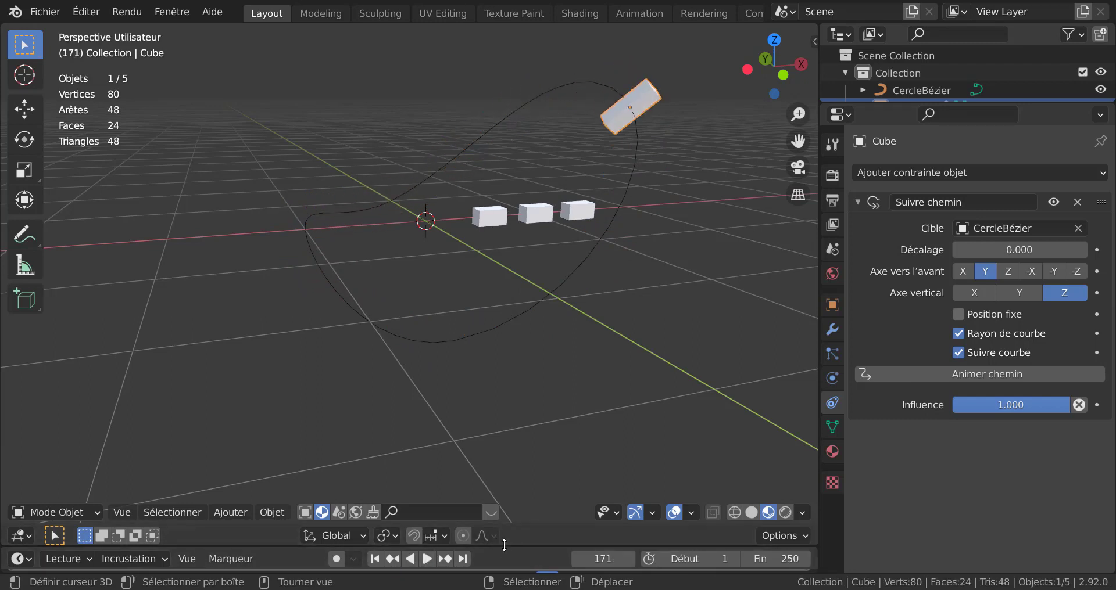
left_click_drag(491, 547, 523, 487)
left_click_drag(548, 523, 11, 539)
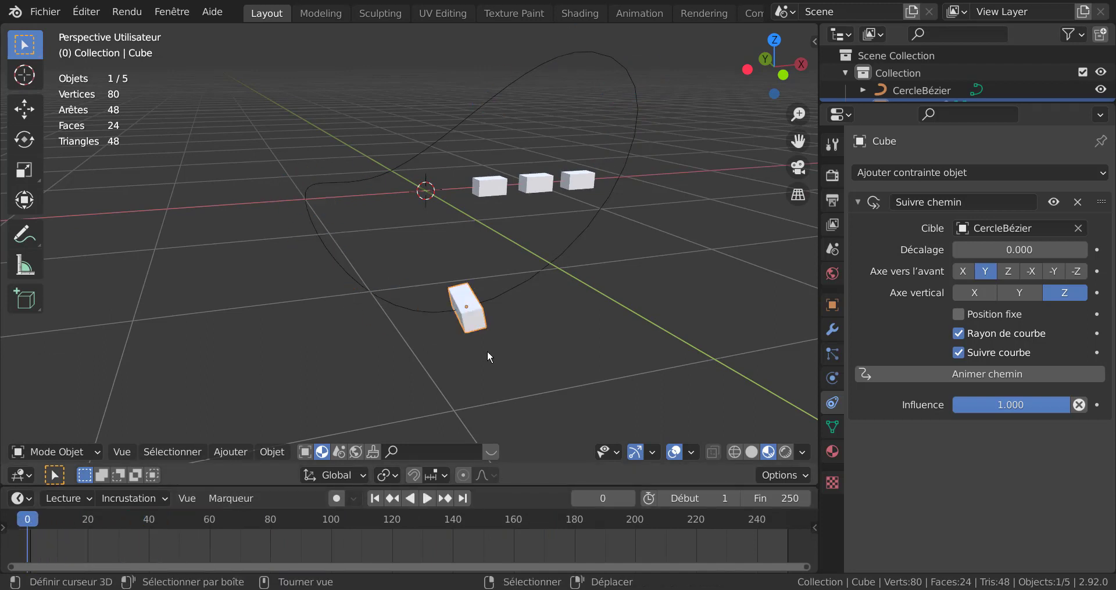
Rotate the long block about the global Z axis and adjust its tilt so it lies along the curve
scroll(494, 348, "up", 1)
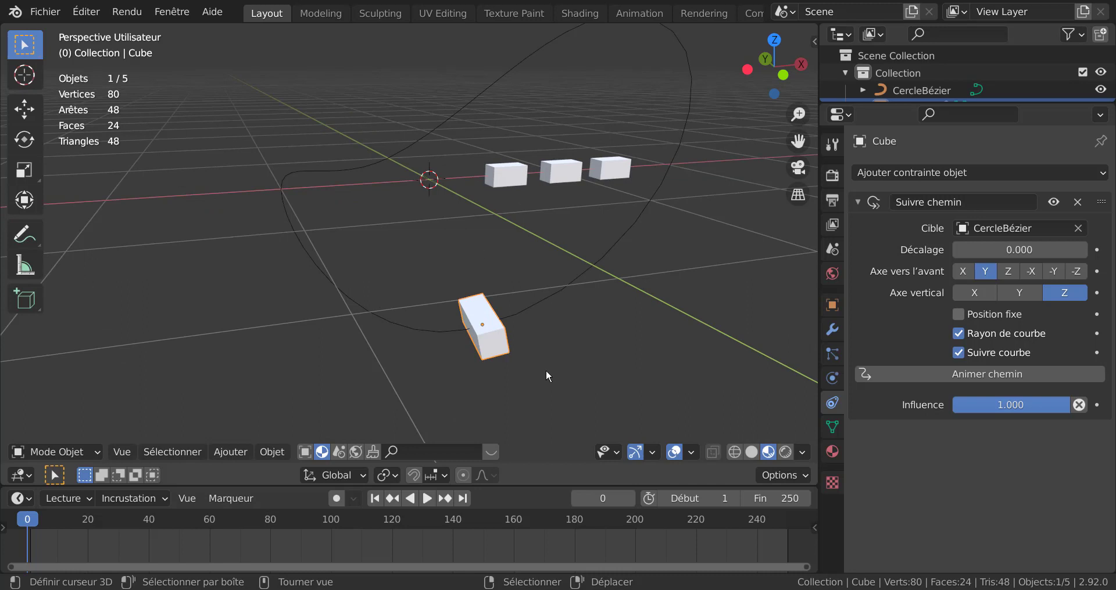
key("r")
key("z")
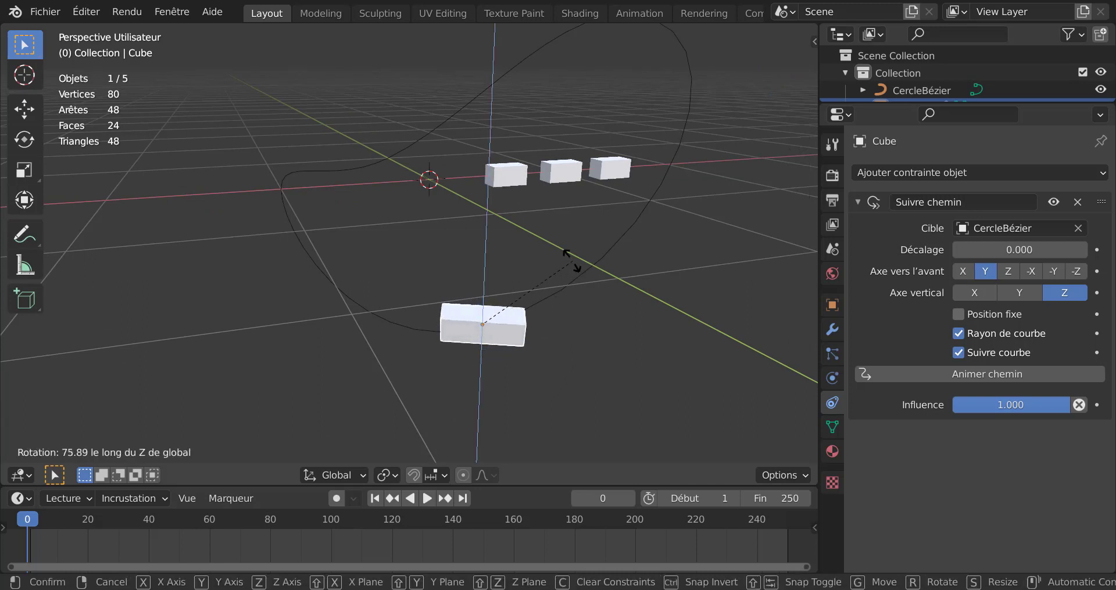
left_click(552, 218)
middle_click_drag(608, 347, 536, 346)
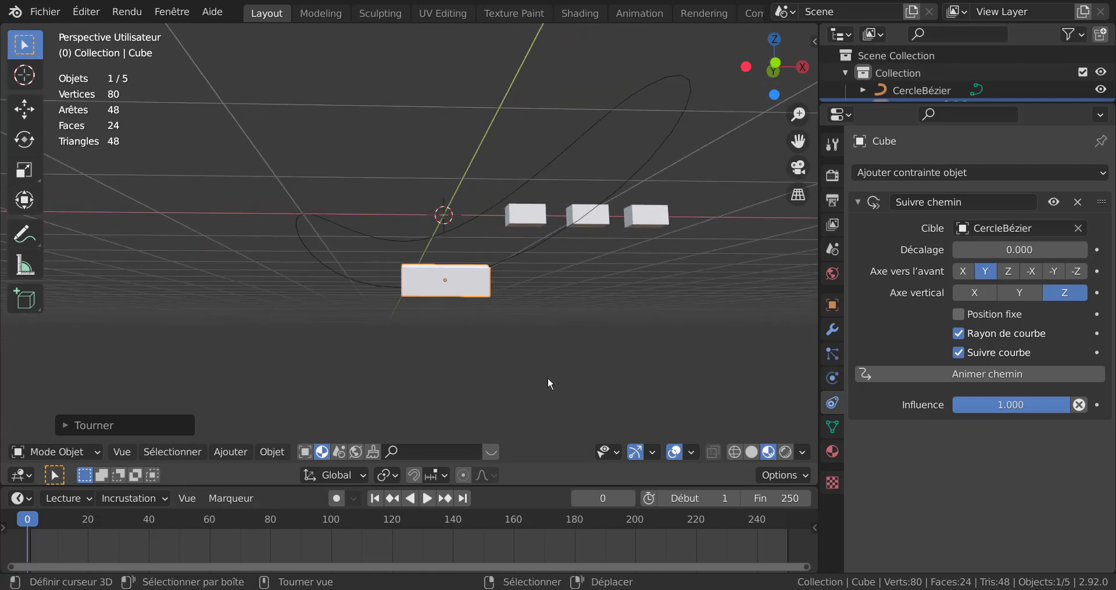
key("r")
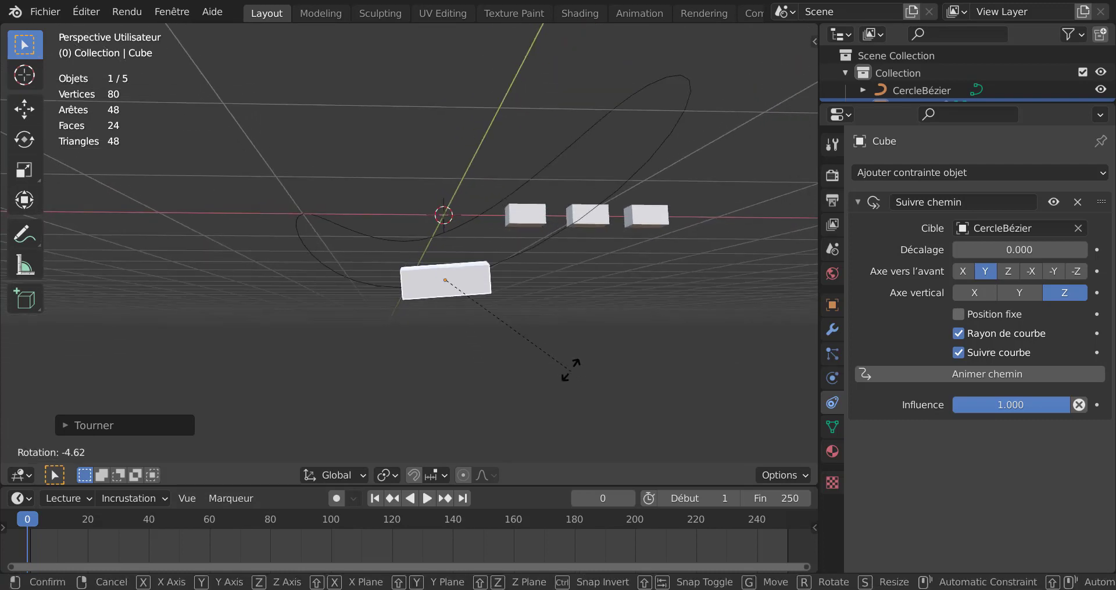
left_click(564, 347)
middle_click_drag(602, 361, 593, 387)
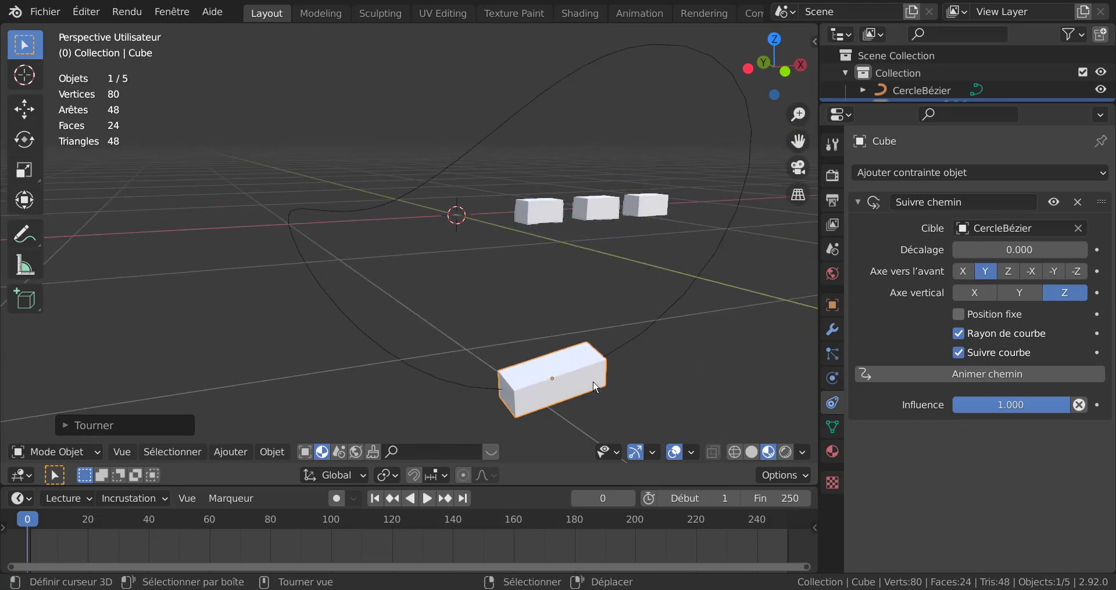
Play back the animation to check how the rotated long block travels along the curve
left_click(427, 499)
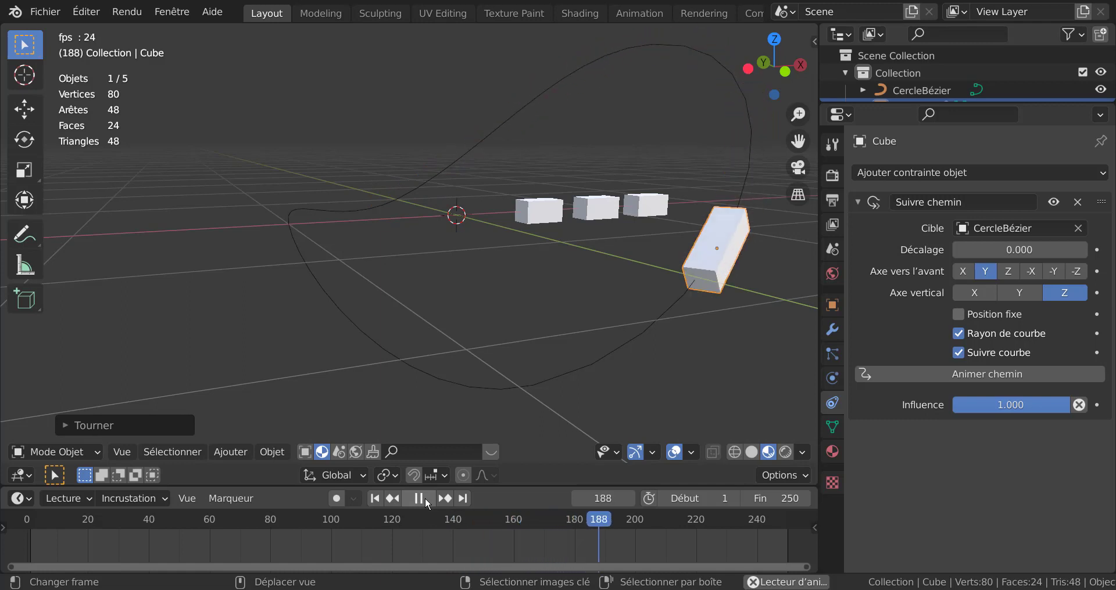
left_click(419, 499)
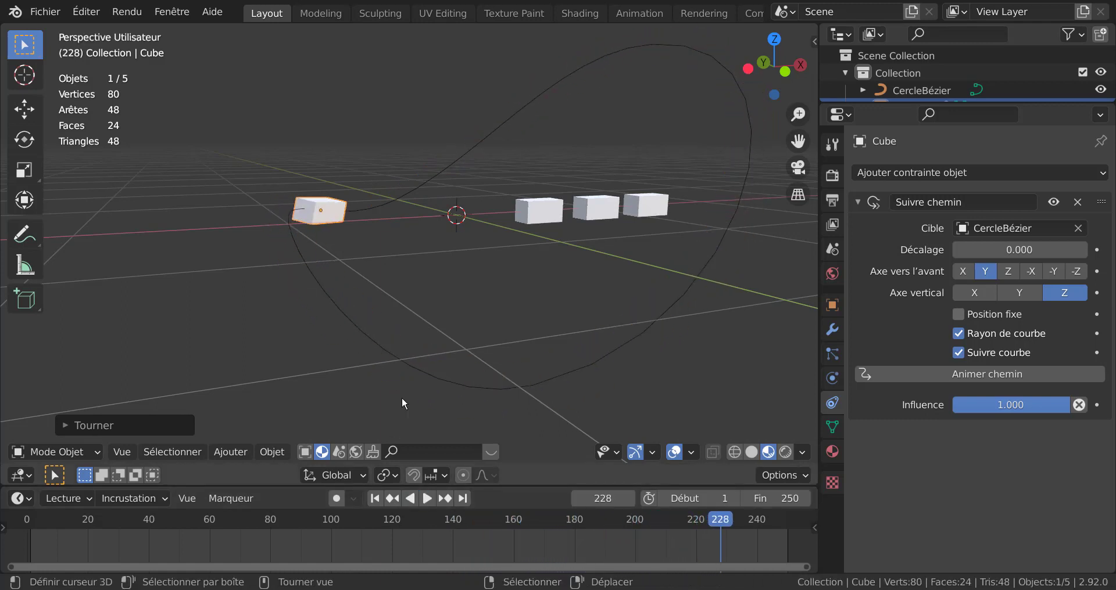
Delete the Bézier curve and the long block with its path constraint
left_click(449, 381)
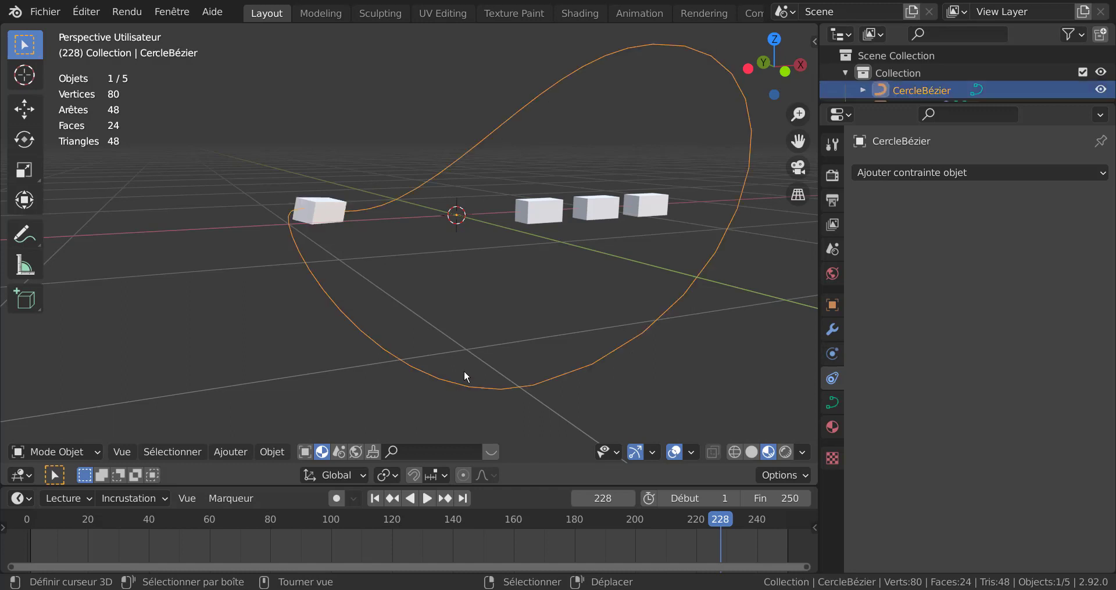
key("x")
left_click(494, 364)
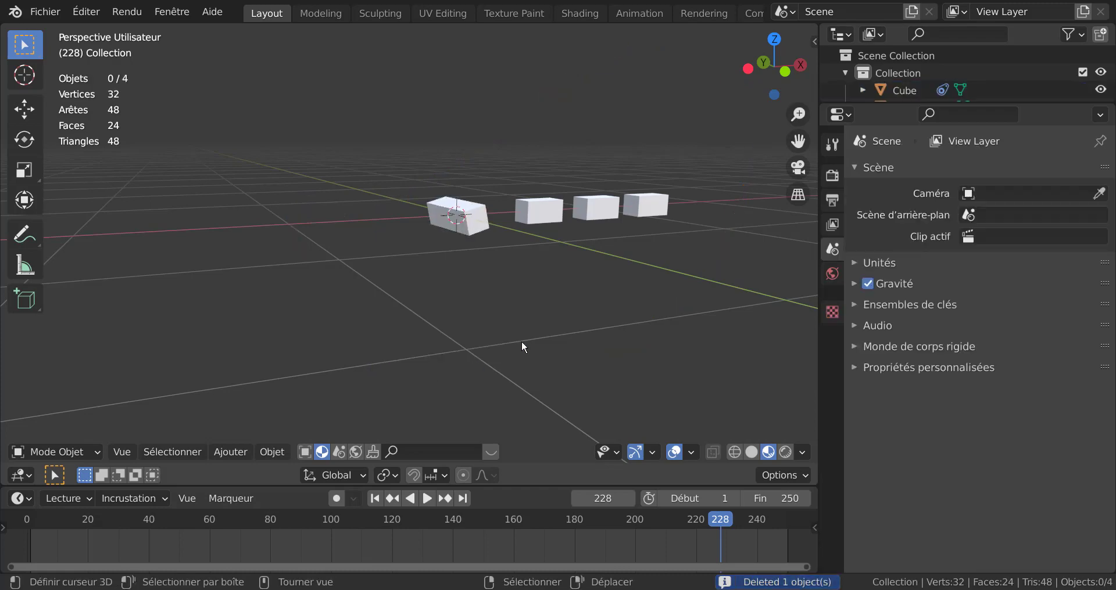
middle_click_drag(521, 347, 473, 239)
left_click(473, 236)
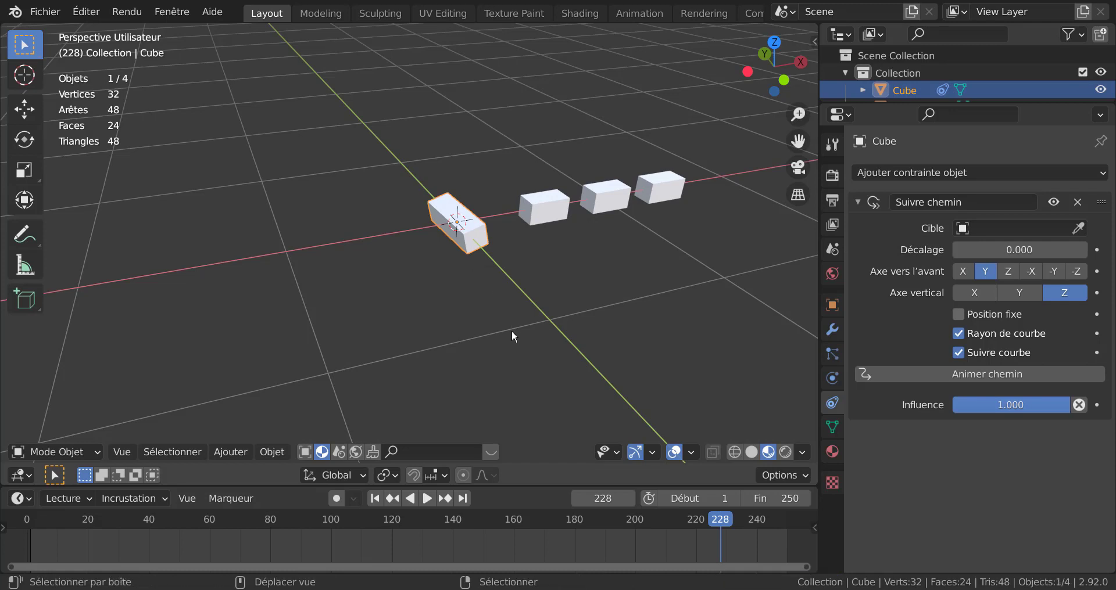
key("x")
left_click(493, 330)
Duplicate the small block nearest the origin and move the copy along the X axis onto the world origin
left_click(546, 206)
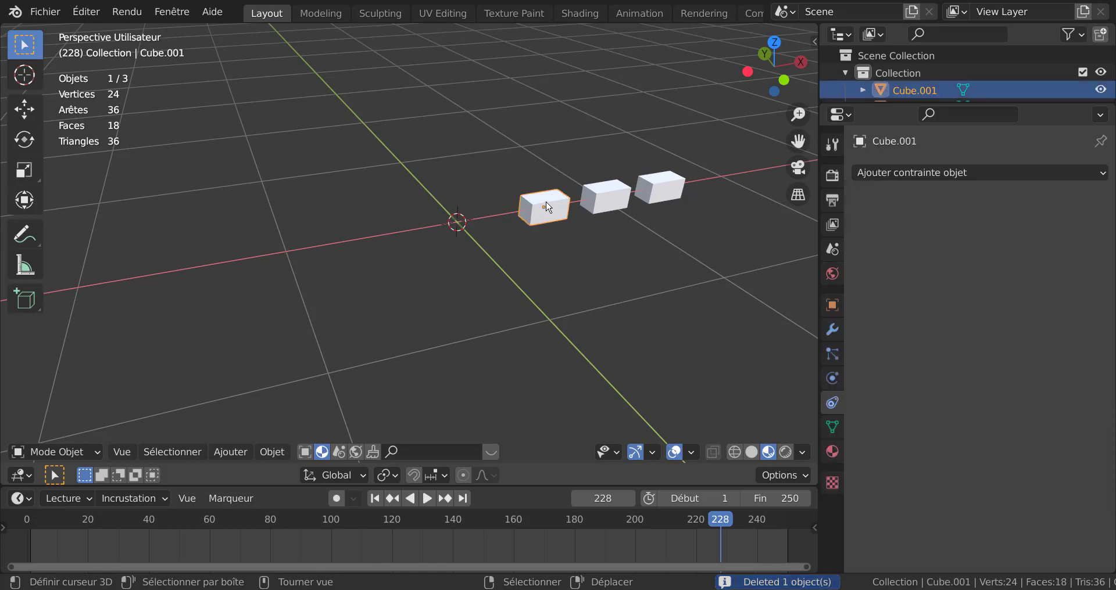
key("shift+d")
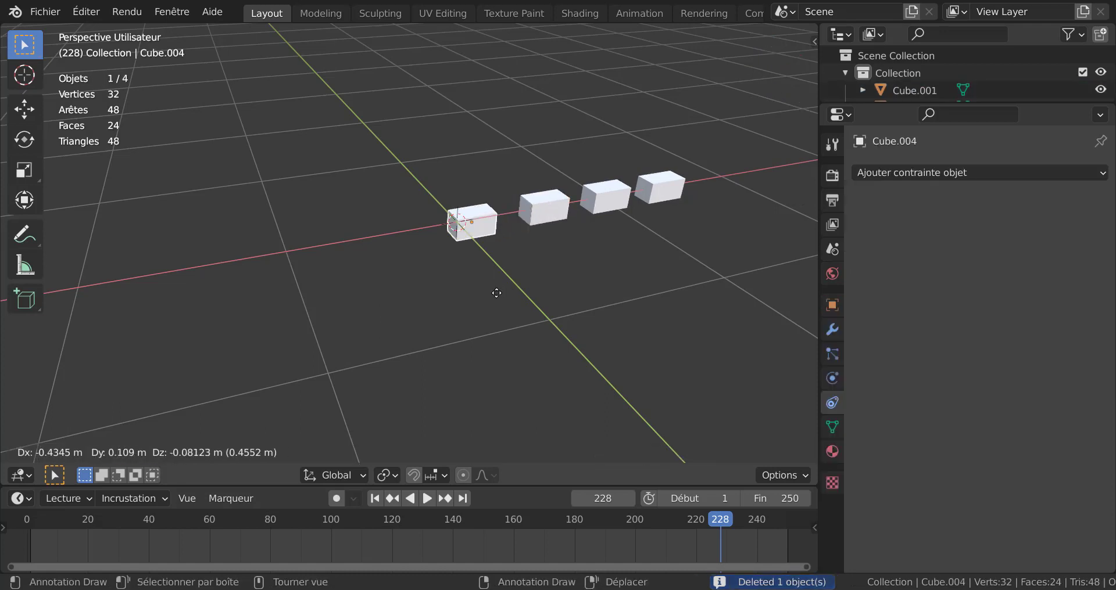
key("x")
left_click(474, 302)
Stretch the duplicated block at the origin along the global X axis to make a longer block
middle_click_drag(474, 323, 511, 334)
scroll(465, 320, "up", 4)
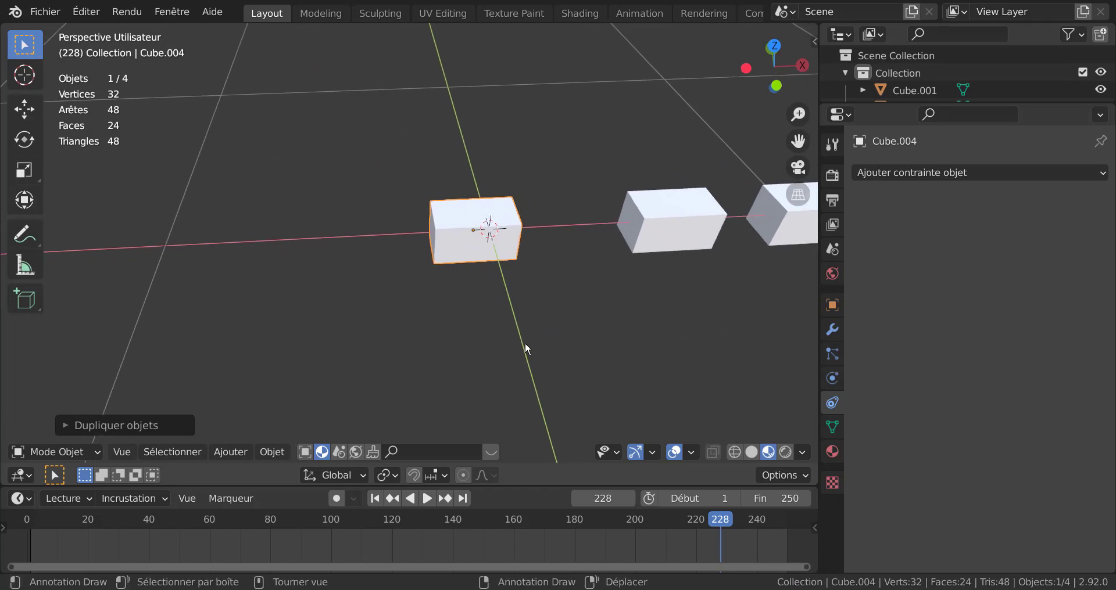
key("s")
key("x")
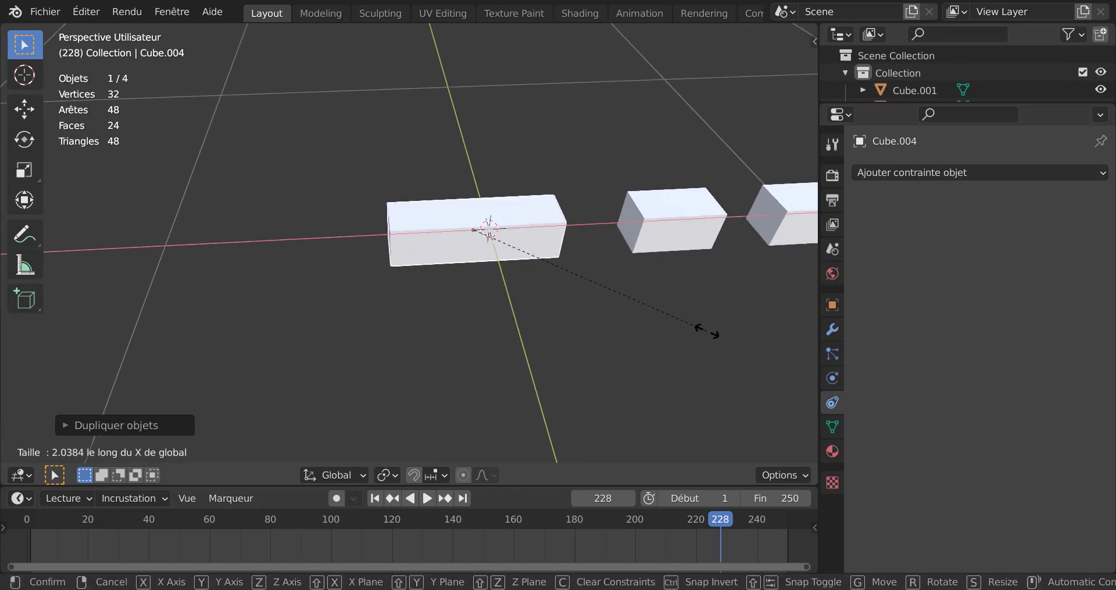
left_click(660, 329)
Raise the long block's top face slightly along the Z axis in Edit Mode, and return to Object Mode
middle_click_drag(567, 326, 564, 250)
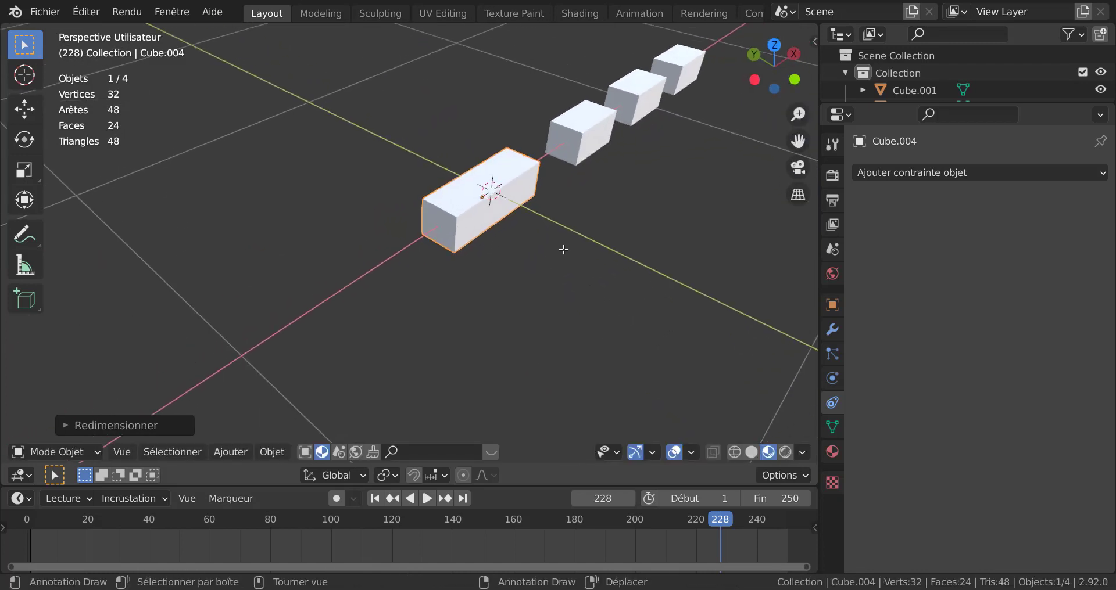
key("Tab")
key("3")
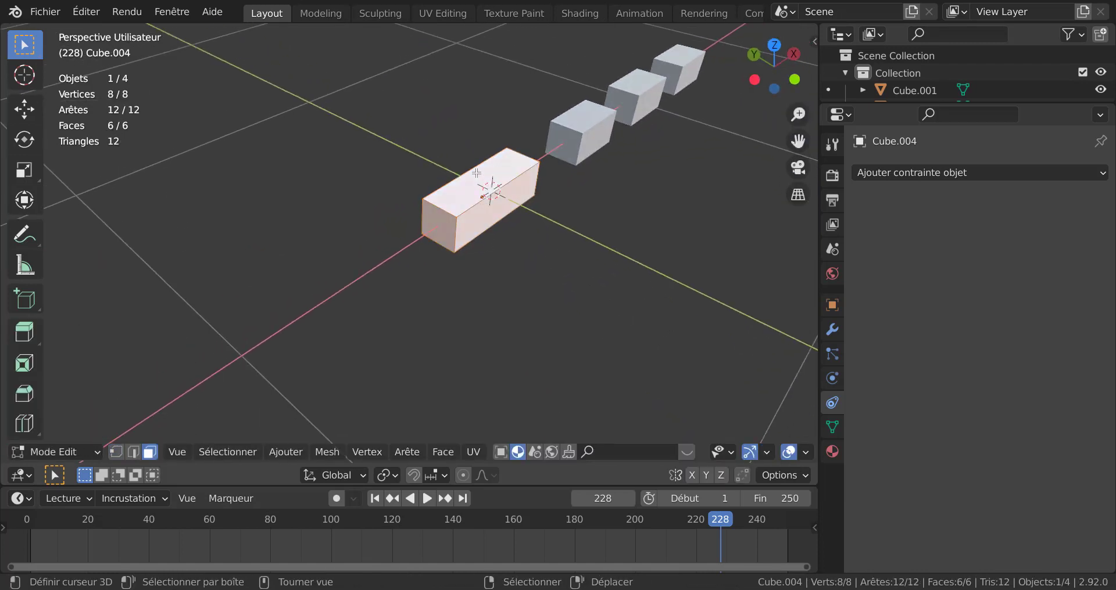
left_click(477, 173)
key("g")
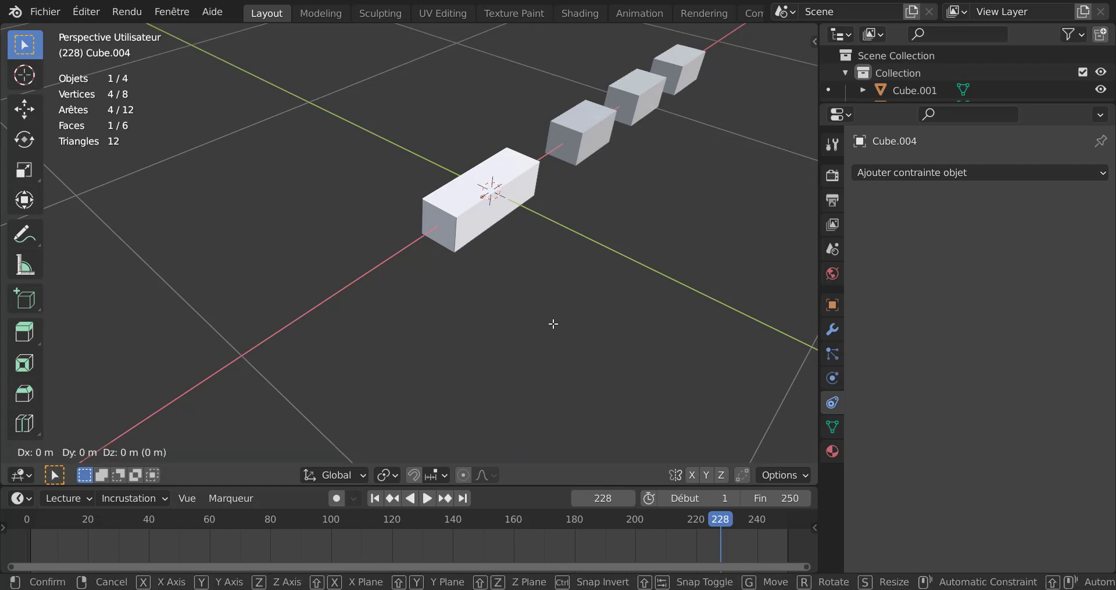
key("z")
left_click(554, 313)
key("Tab")
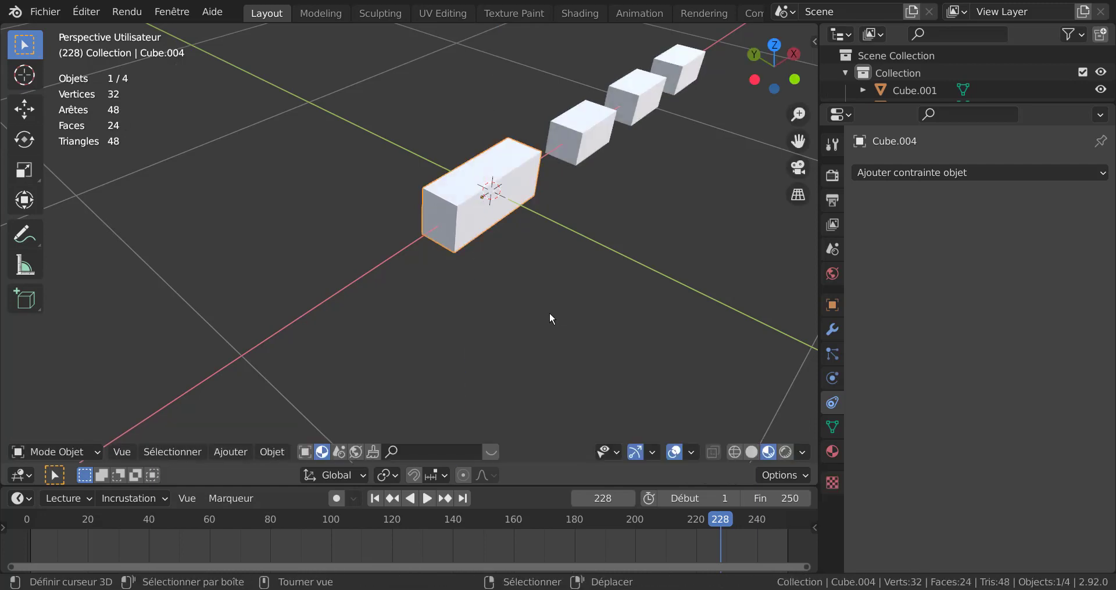
Snap the 3D cursor to the world origin and snap the long block to the cursor
middle_click_drag(549, 312, 515, 322)
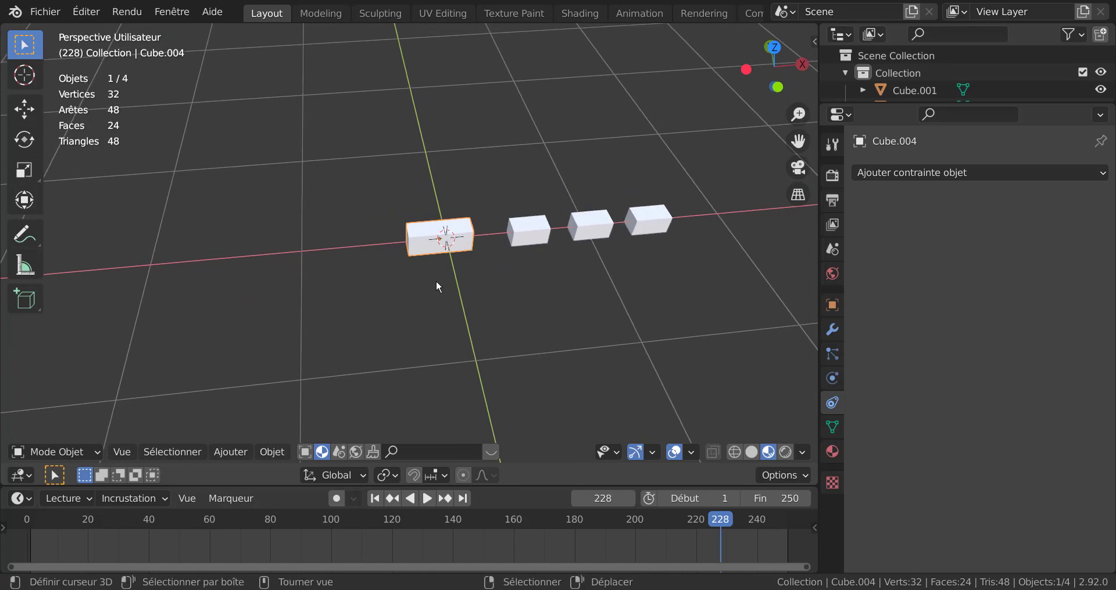
scroll(463, 240, "up", 2)
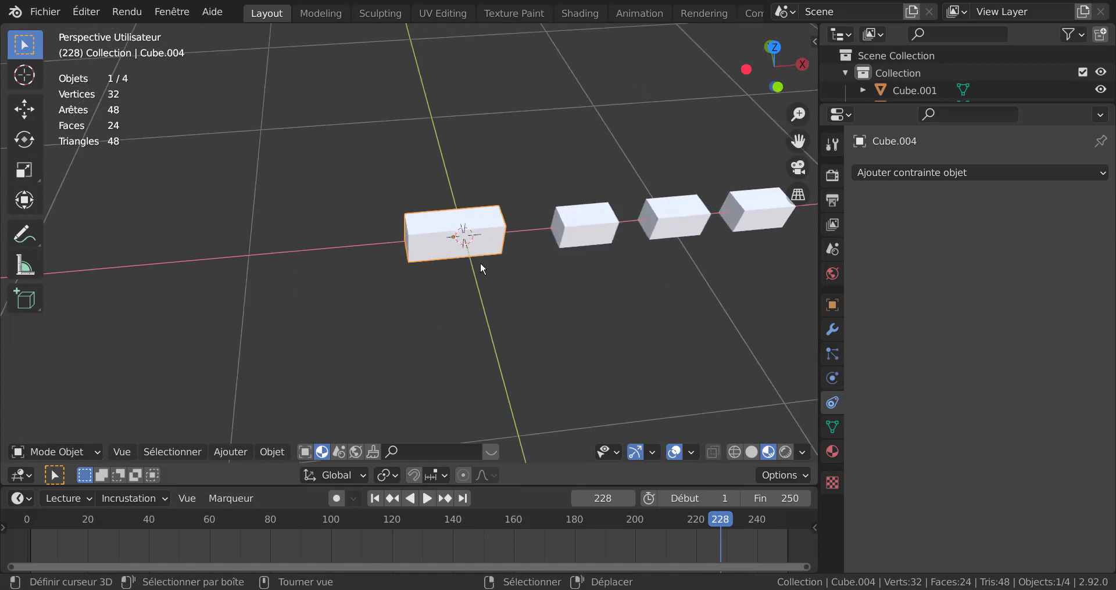
key("shift+s")
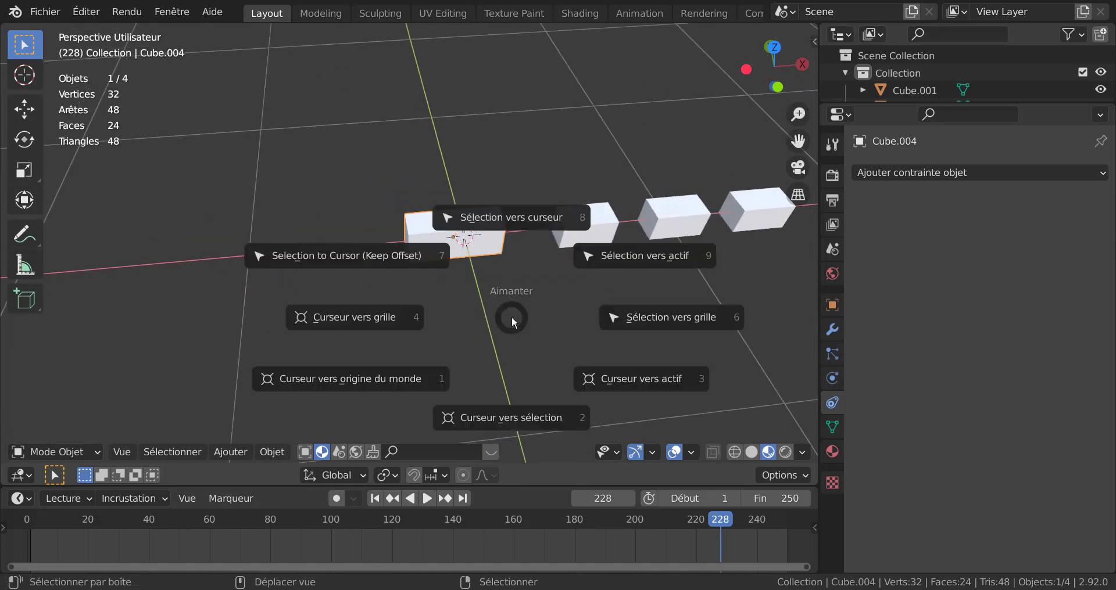
left_click(377, 379)
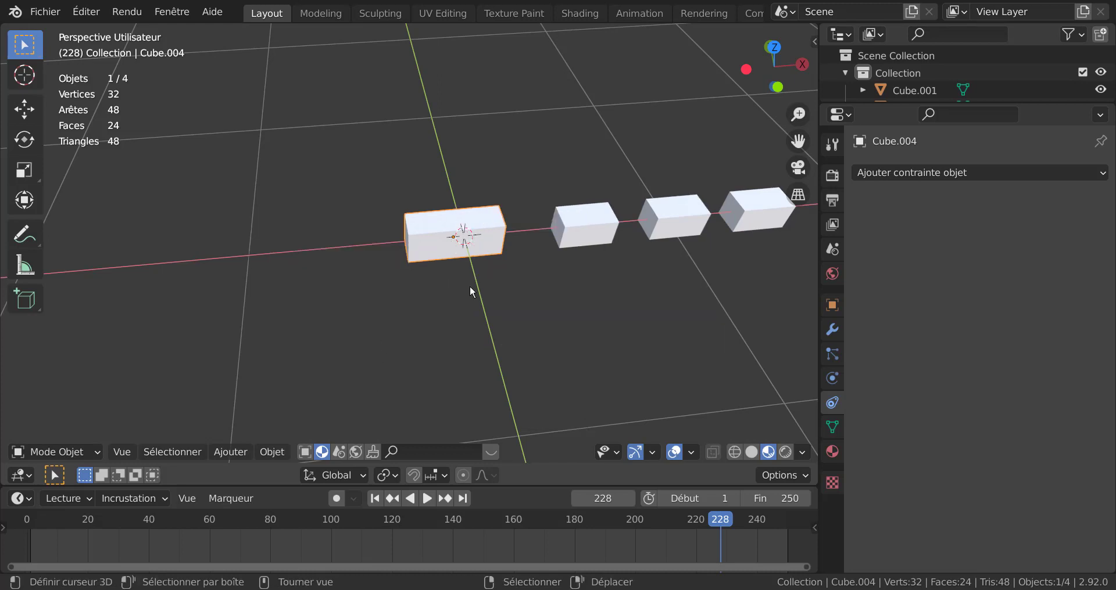
key("shift+s")
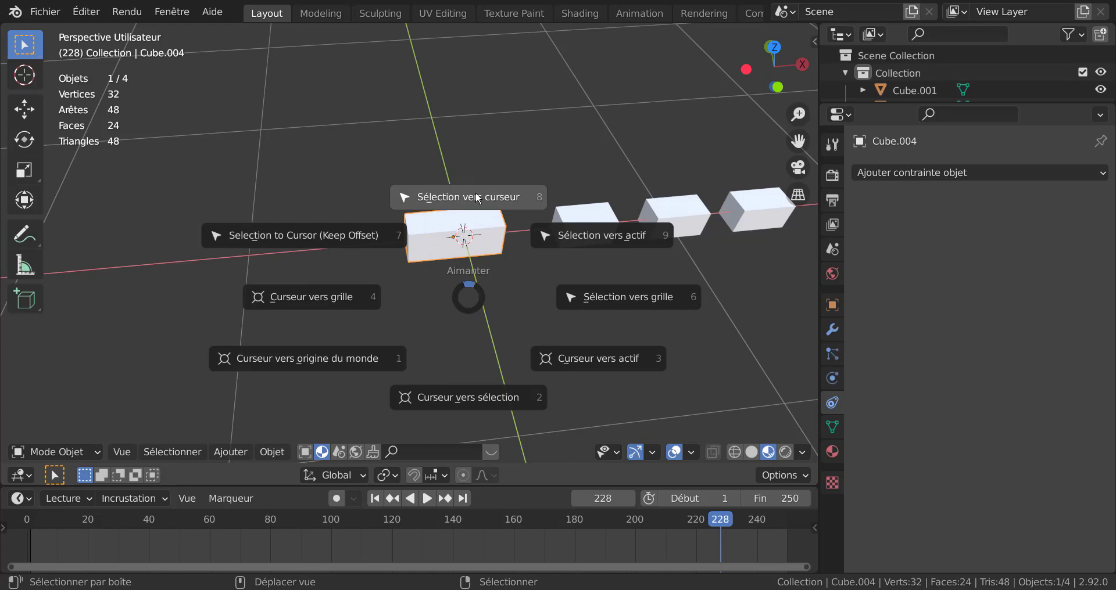
left_click(478, 199)
Add a Bézier circle at the world origin and scale it up until it encloses all the blocks
middle_click_drag(505, 249, 488, 216)
scroll(499, 224, "up", 2)
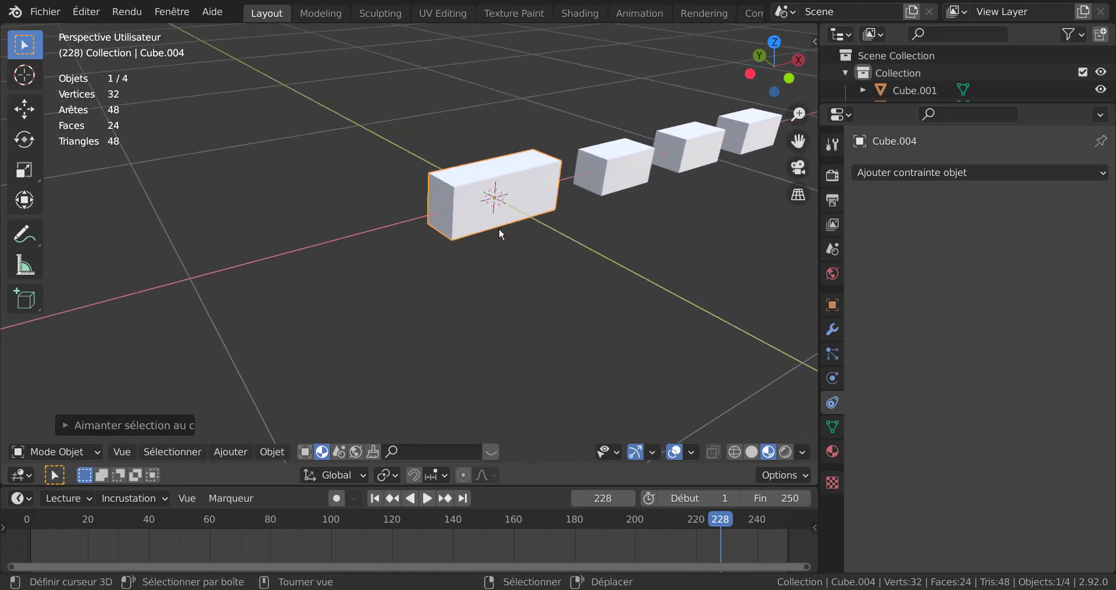
scroll(515, 251, "down", 4)
middle_click_drag(525, 247, 475, 279)
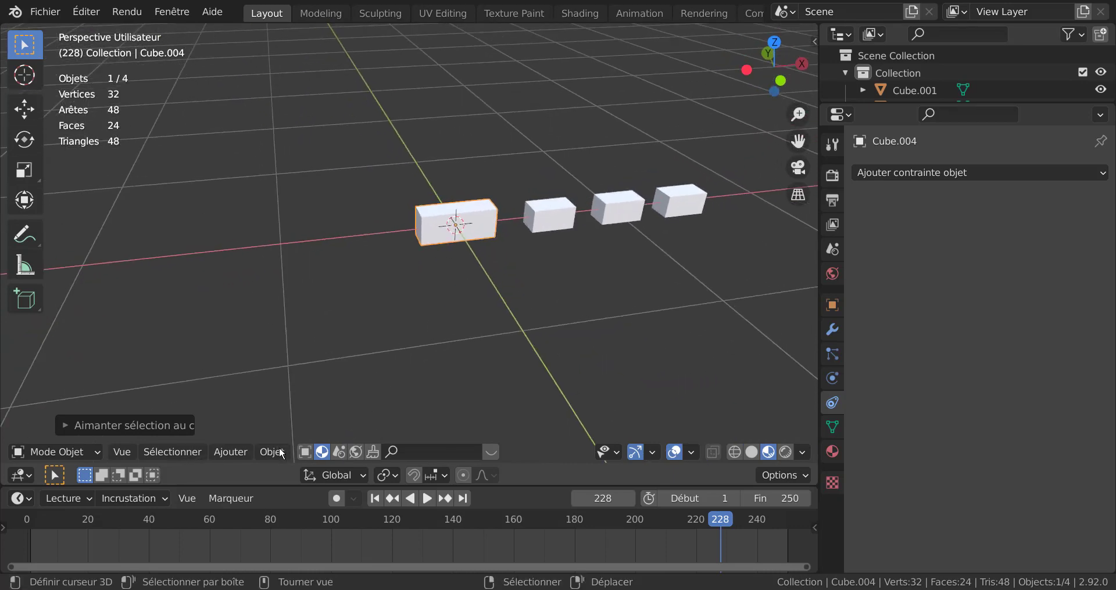
left_click(232, 452)
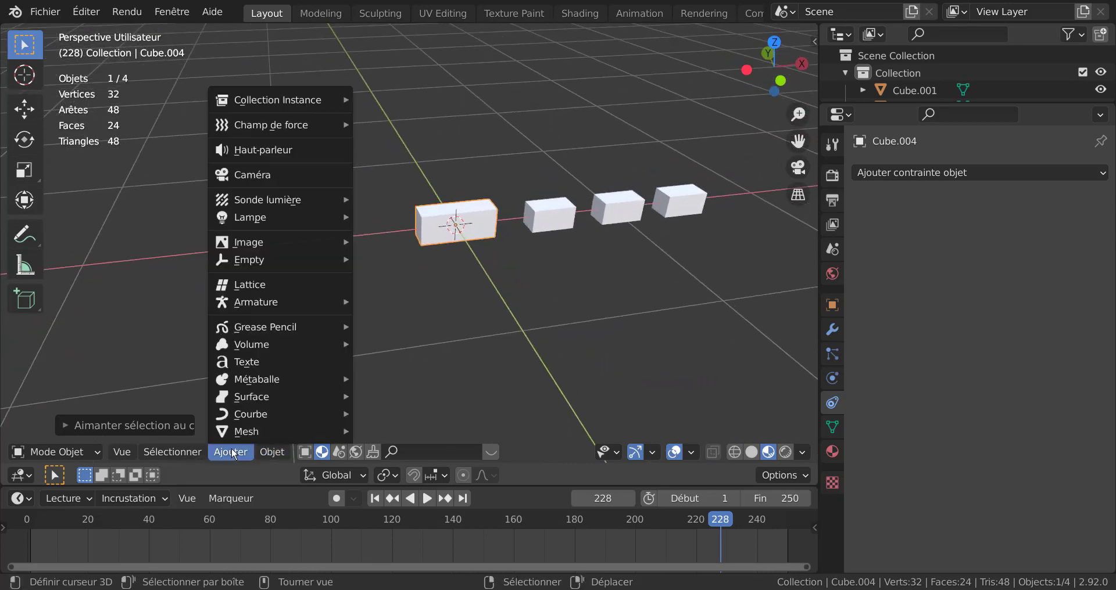
mouse_move(235, 415)
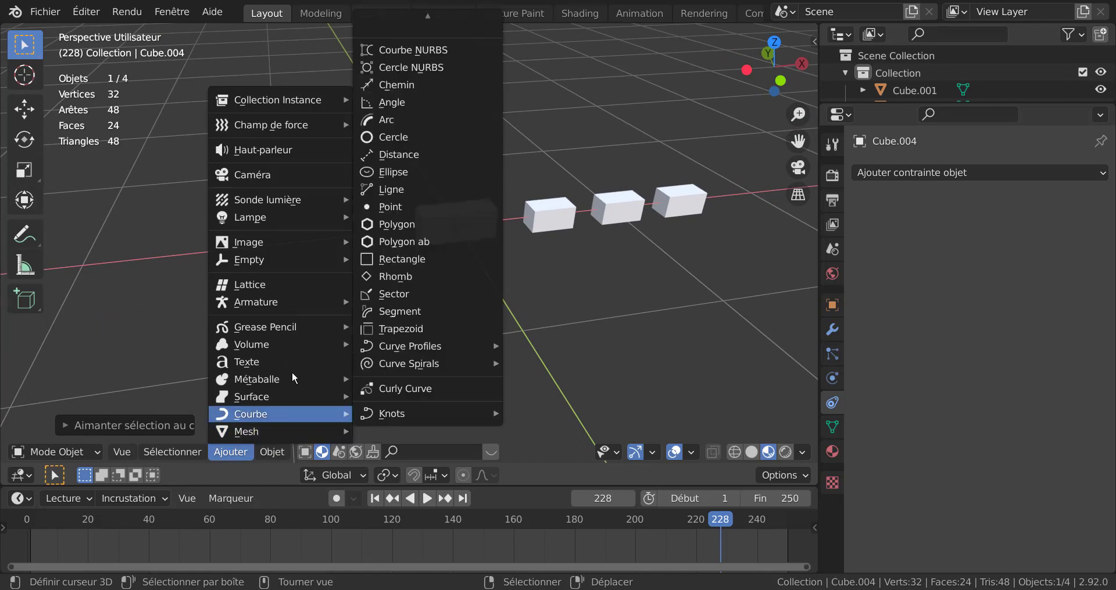
mouse_move(416, 10)
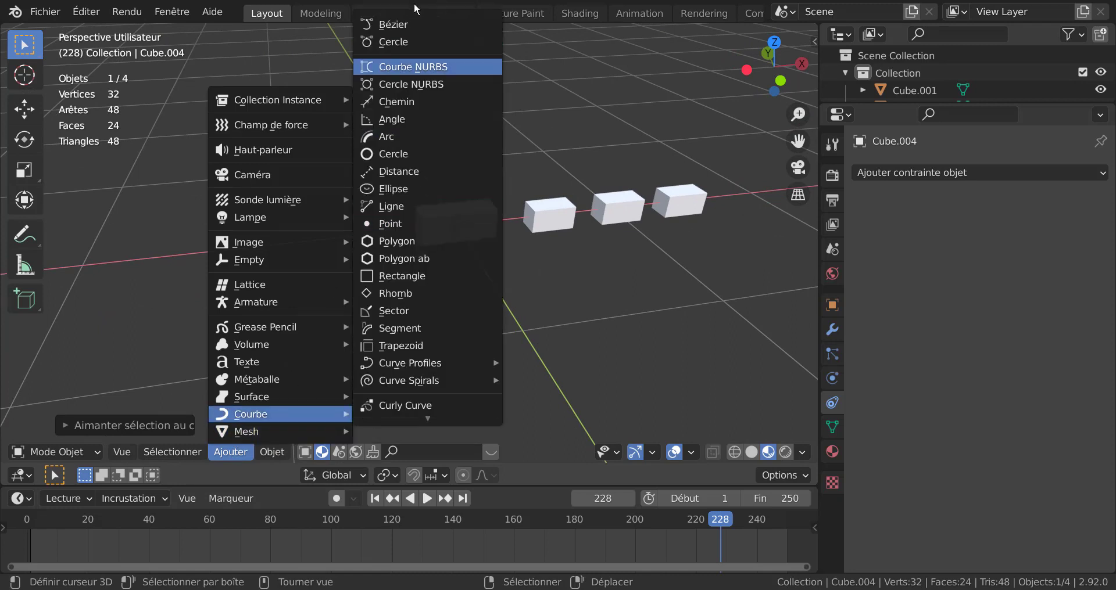
left_click(400, 42)
key("s")
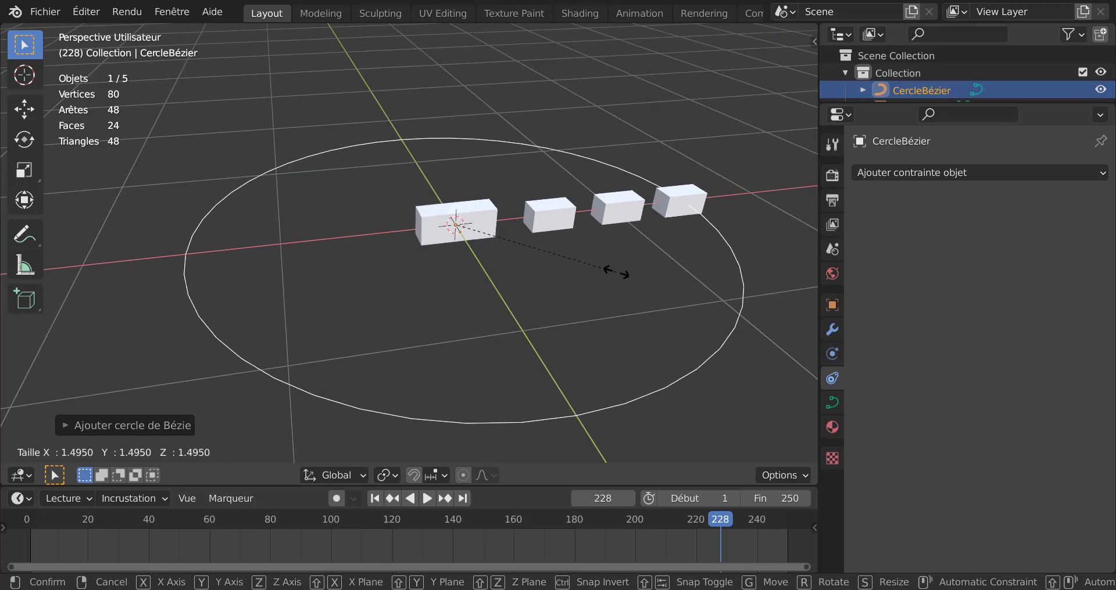
left_click(619, 273)
Add a Suivre chemin (Follow Path) constraint to the long block with CercleBézier as its target
left_click(476, 229)
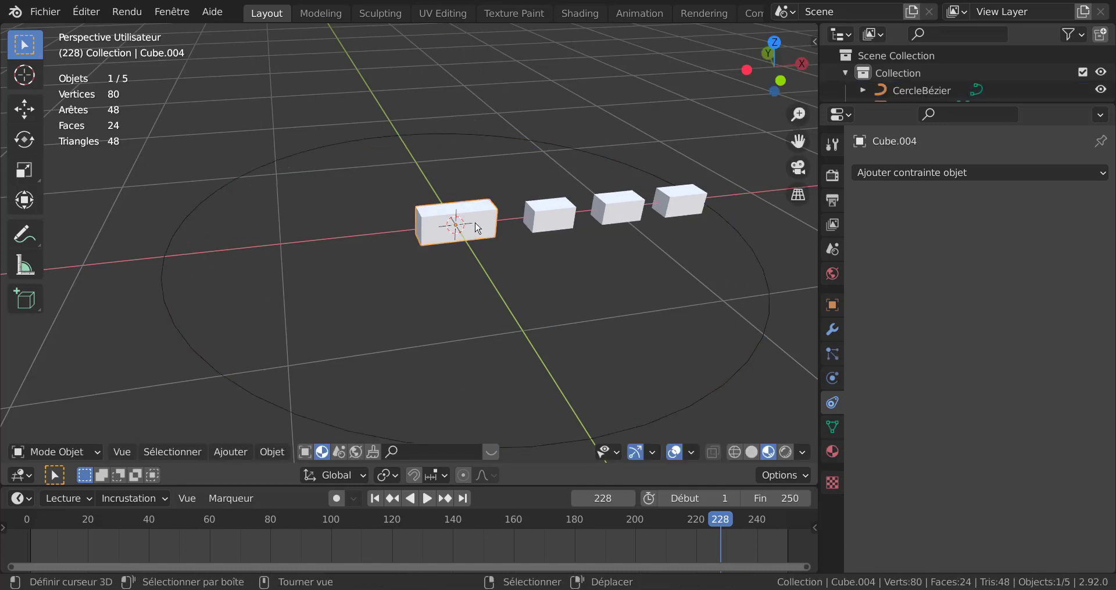
left_click(933, 174)
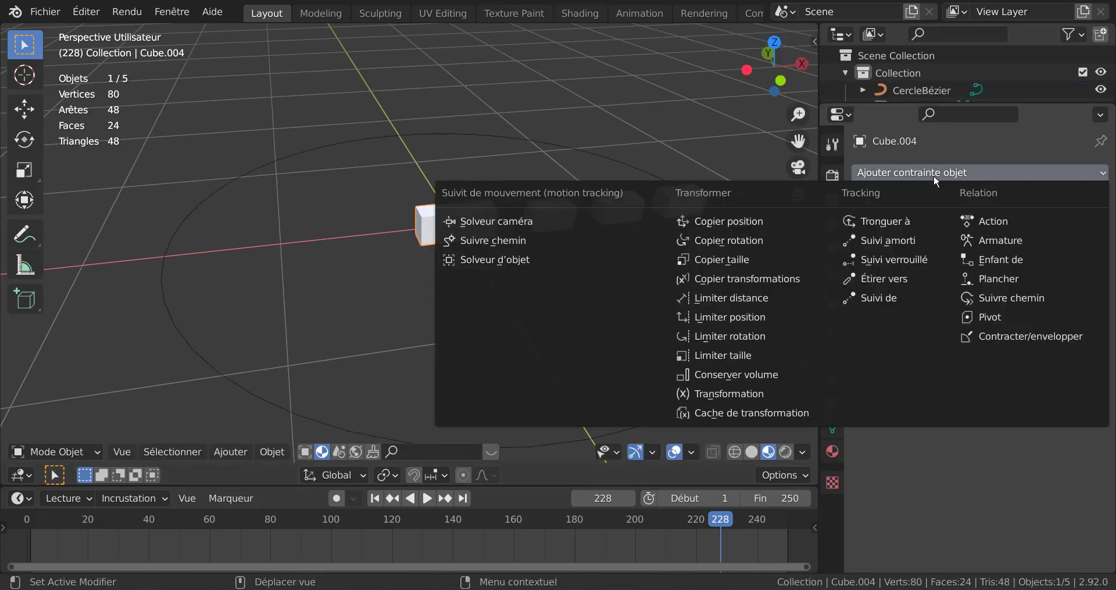
left_click(1005, 298)
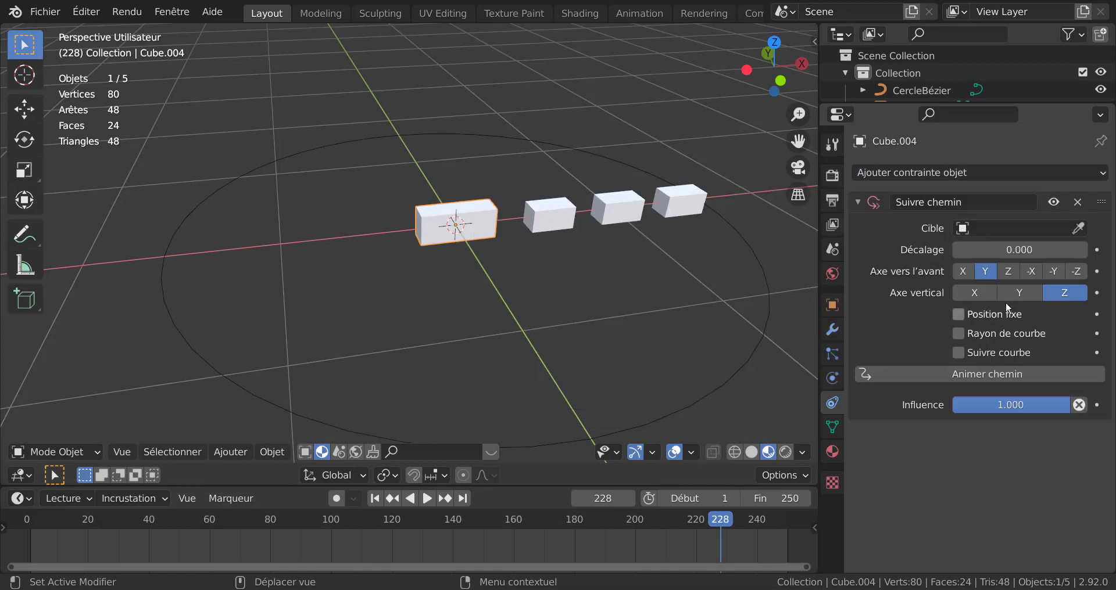
left_click(1000, 229)
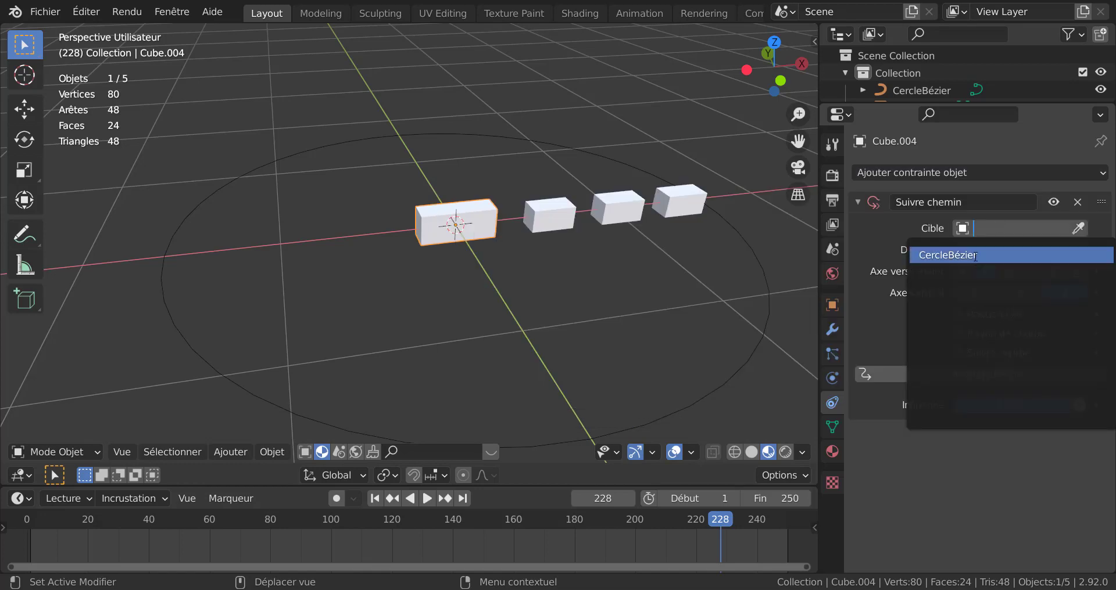
left_click(975, 257)
Enable Rayon de courbe and Suivre courbe in the long block's path constraint
scroll(706, 337, "down", 3)
middle_click_drag(645, 349, 630, 311)
scroll(544, 303, "up", 1)
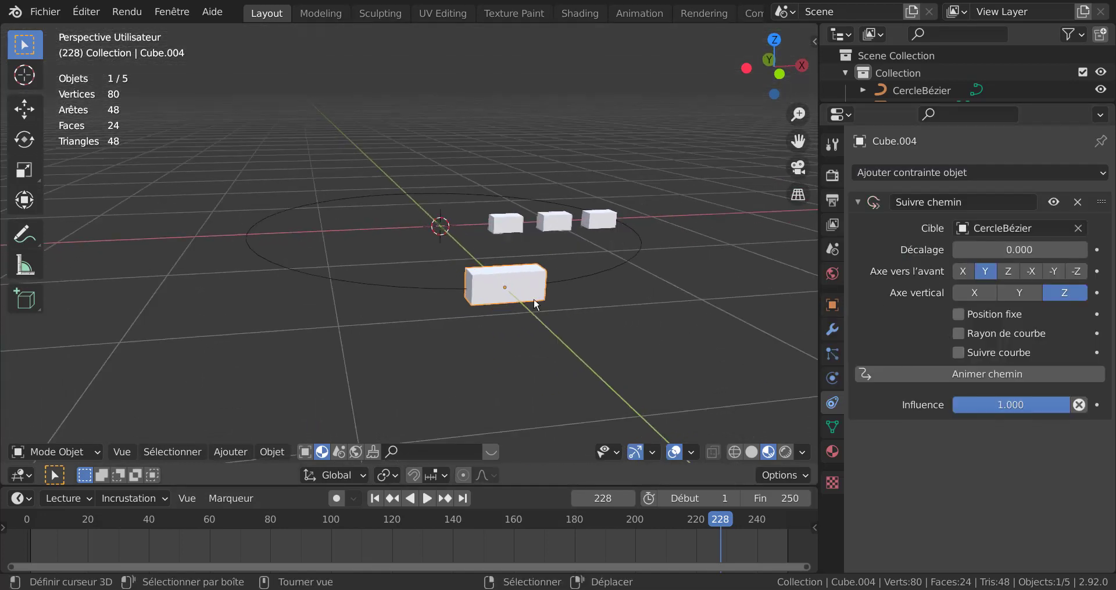
scroll(533, 298, "up", 1)
left_click(958, 333)
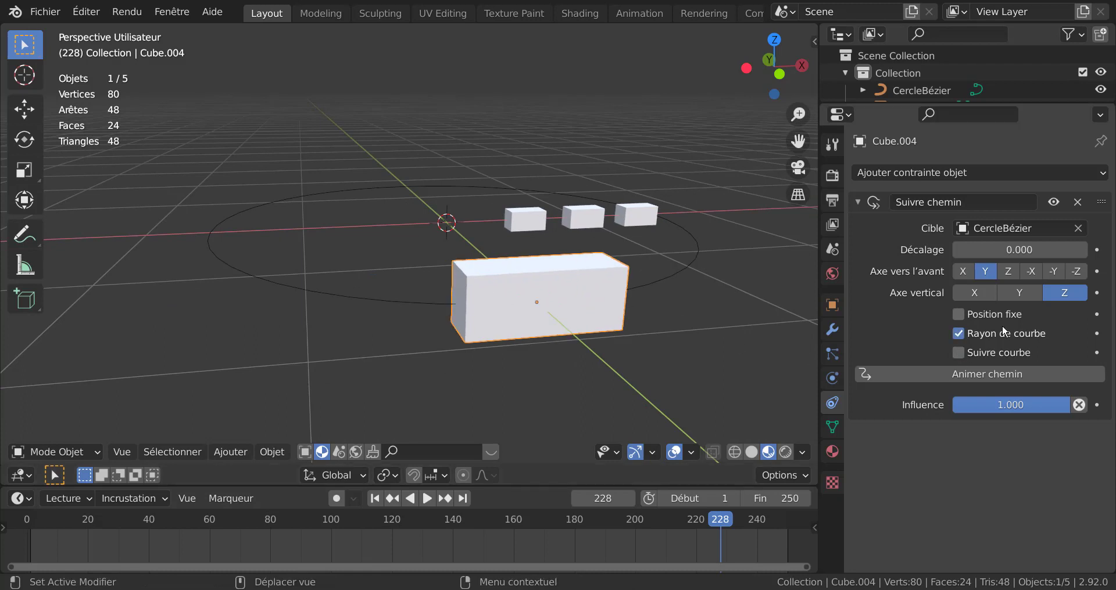
left_click(960, 353)
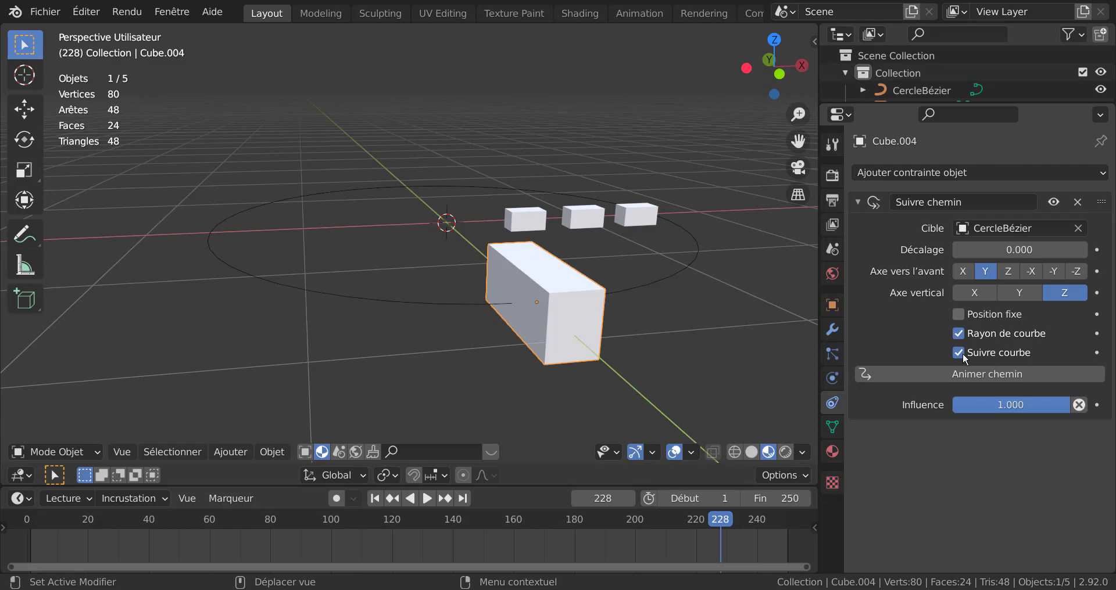
Rotate the long block 90° about the global Z axis and scale it down somewhat
scroll(585, 321, "down", 2)
middle_click_drag(590, 335, 590, 353)
key("r")
key("z")
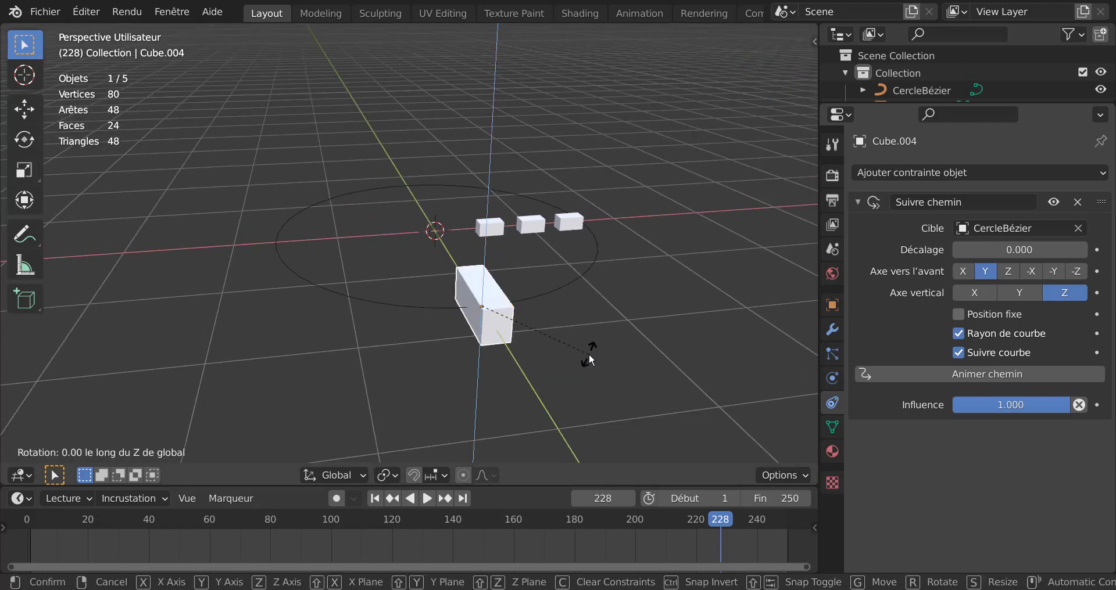
type("90")
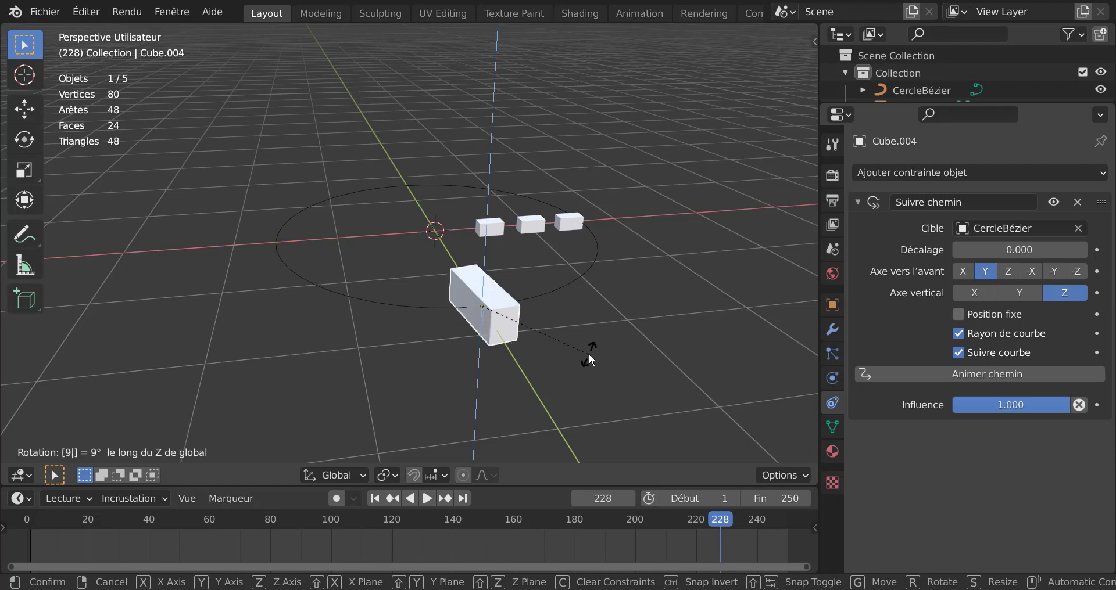
key("Return")
middle_click_drag(591, 354, 557, 349)
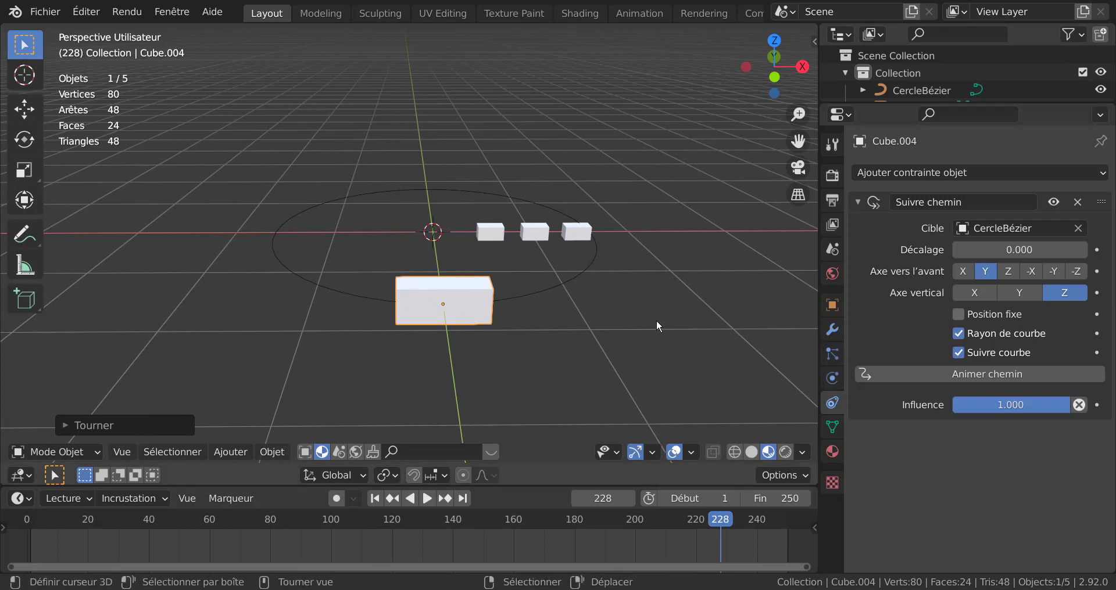
key("s")
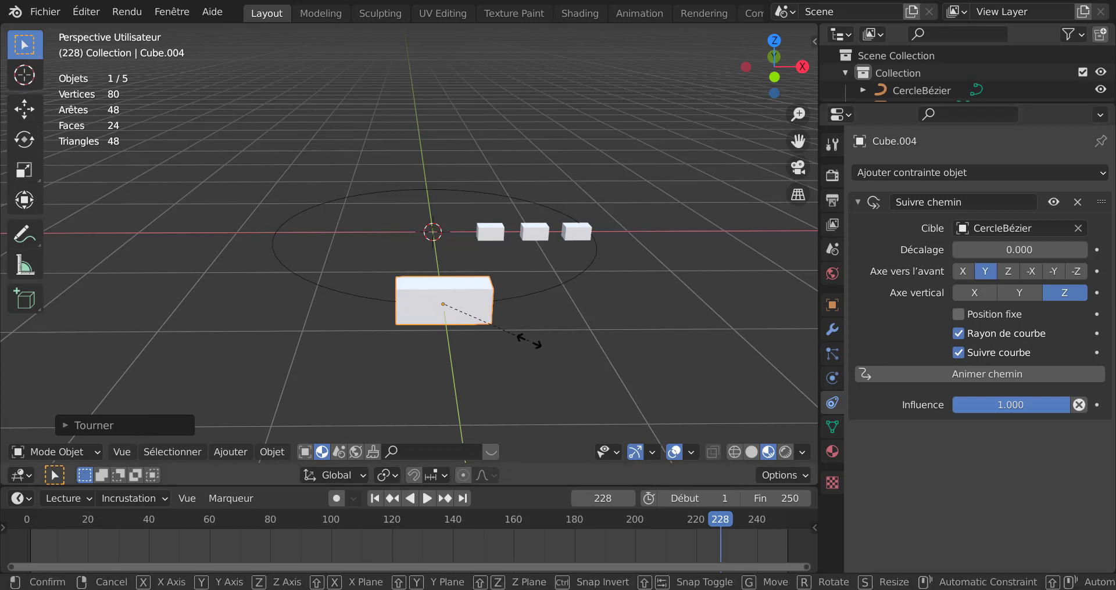
left_click(510, 328)
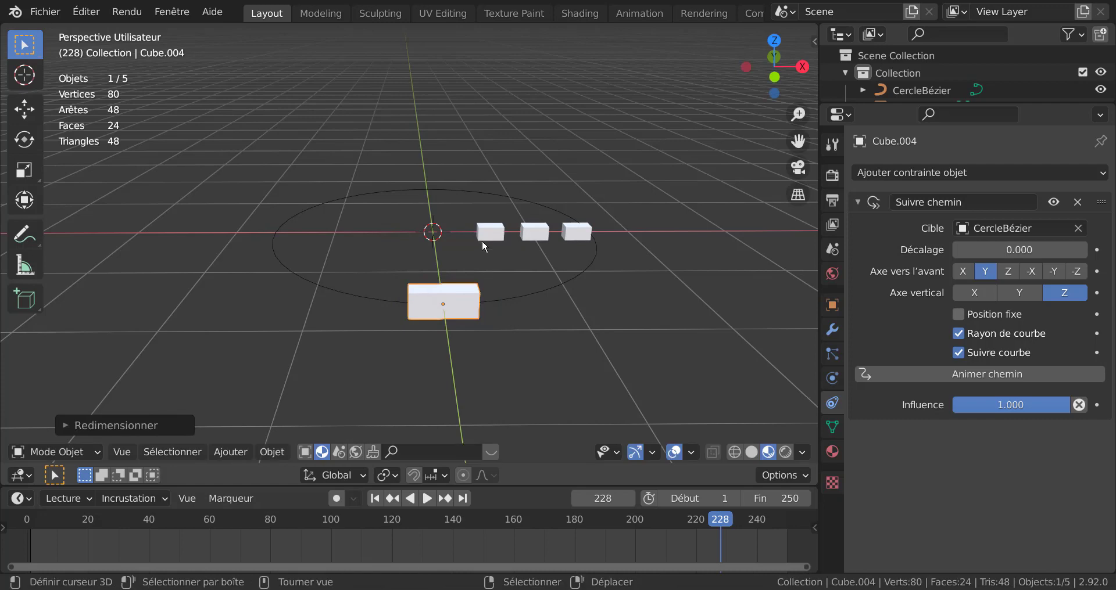
Apply the scale (Taille/échelle) of the small block nearest the origin
left_click(488, 234)
middle_click_drag(497, 320, 495, 317)
key("ctrl+a")
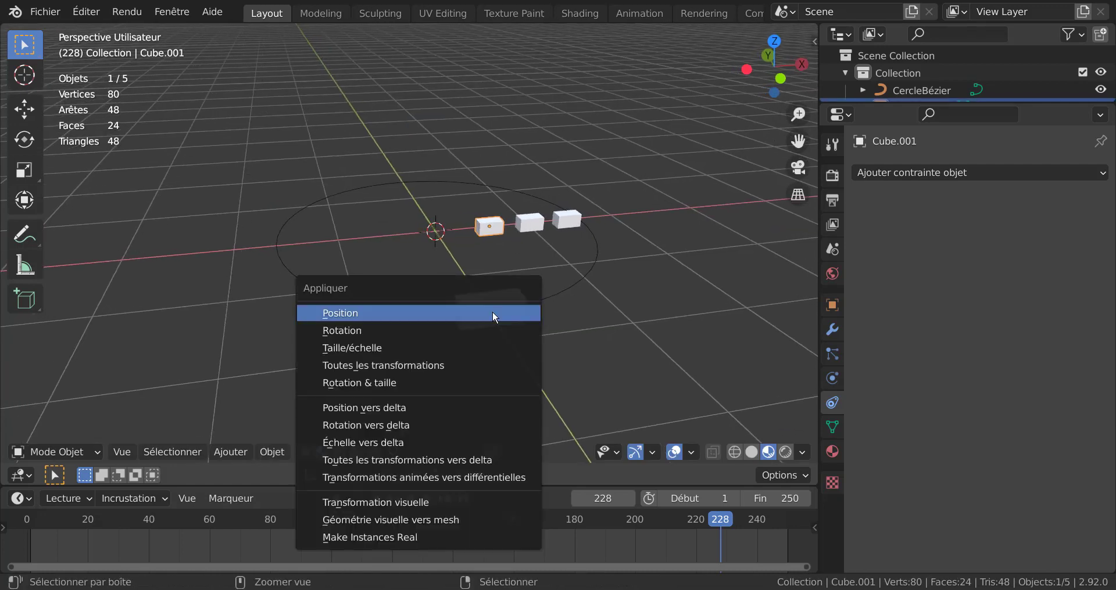
left_click(362, 349)
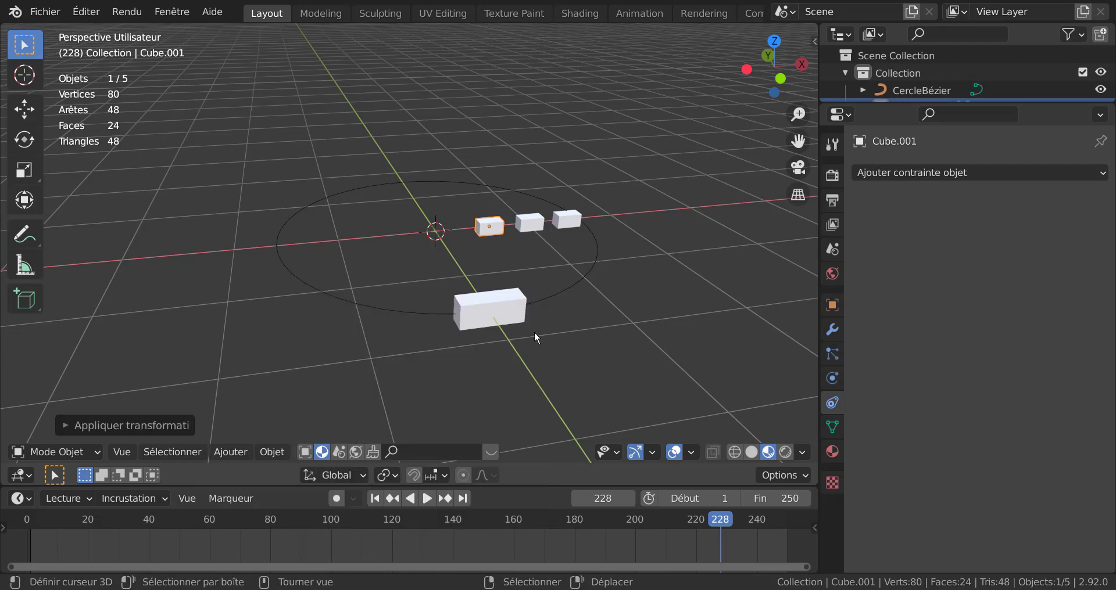
scroll(536, 332, "up", 3)
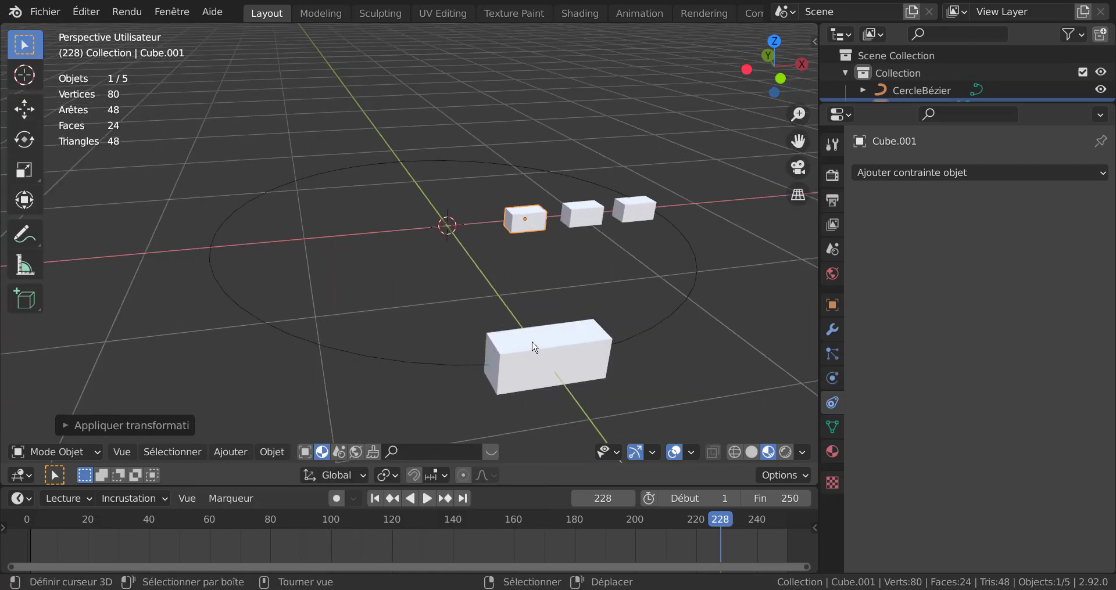
middle_click_drag(529, 357, 499, 352)
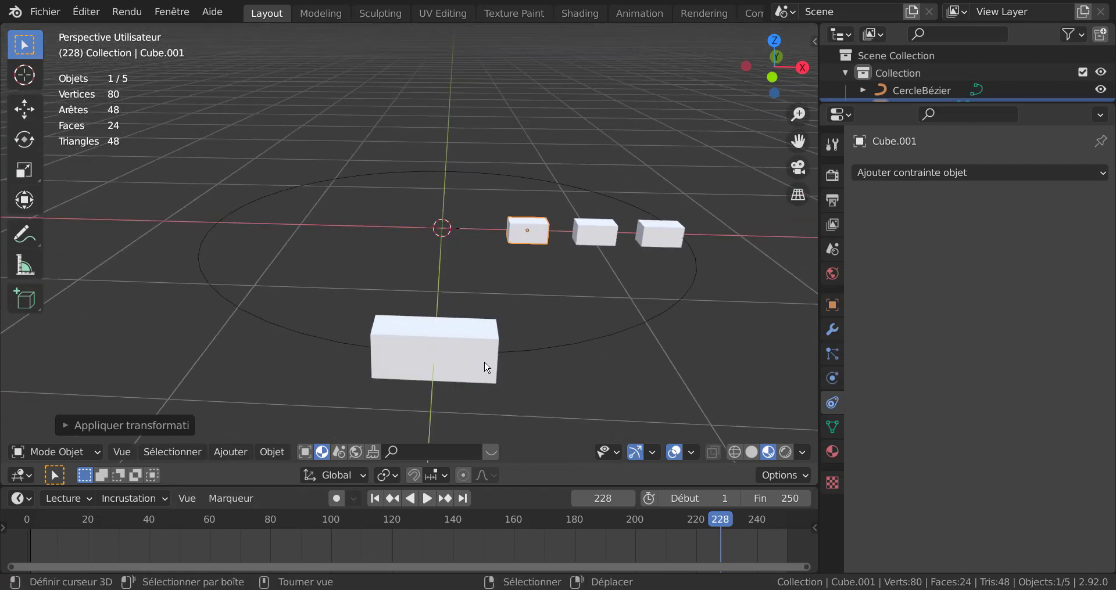
Scale down the long block that sits on the Bézier circle
middle_click_drag(487, 365, 433, 381)
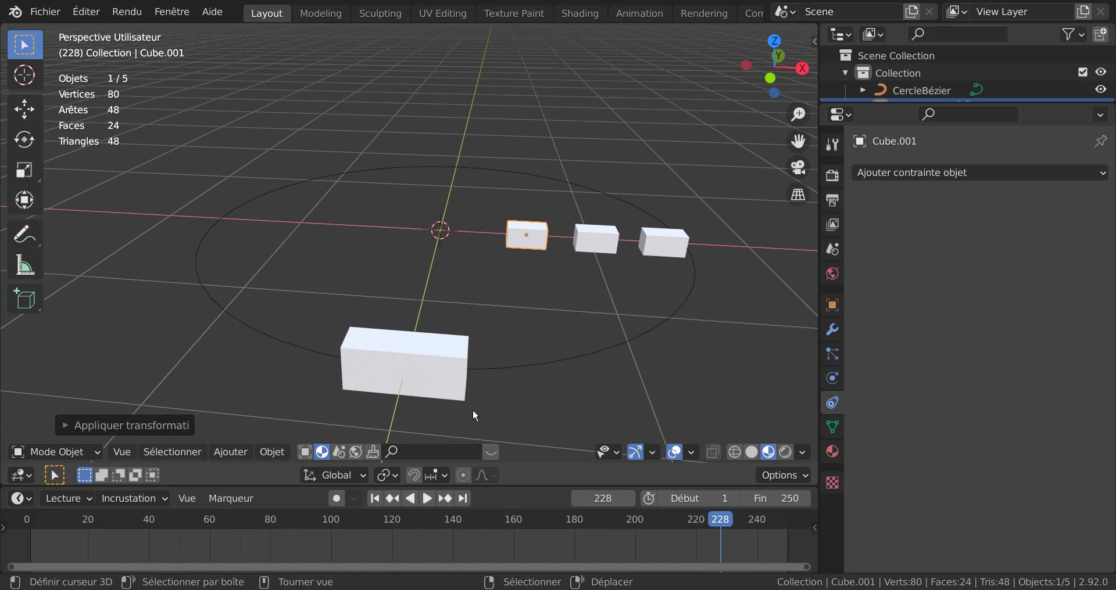
key("s")
key("Escape")
left_click(427, 385)
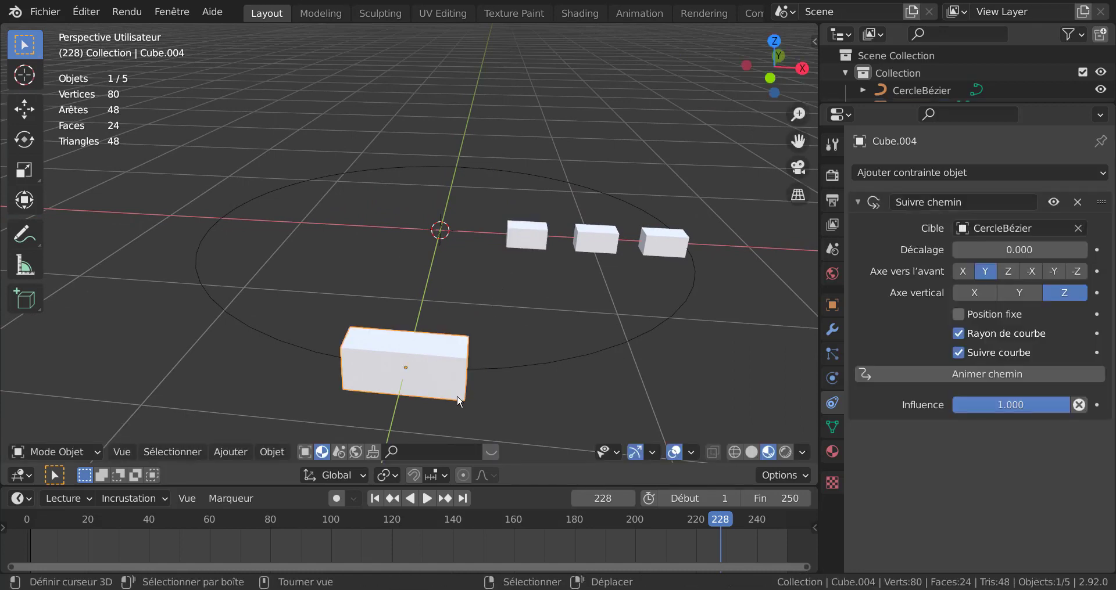
key("s")
left_click(428, 369)
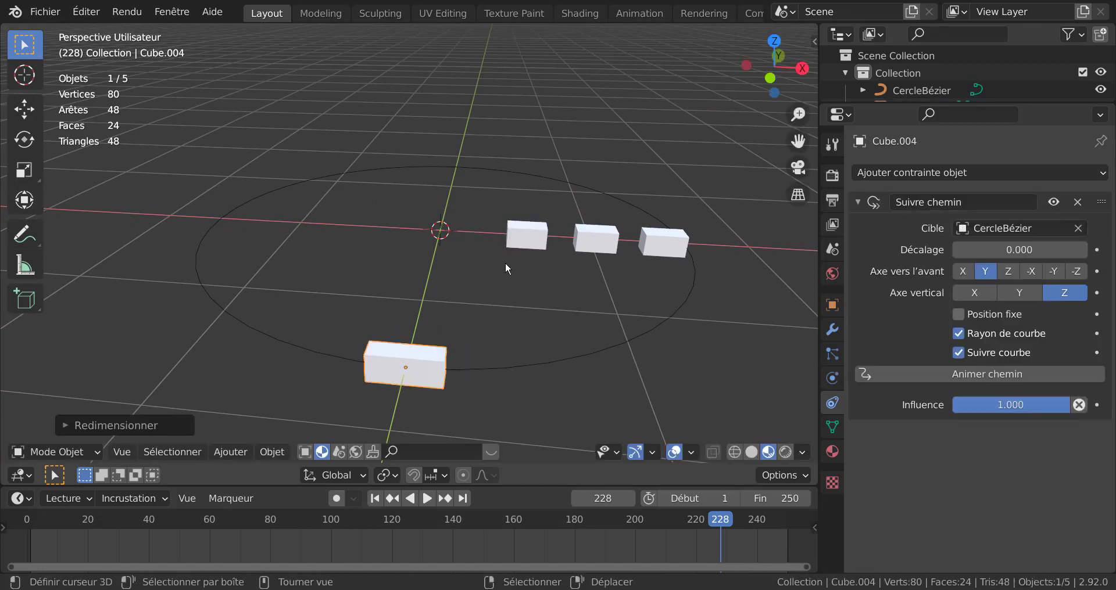
Snap the small block nearest the origin to the 3D cursor and add a Suivre chemin (Follow Path) constraint to it
middle_click_drag(511, 305, 532, 249)
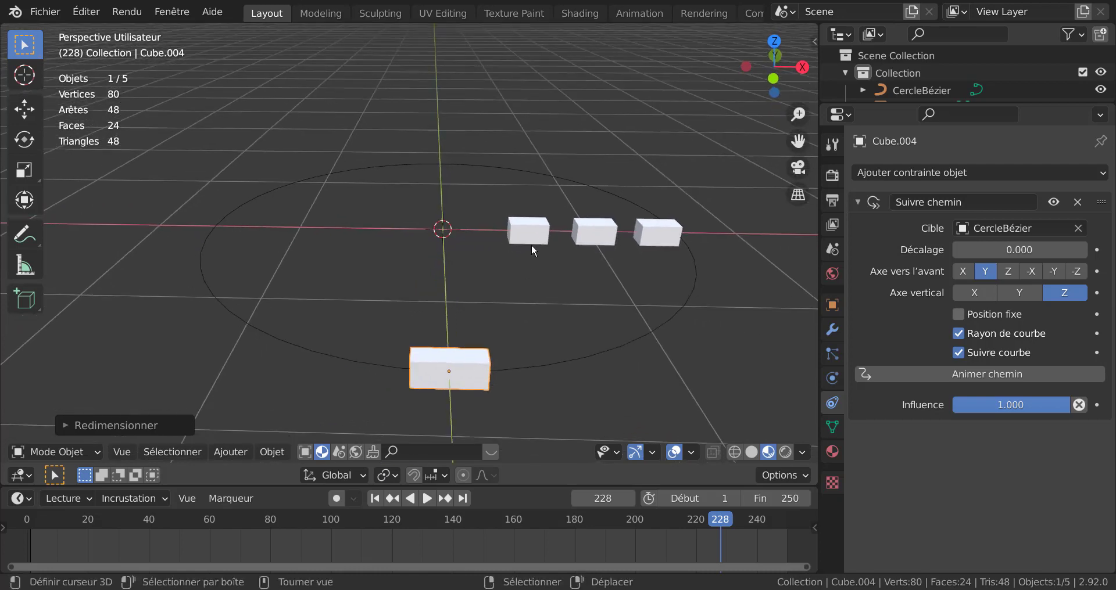
left_click(529, 242)
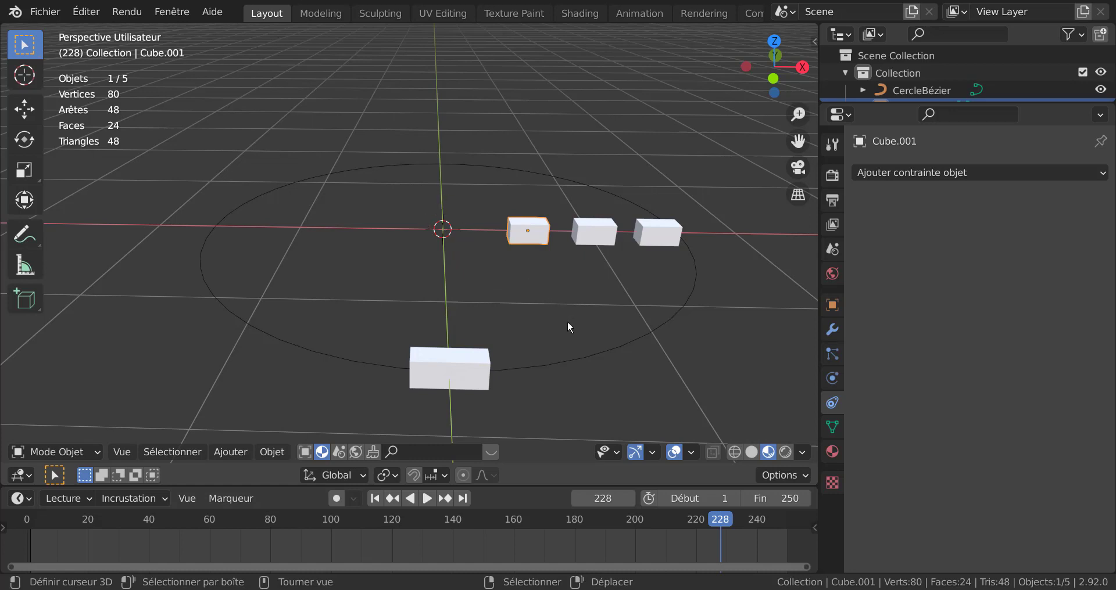
key("shift+s")
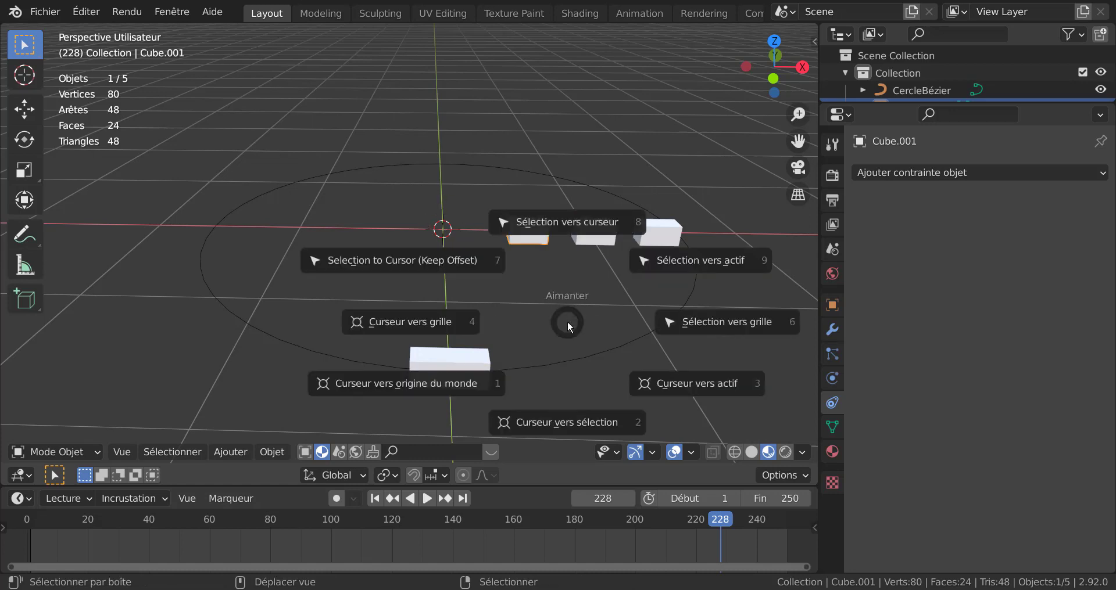
left_click(561, 221)
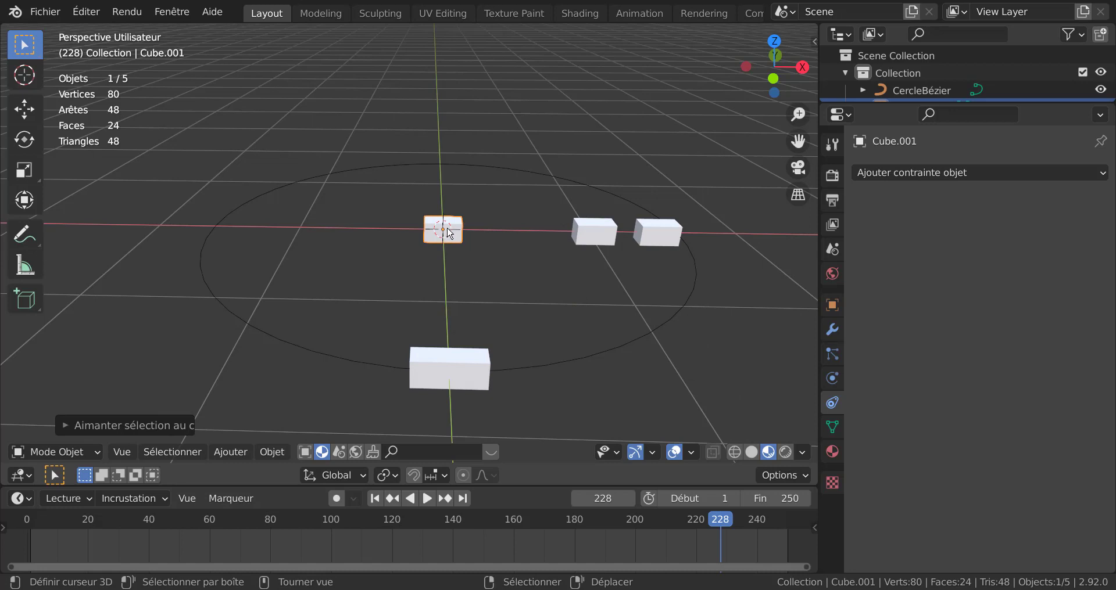
left_click(935, 173)
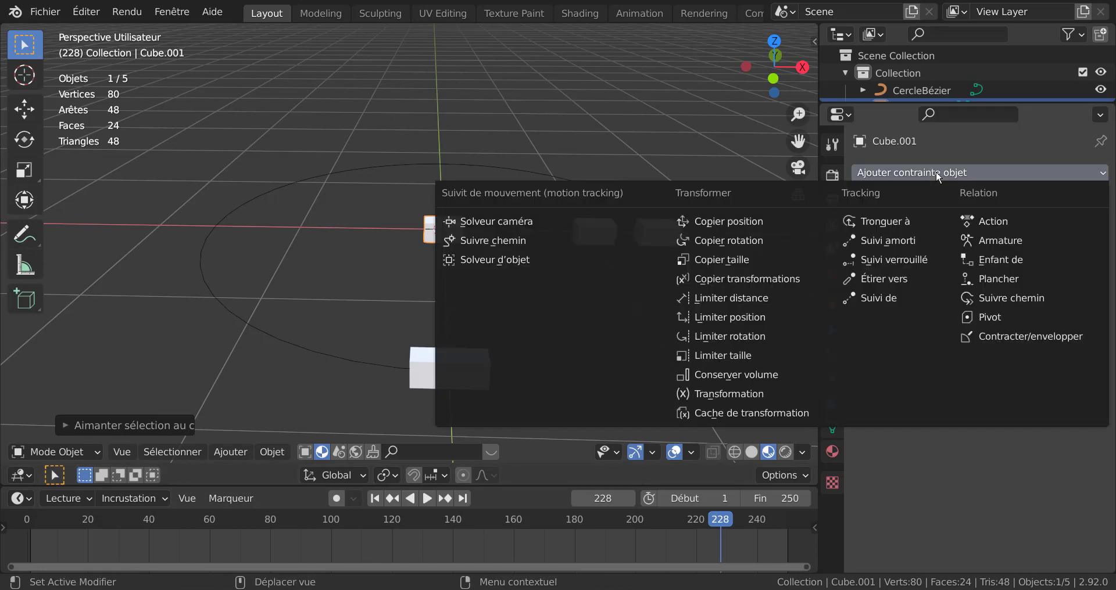
left_click(1018, 299)
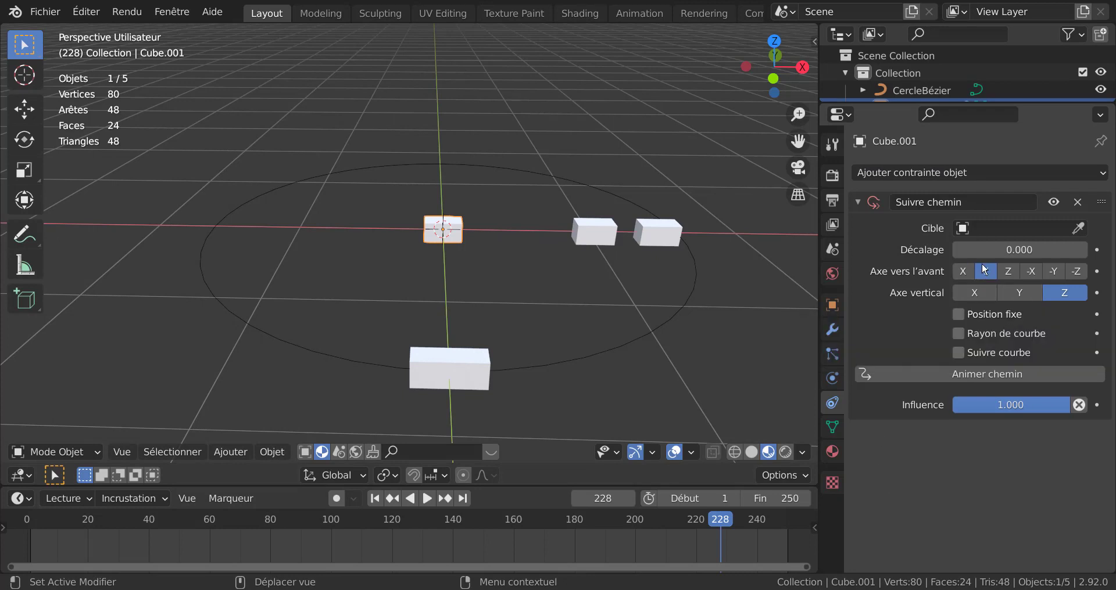
Try the small block's path constraint with CercleBézier as target, Animer chemin, Rayon de courbe and Suivre courbe
left_click(987, 228)
left_click(991, 256)
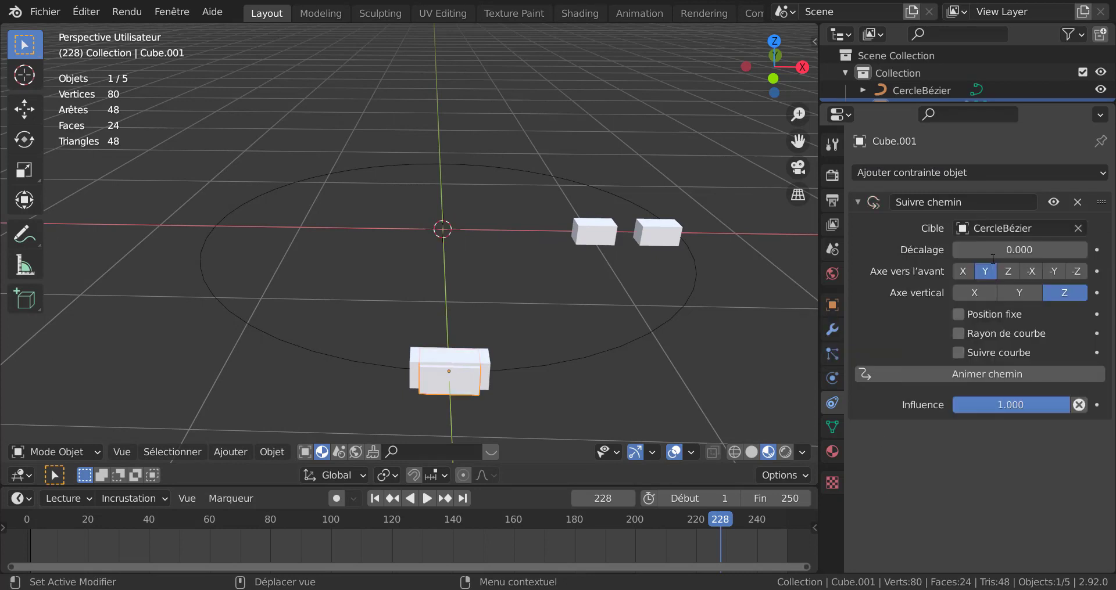
left_click(925, 374)
left_click(958, 333)
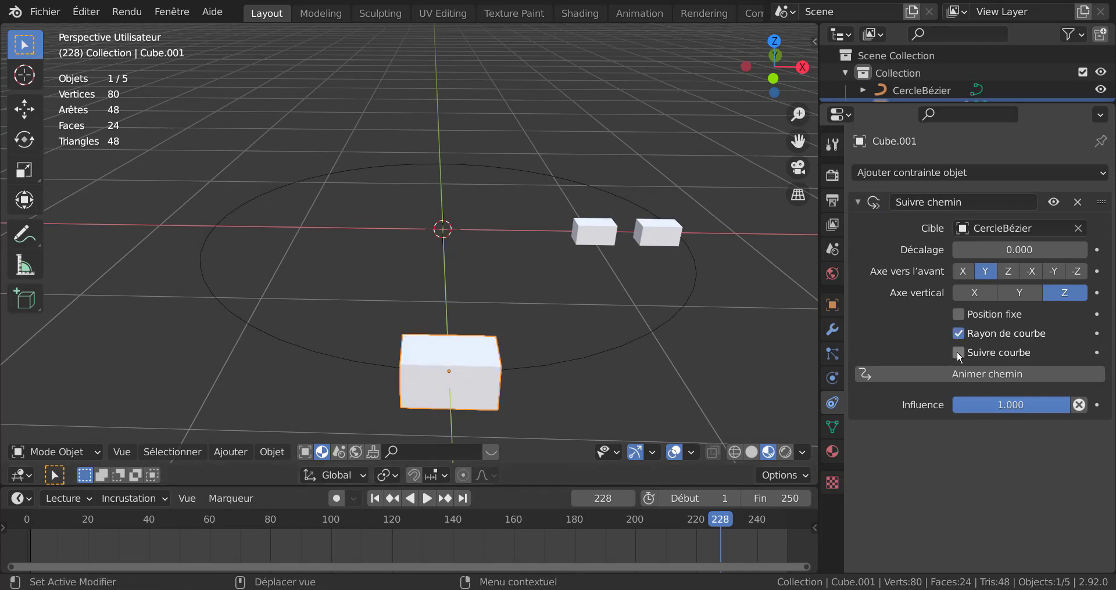
left_click(958, 353)
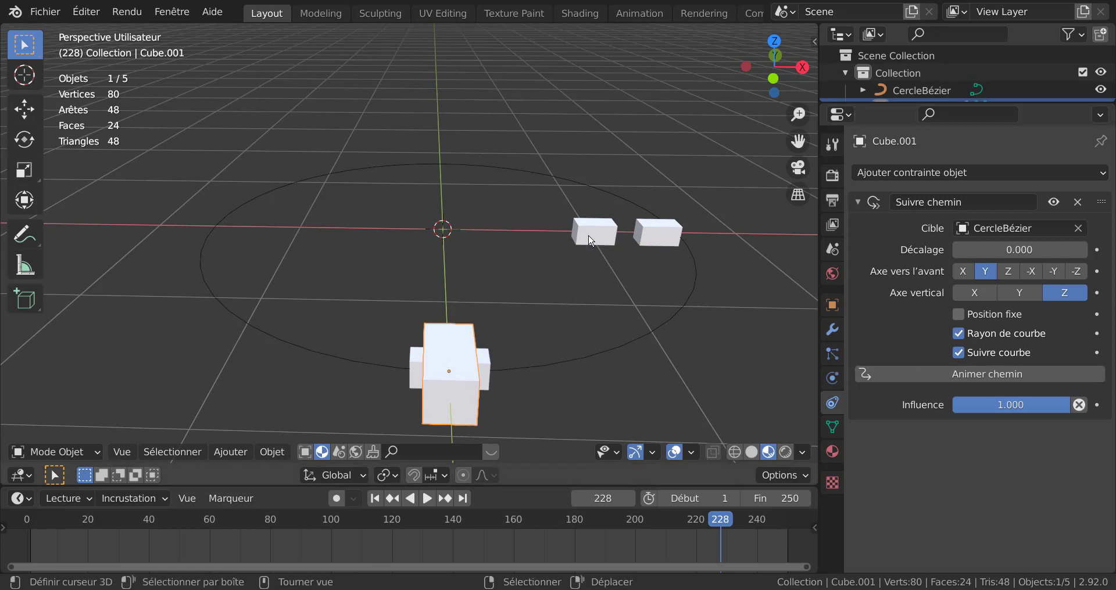
Undo the target and curve options of the small block's path constraint
key("ctrl+z")
key("ctrl+z")
key("ctrl+z")
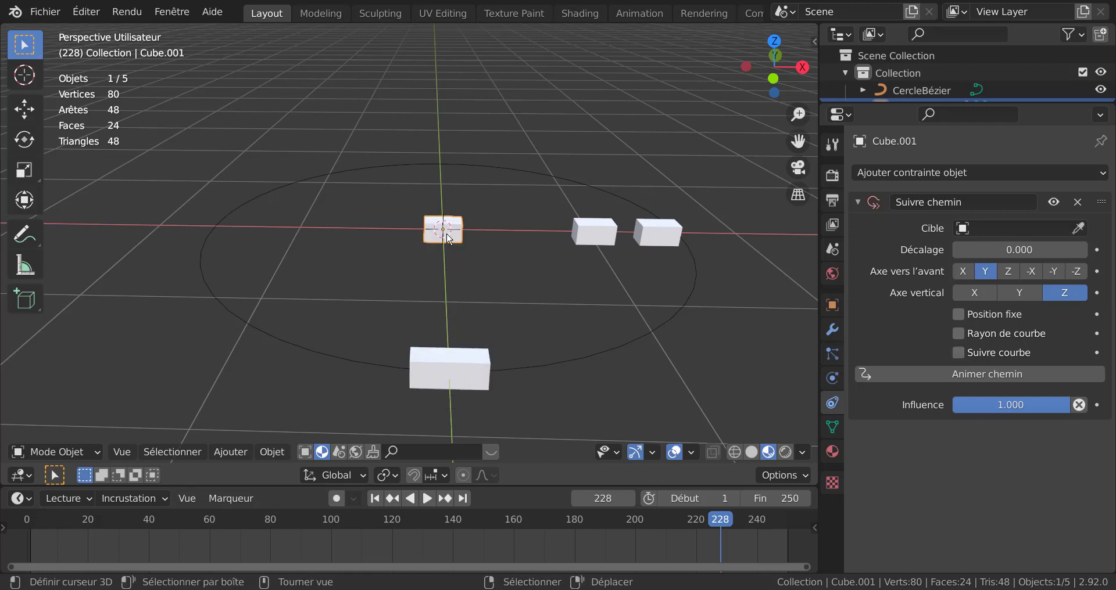
Apply rotation and scale (Rotation & taille) to each of the three small blocks
key("ctrl+a")
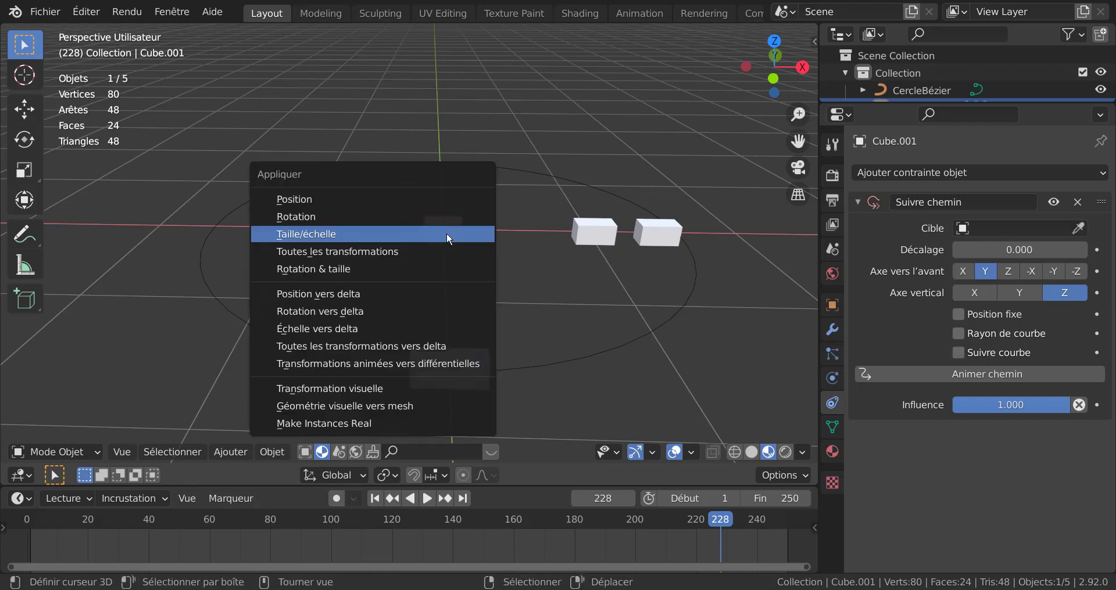
left_click(311, 268)
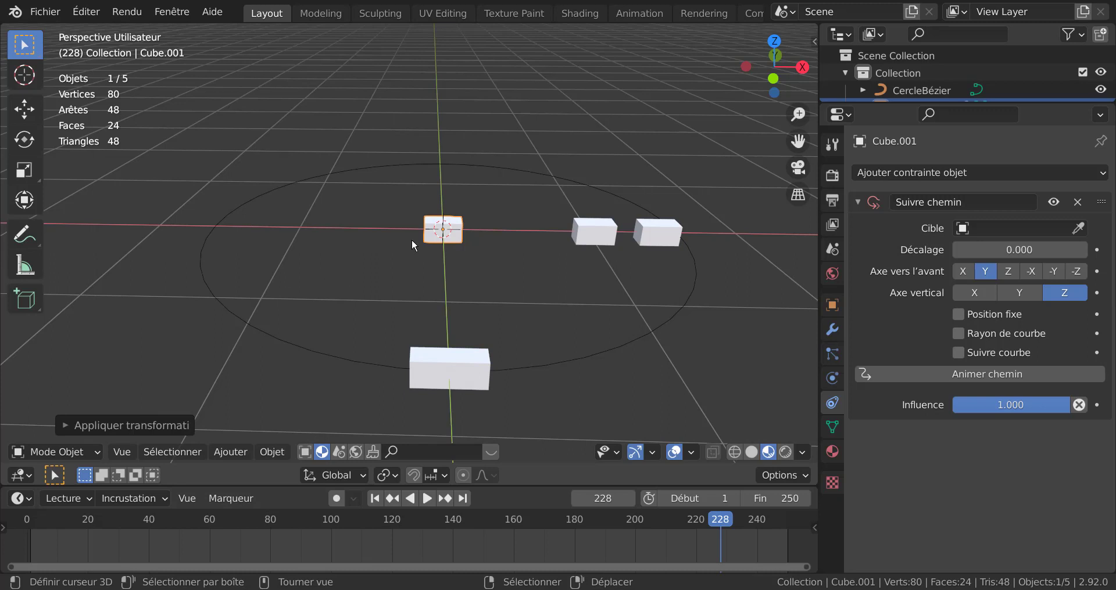
left_click(583, 236)
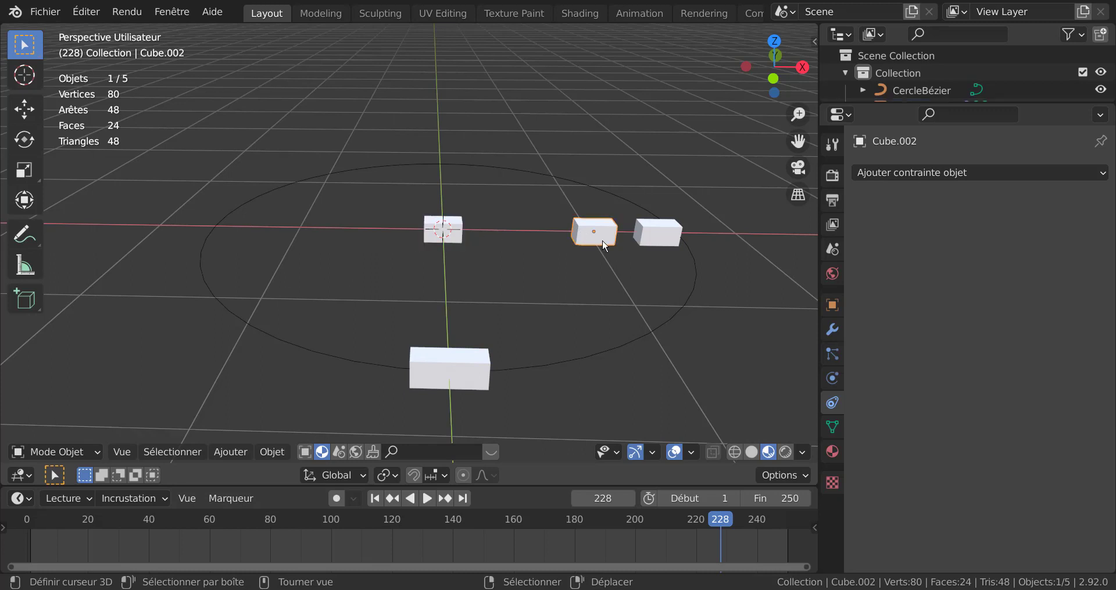
key("ctrl+a")
left_click(597, 242)
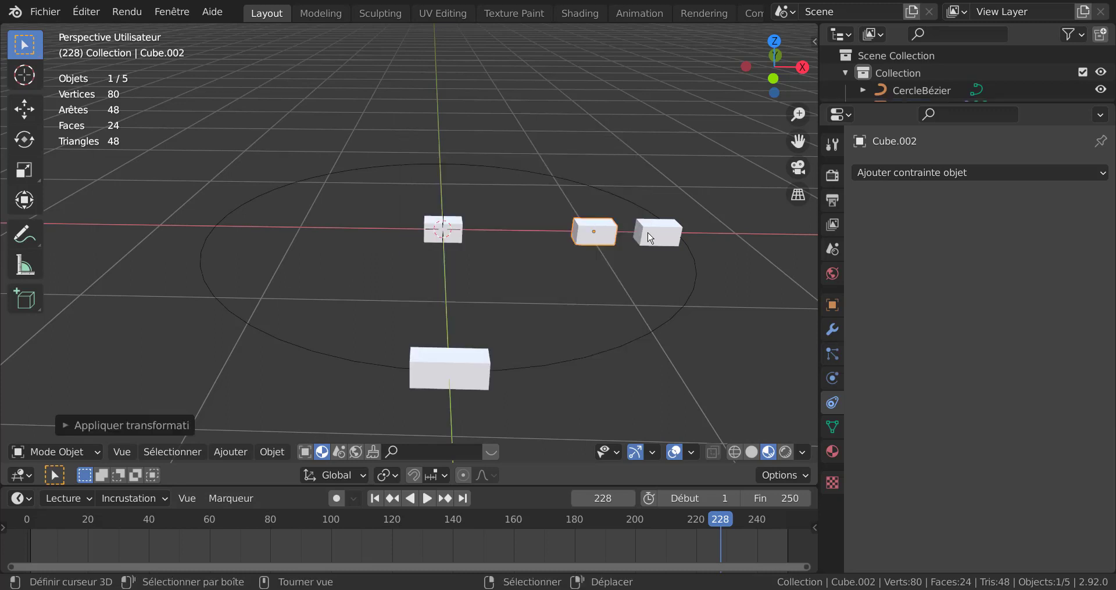
left_click(656, 238)
key("ctrl")
key("ctrl+a")
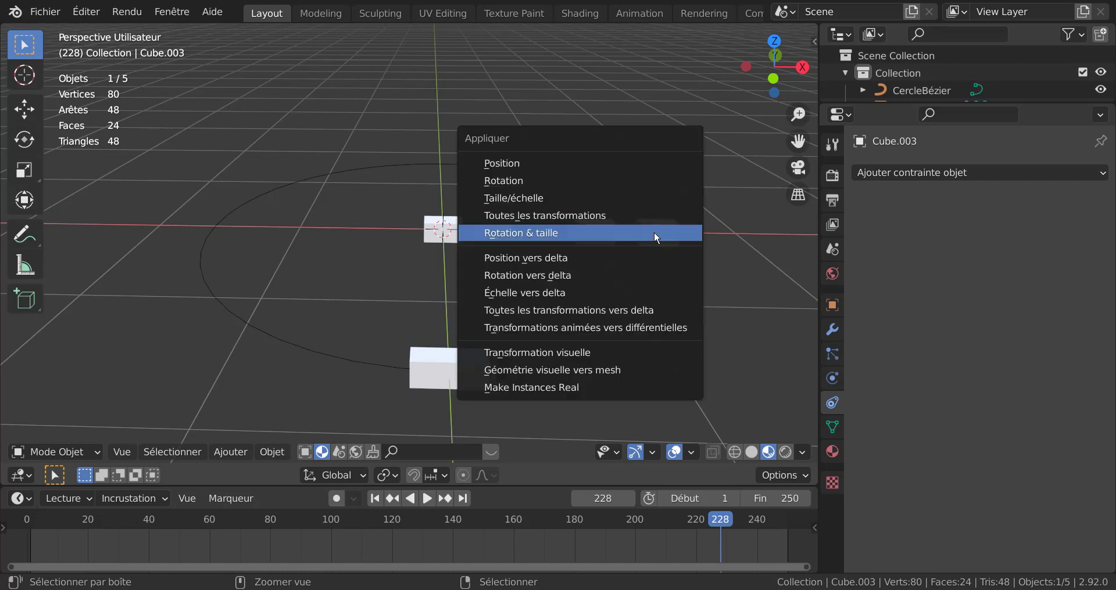
left_click(654, 233)
Set CercleBézier as the target of the path constraint on the small block at the origin, with a Décalage of 4.600
left_click(443, 234)
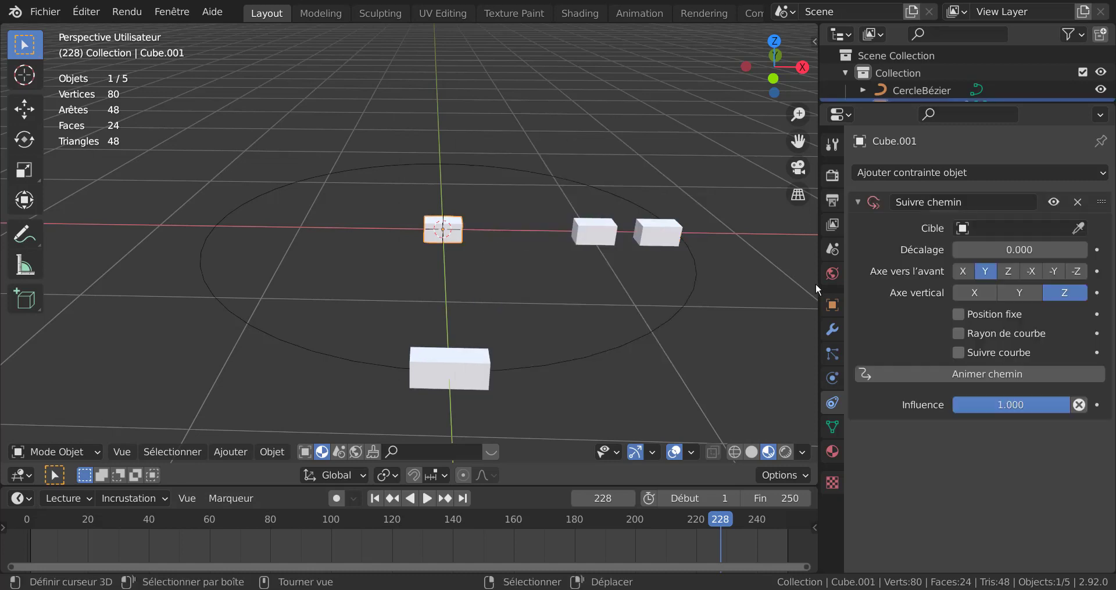
left_click(1005, 228)
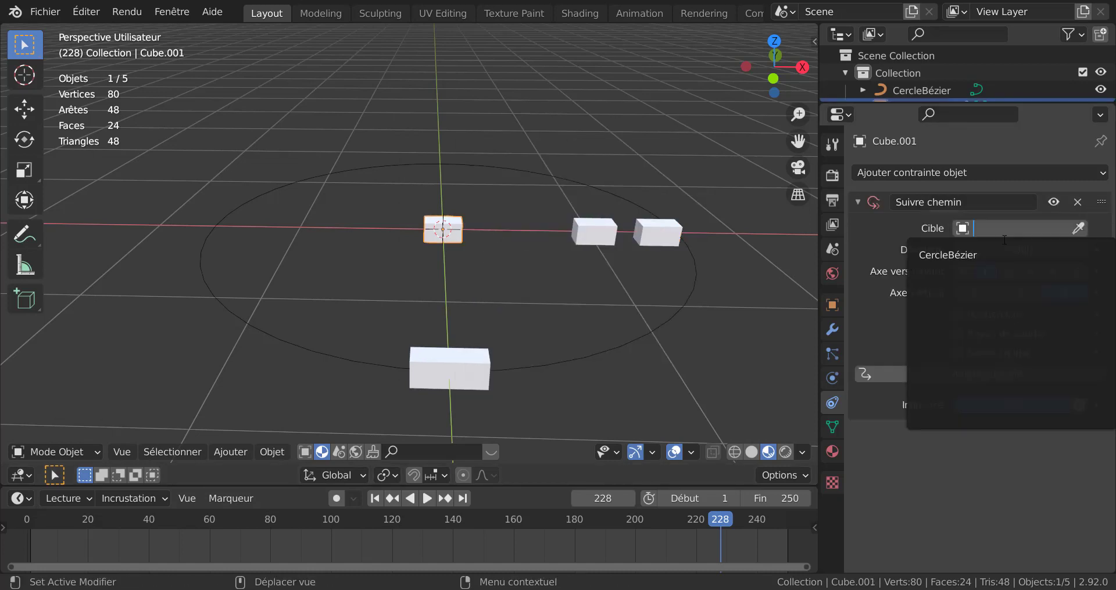
left_click(976, 254)
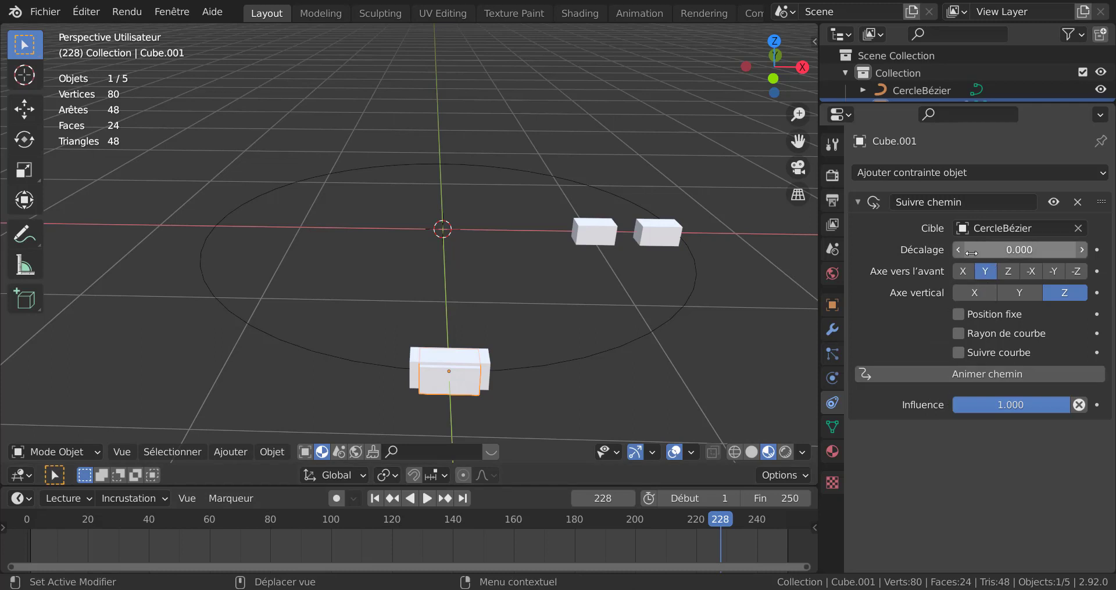
left_click_drag(1004, 252, 1051, 252)
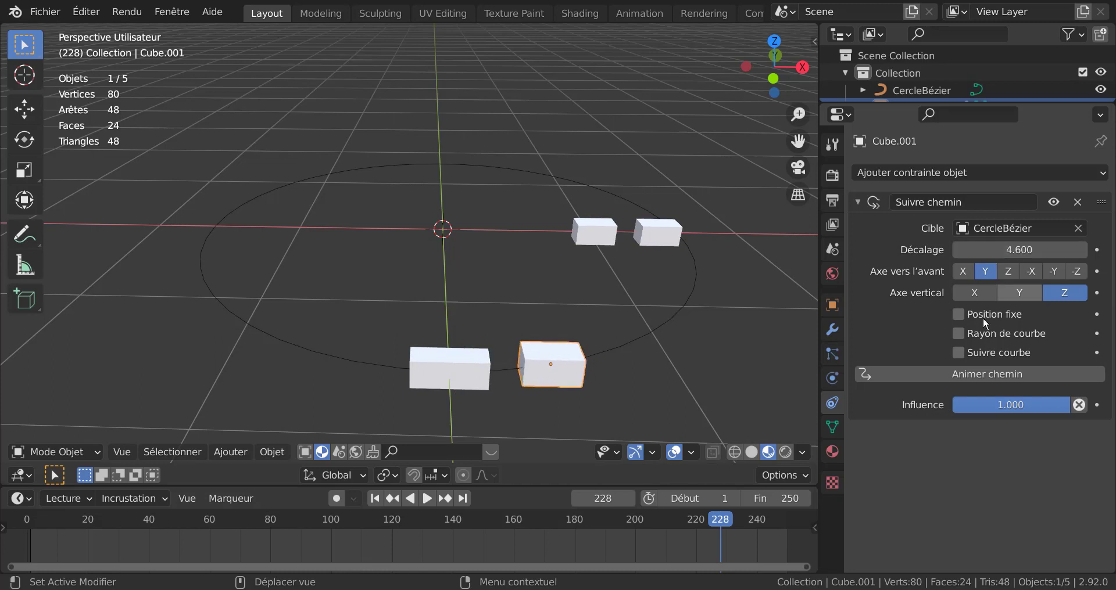
Enable Suivre courbe in the small block's path constraint and leave Rayon de courbe disabled
left_click(958, 334)
left_click(958, 353)
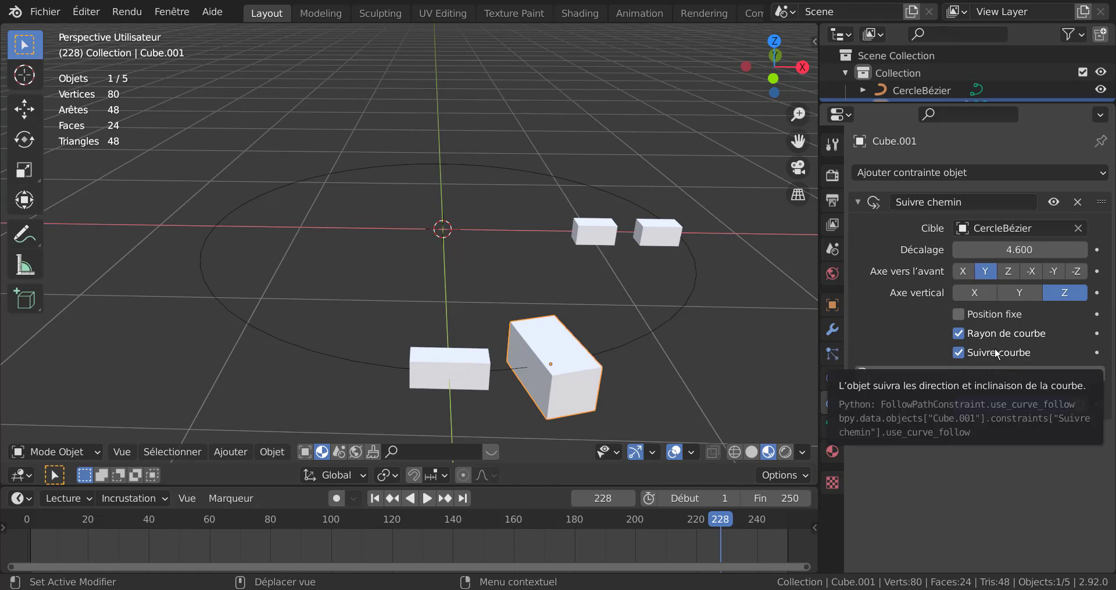
left_click(958, 335)
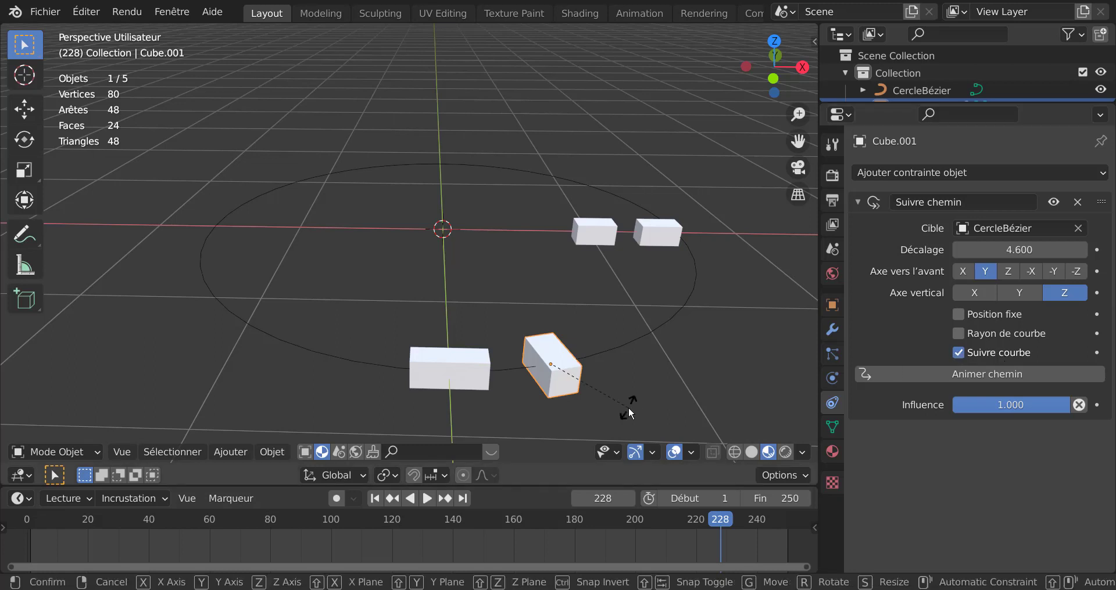
Rotate the small block on the circle about 80° around the global Z axis, roughly in line with the curve
key("r")
key("z")
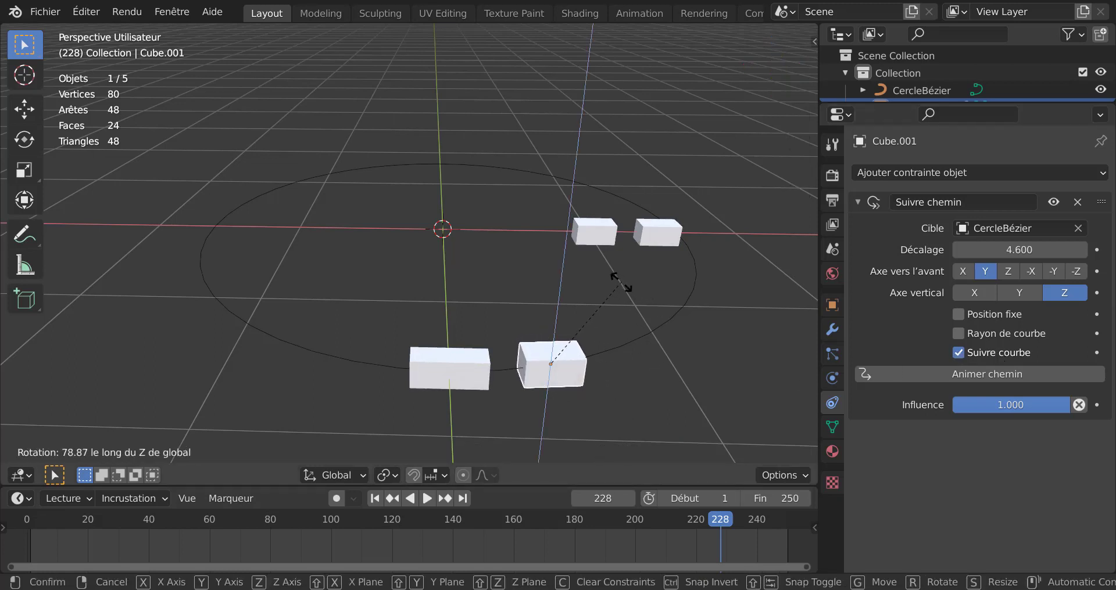
left_click(616, 282)
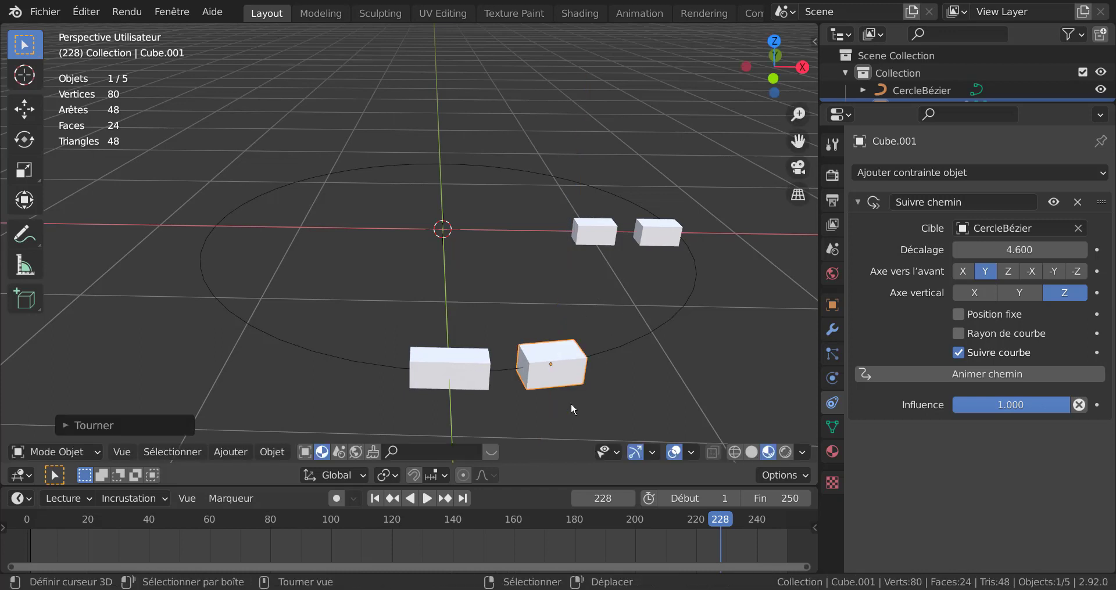
Play the animation briefly to check the motion of the two blocks on the circle
left_click(427, 499)
left_click(427, 498)
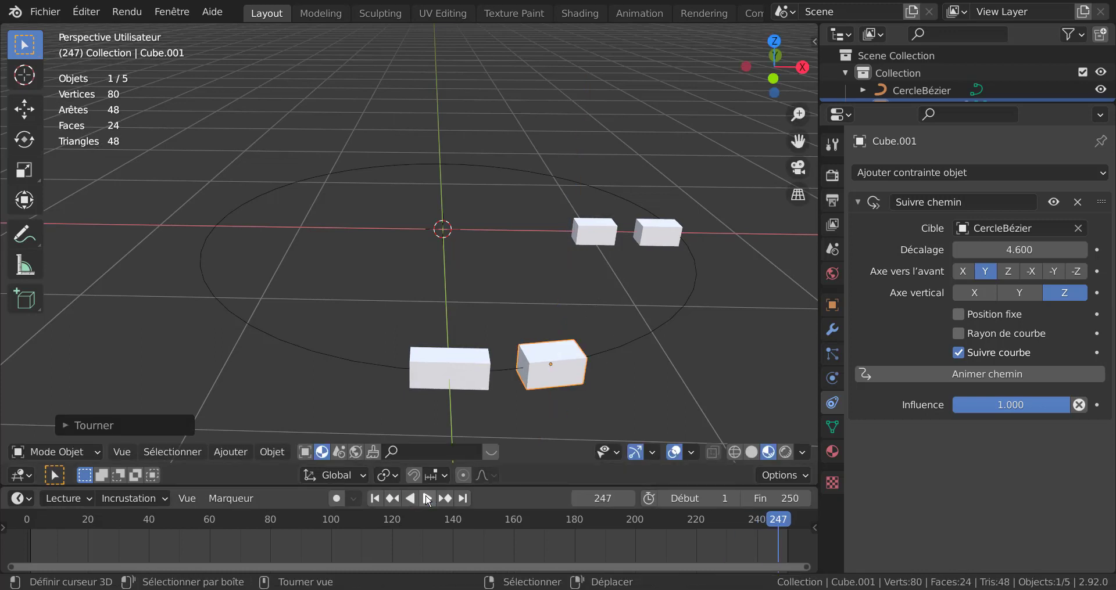
left_click(427, 499)
left_click(427, 498)
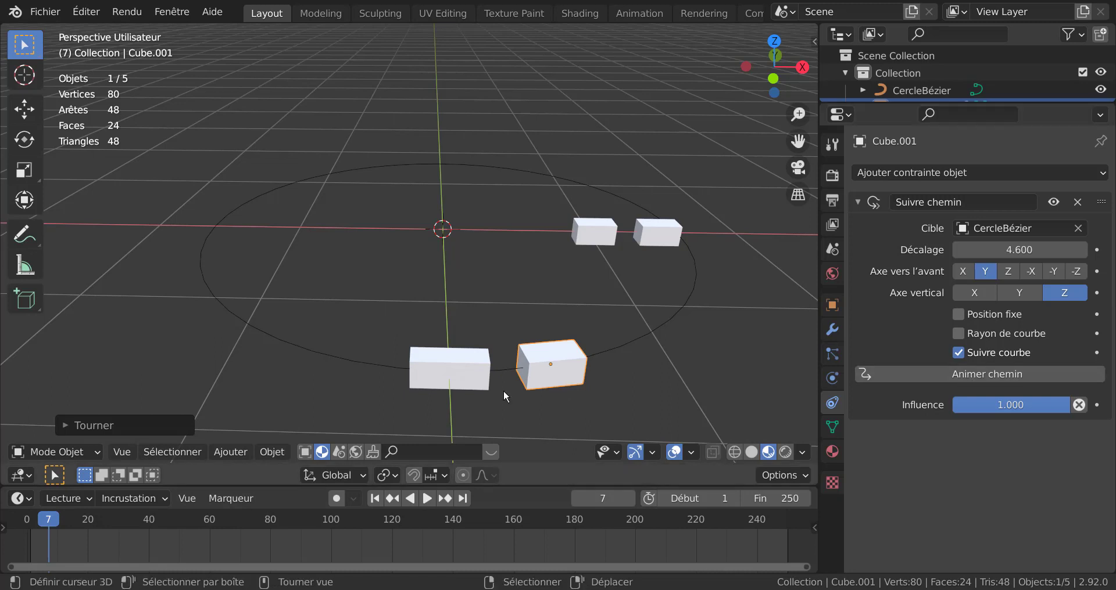
Animate the small block's path with Animer chemin and play the animation up to frame 109
left_click(979, 374)
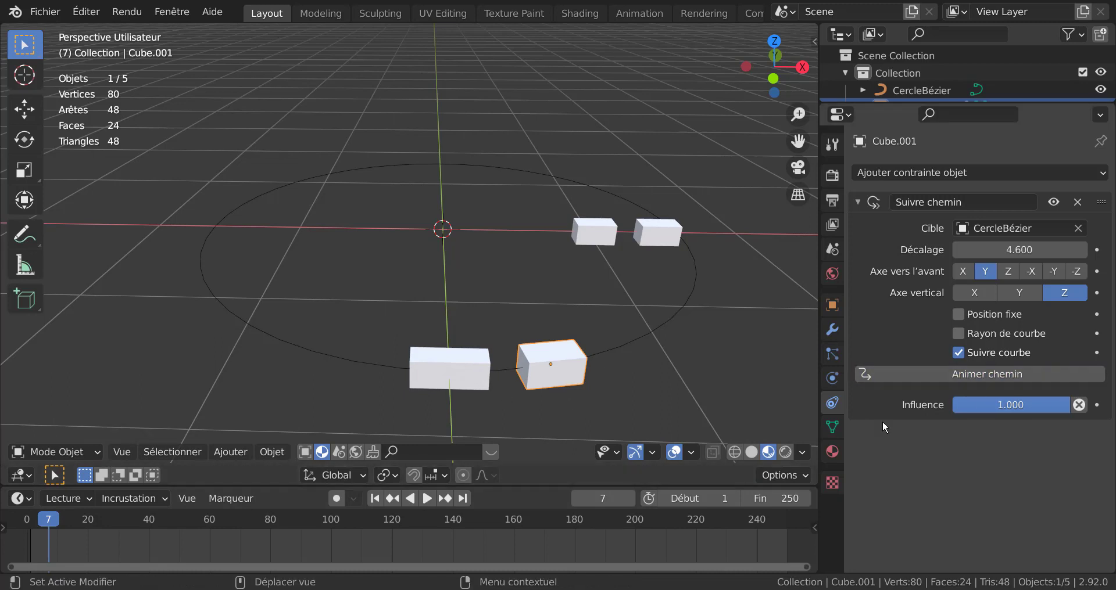
left_click(427, 499)
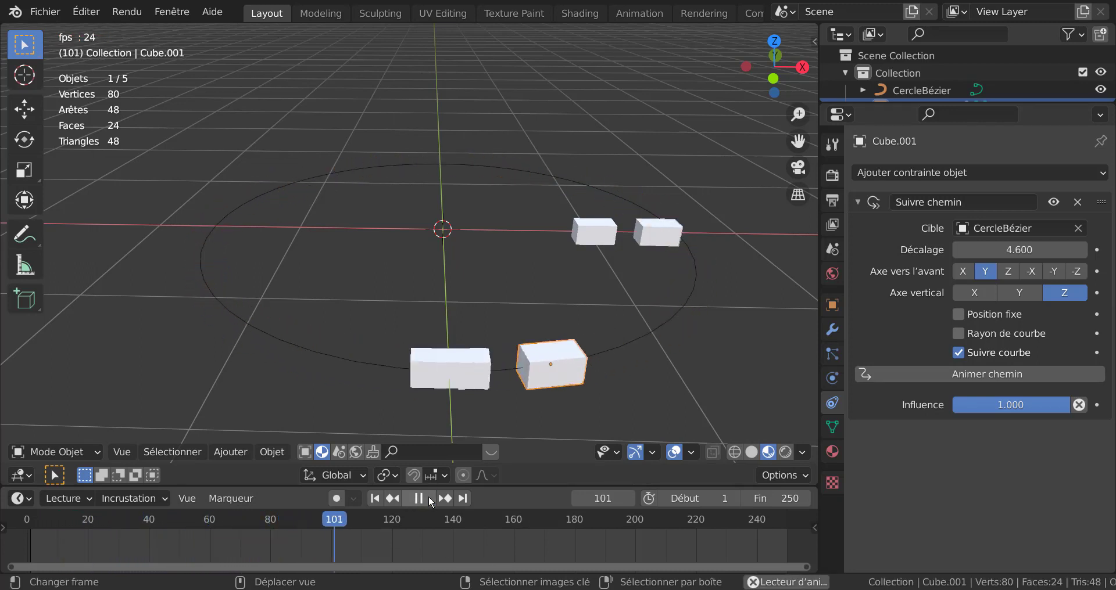
left_click(427, 499)
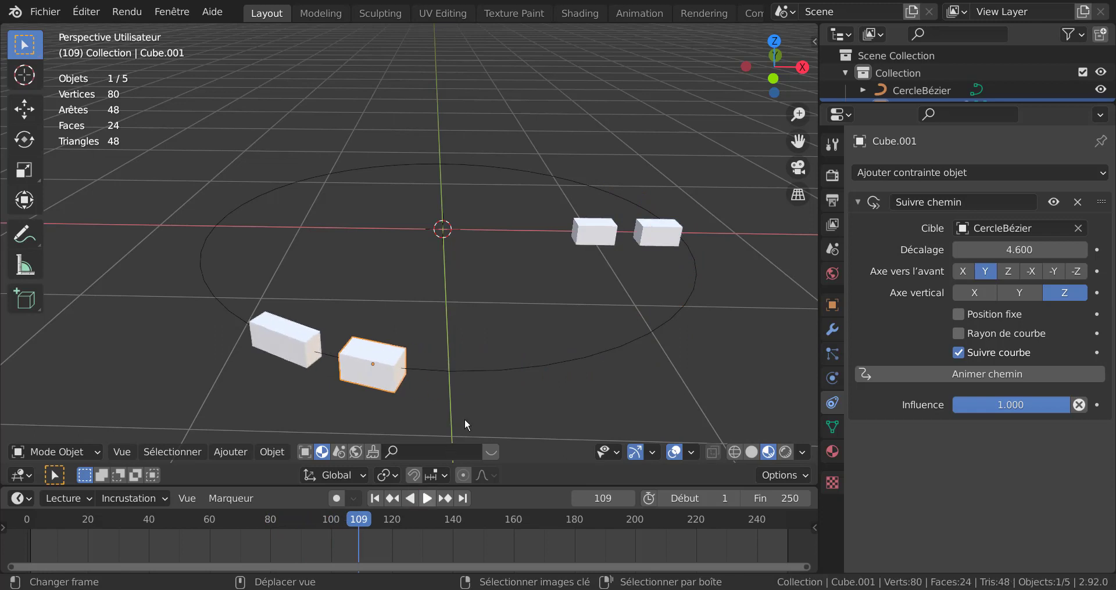
Snap the nearer remaining small block to the 3D cursor and add a Suivre chemin (Follow Path) constraint to it
left_click(593, 232)
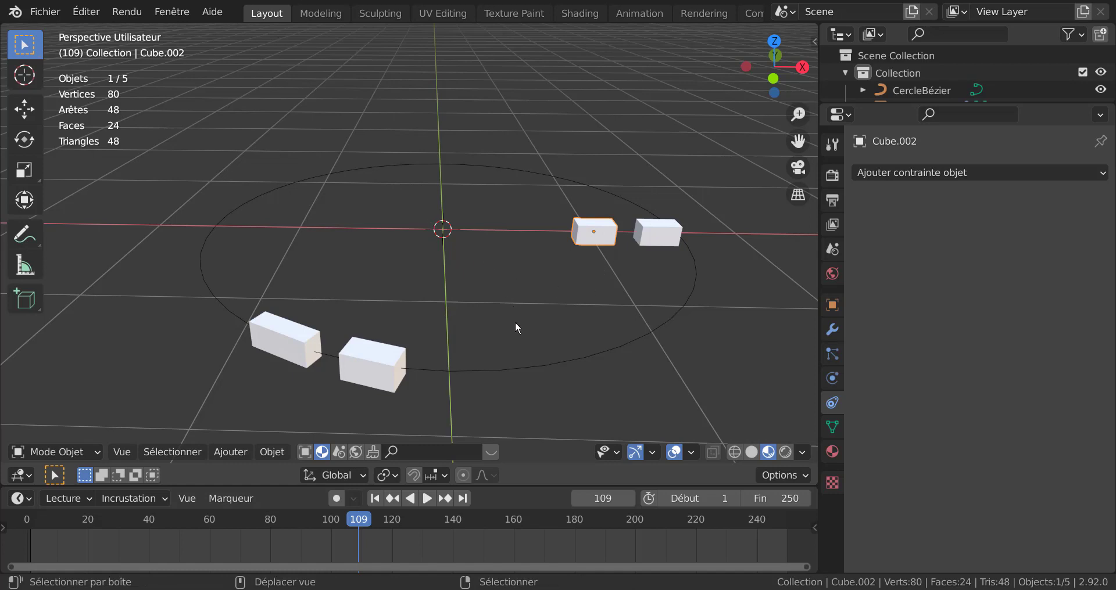
key("shift+s")
left_click(503, 226)
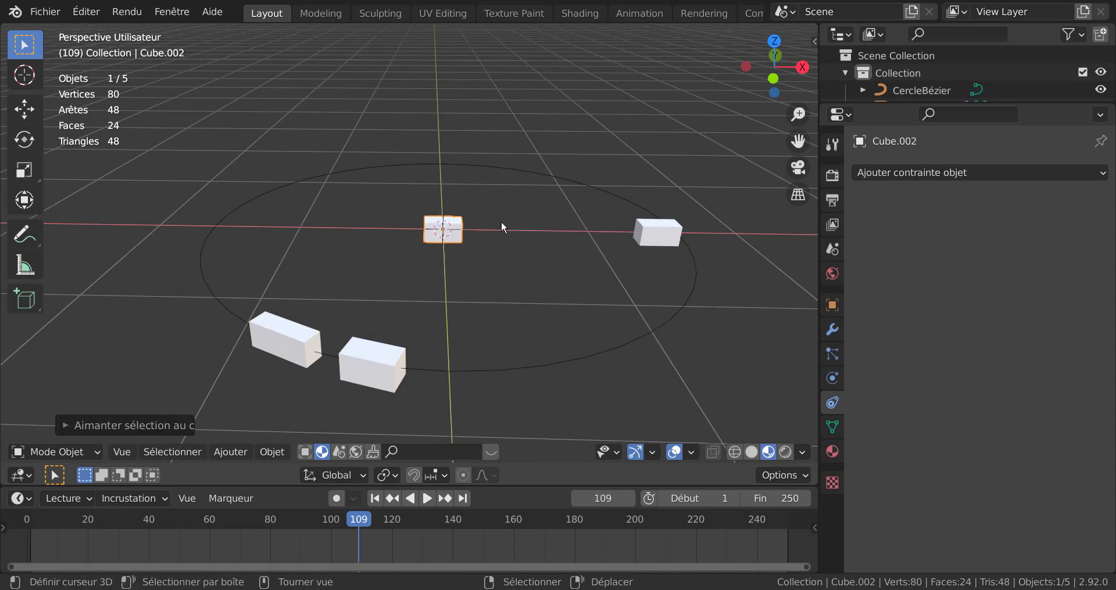
left_click(958, 172)
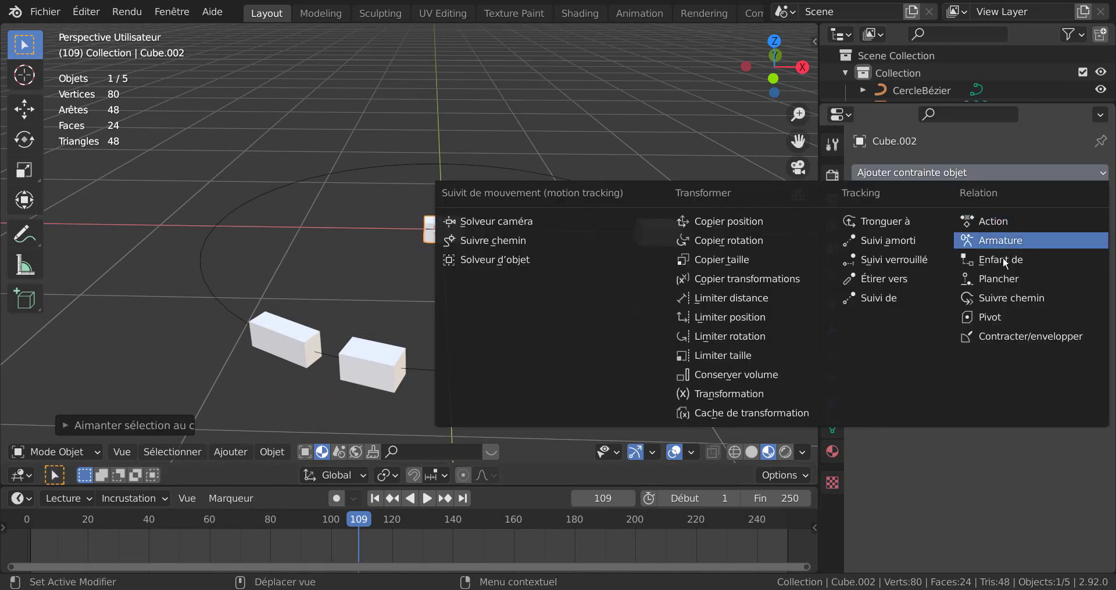
left_click(1001, 298)
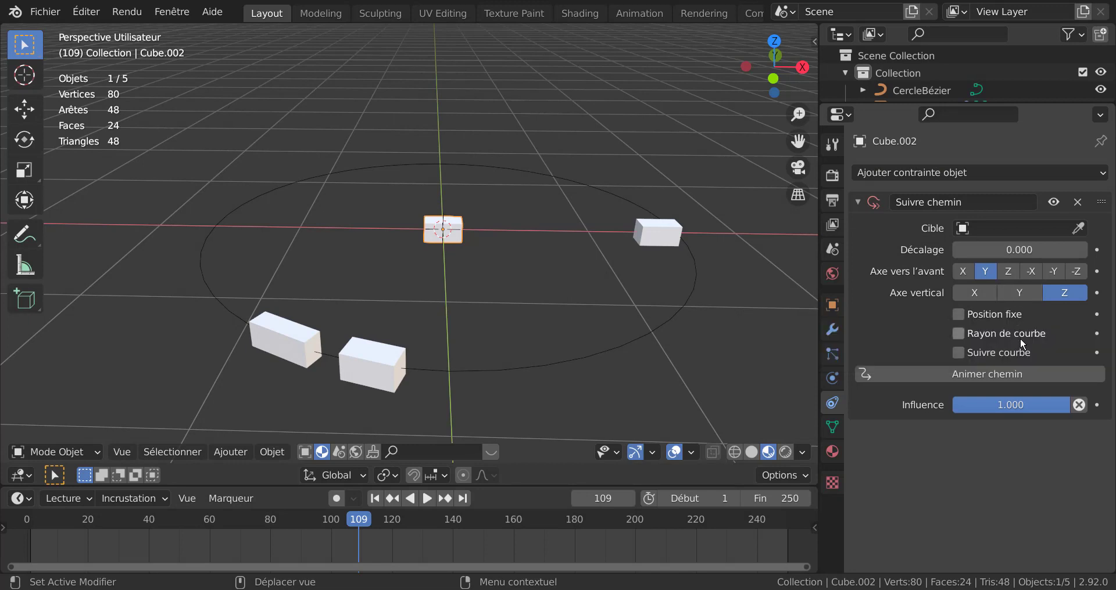
Return to frame 0, enable Suivre courbe in the block's Suivre chemin constraint and set CercleBézier as its target
left_click_drag(354, 526, 24, 516)
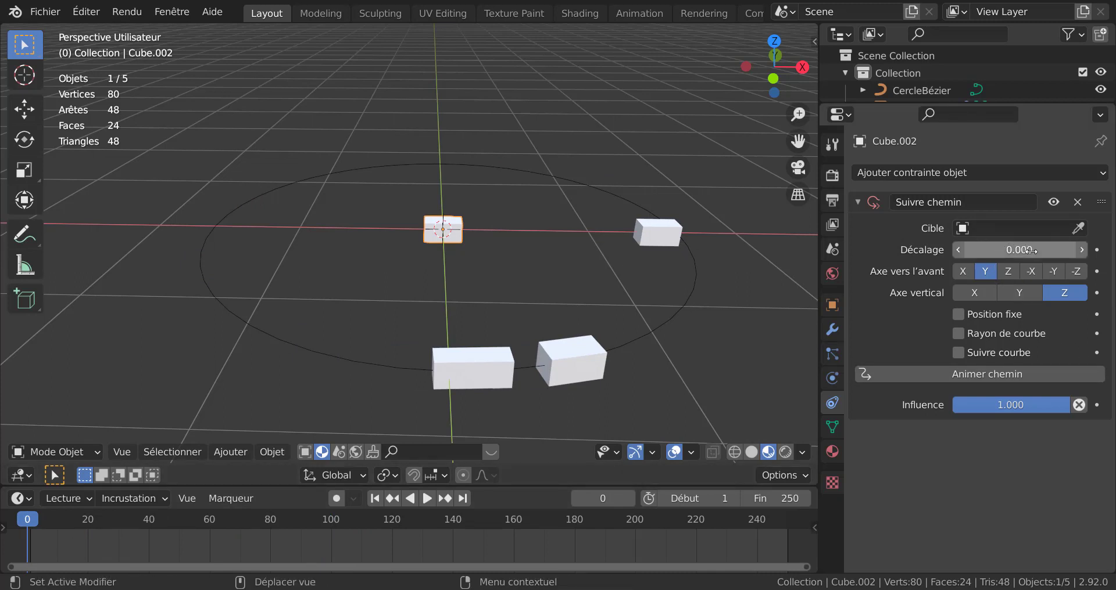
left_click(958, 352)
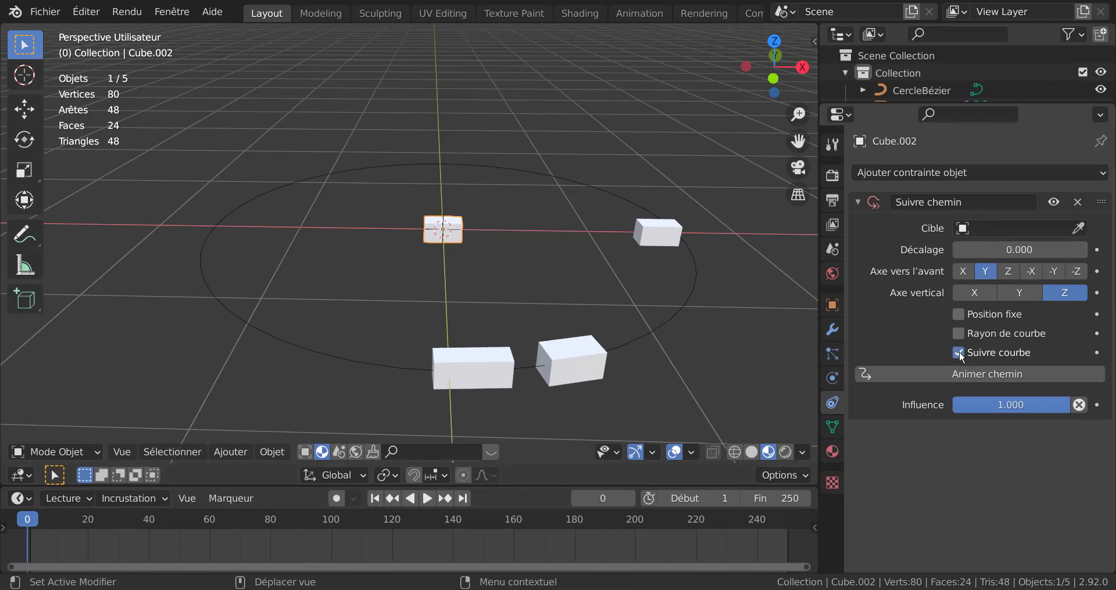
left_click(1017, 229)
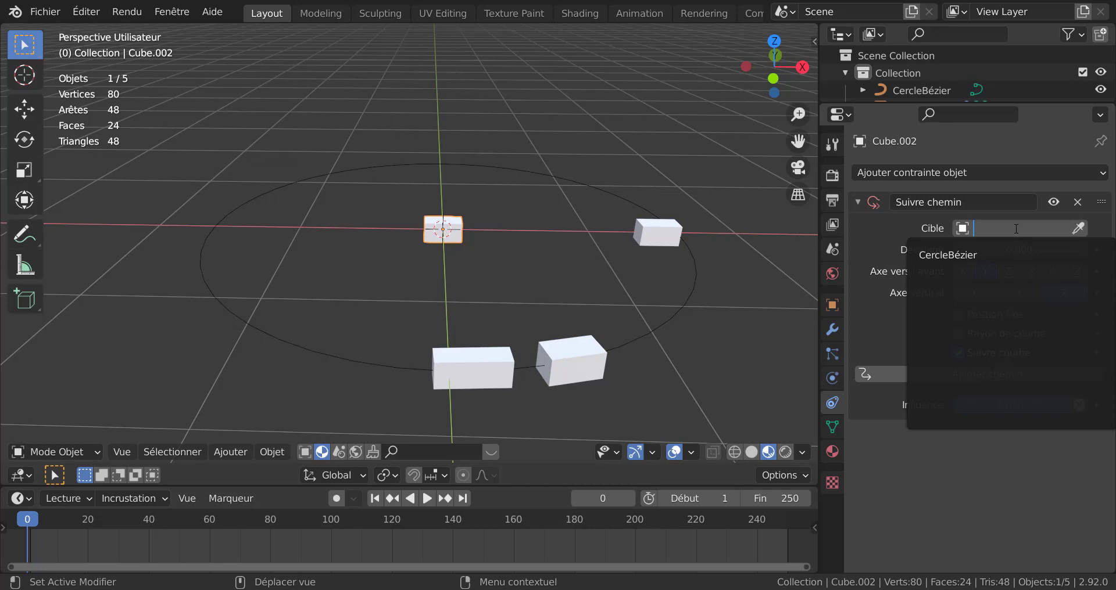
left_click(996, 254)
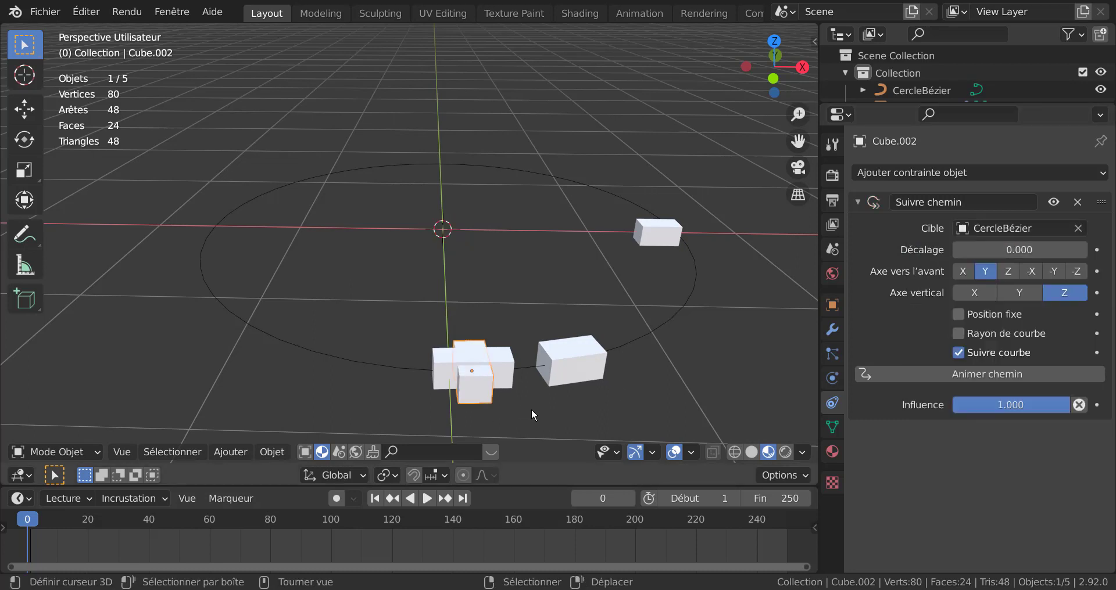
Rotate the block 90° around the global Z axis and set its constraint's Décalage to 8.300, behind the previous wagon
key("r")
key("z")
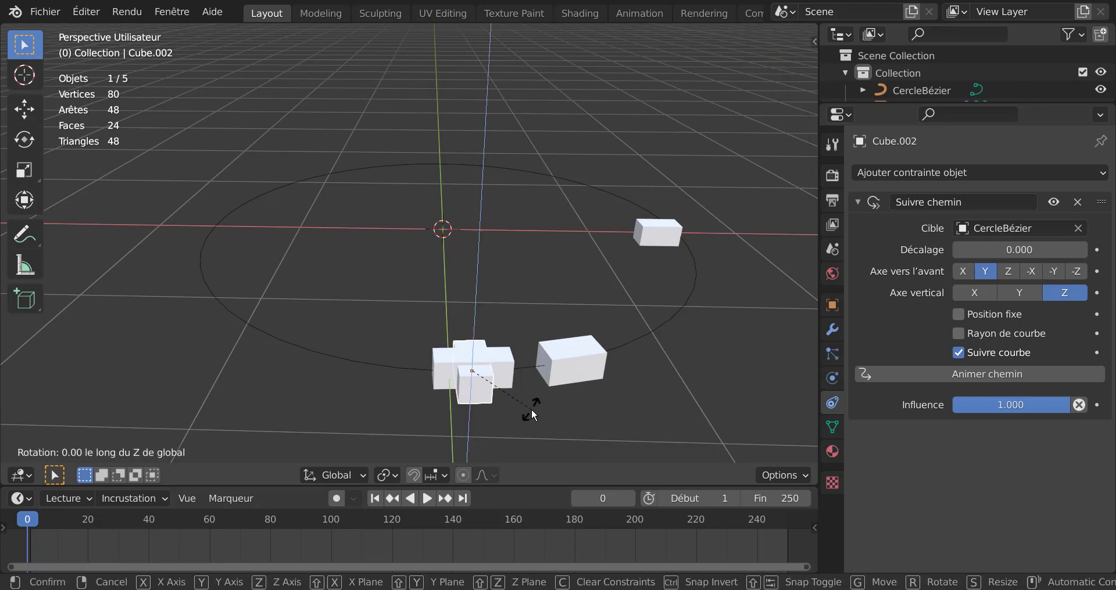
type("90")
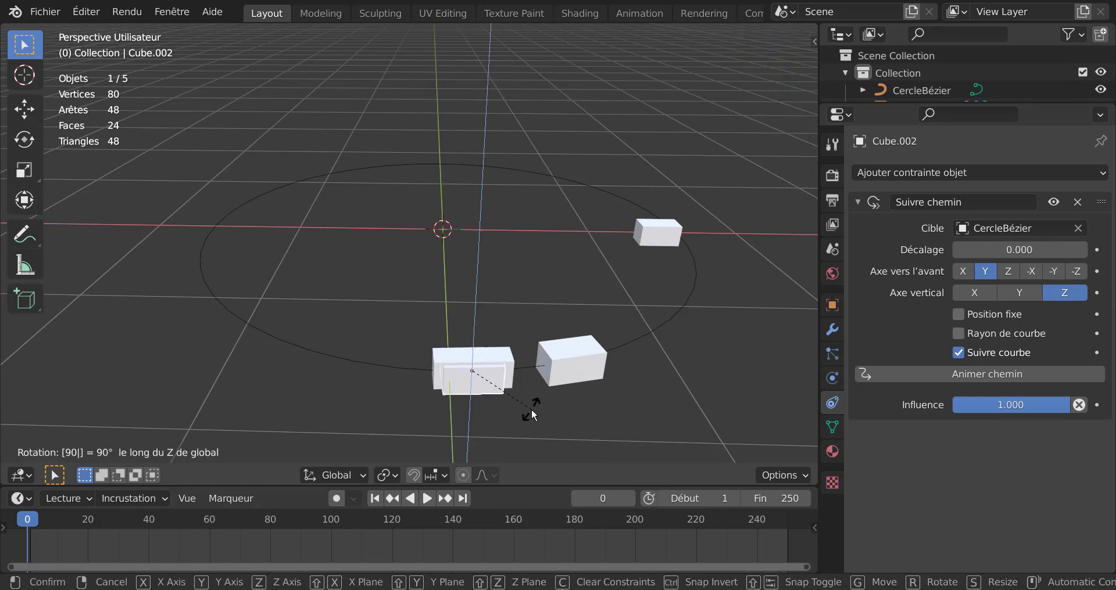
key("Return")
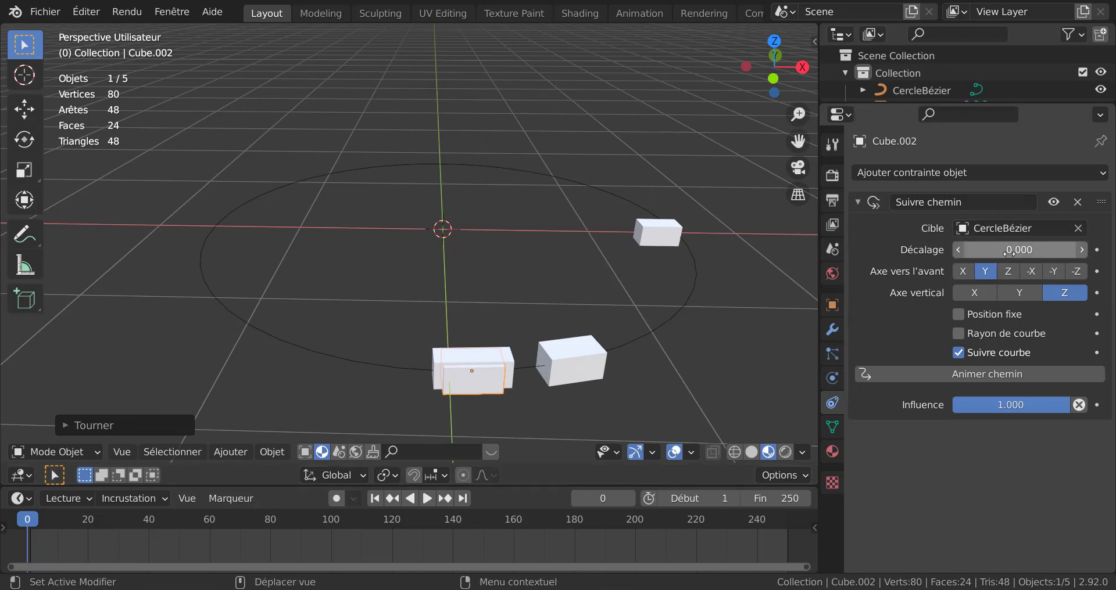
mouse_move(1019, 249)
left_mouse_down()
mouse_move(1052, 250)
mouse_move(1011, 250)
left_mouse_up()
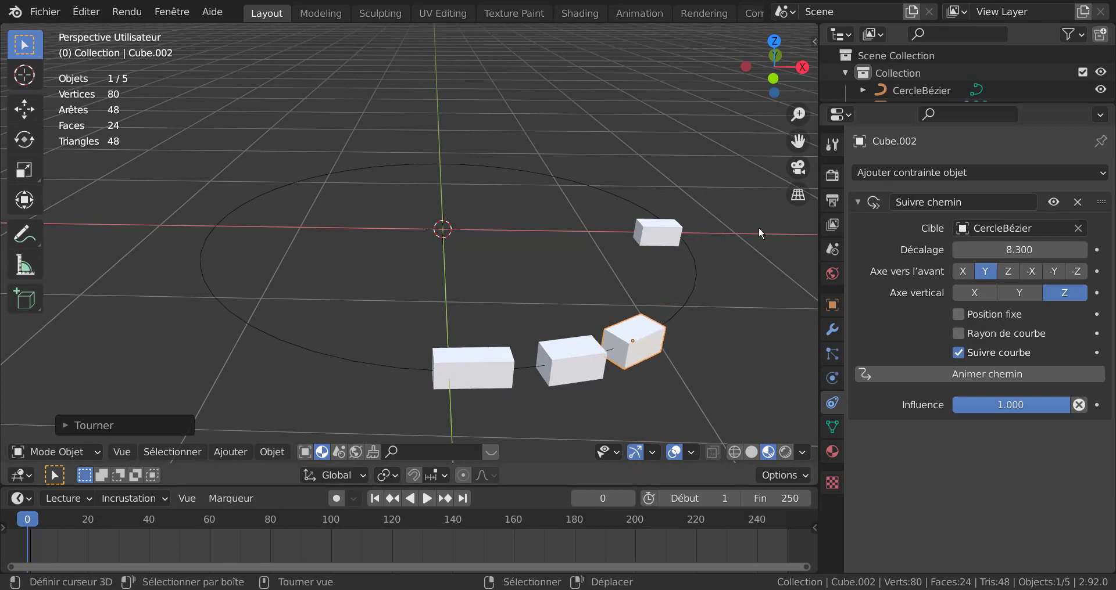
Snap the last small block to the 3D cursor and give it a Suivre chemin constraint with Suivre courbe enabled, targeting CercleBézier
left_click(646, 237)
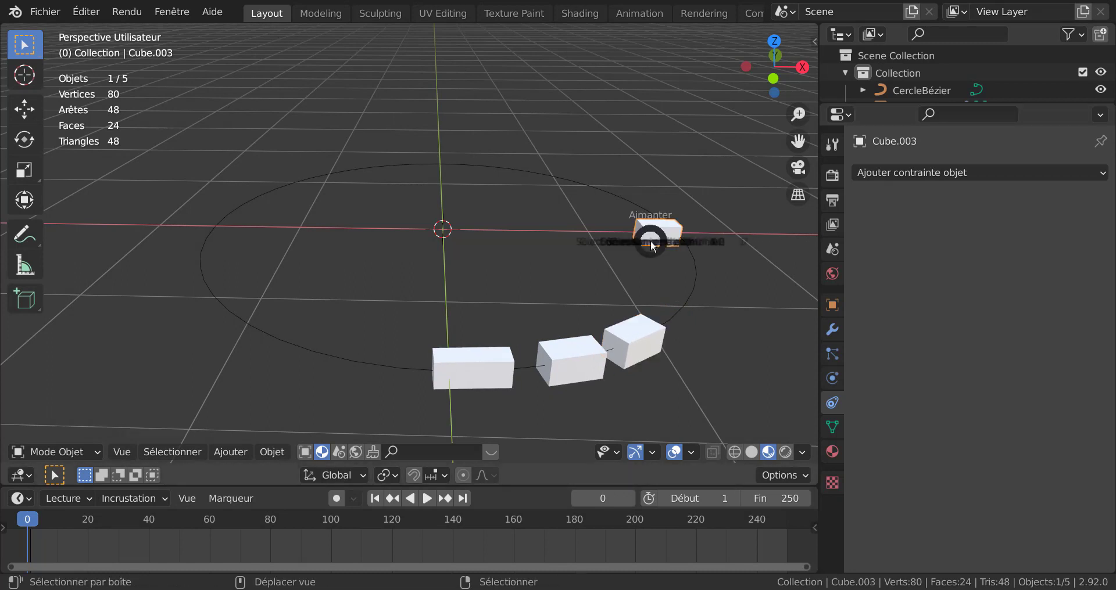
left_click(644, 141)
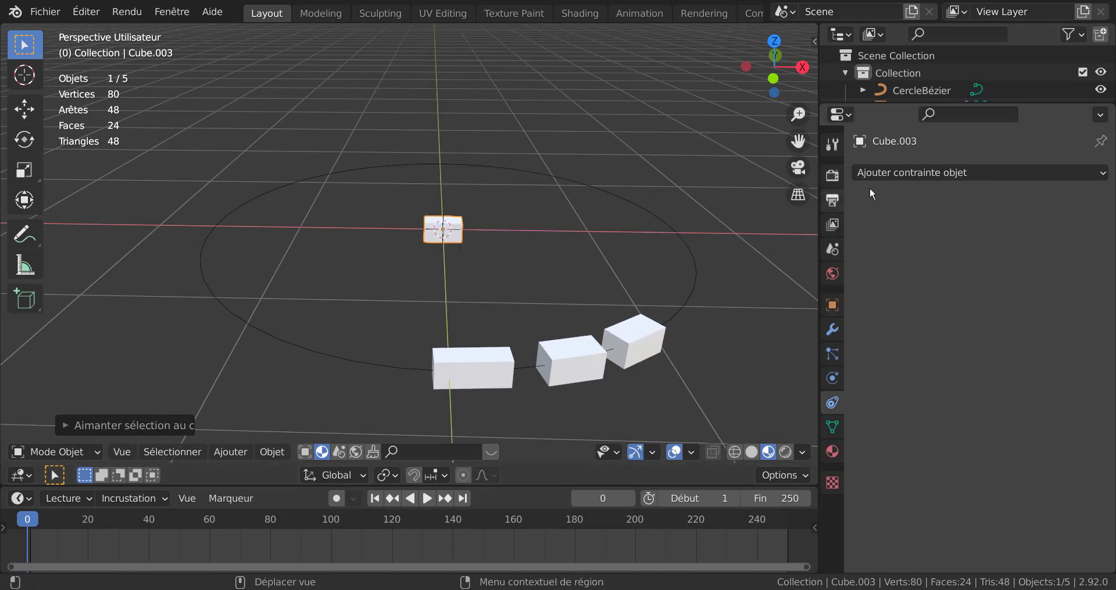
left_click(926, 172)
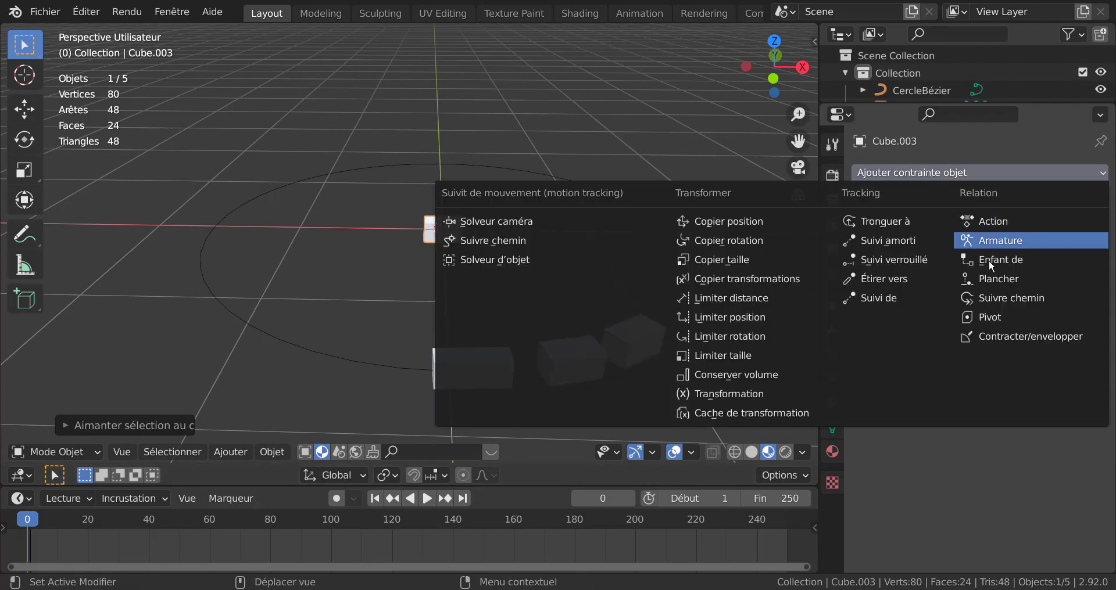
left_click(996, 298)
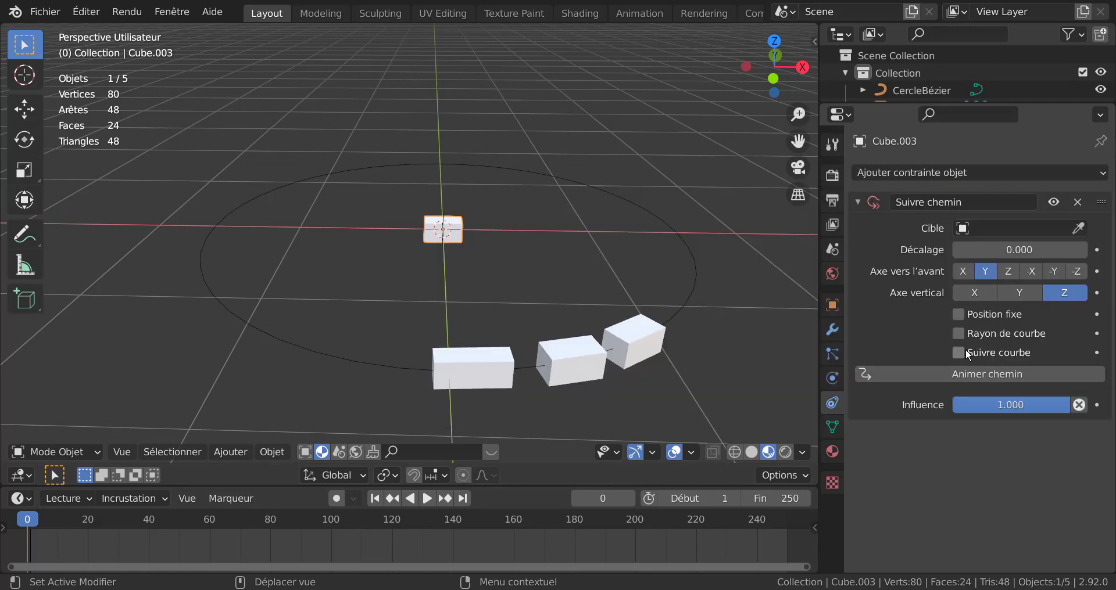
left_click(988, 227)
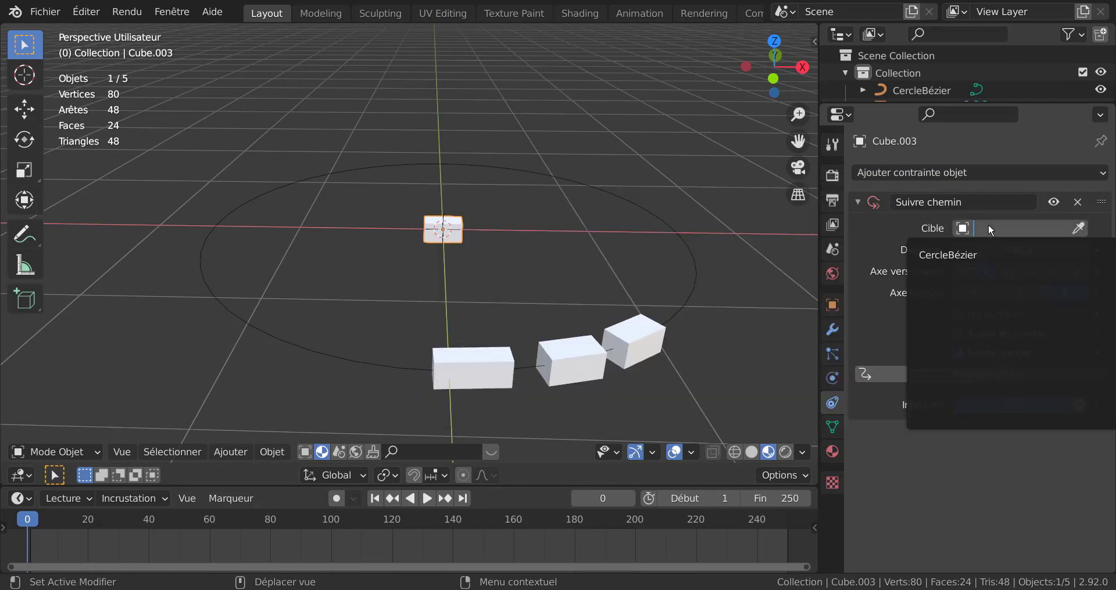
left_click(953, 254)
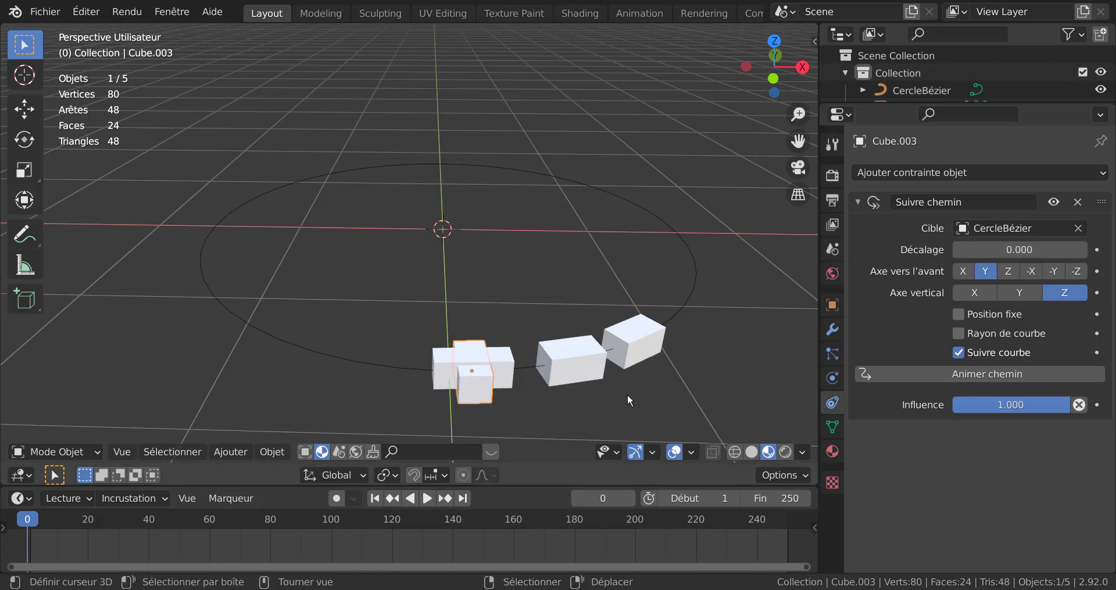
Rotate the last block 90° around the global Z axis and set its constraint's Décalage to 12.500, at the train's end
type("rz")
type("90")
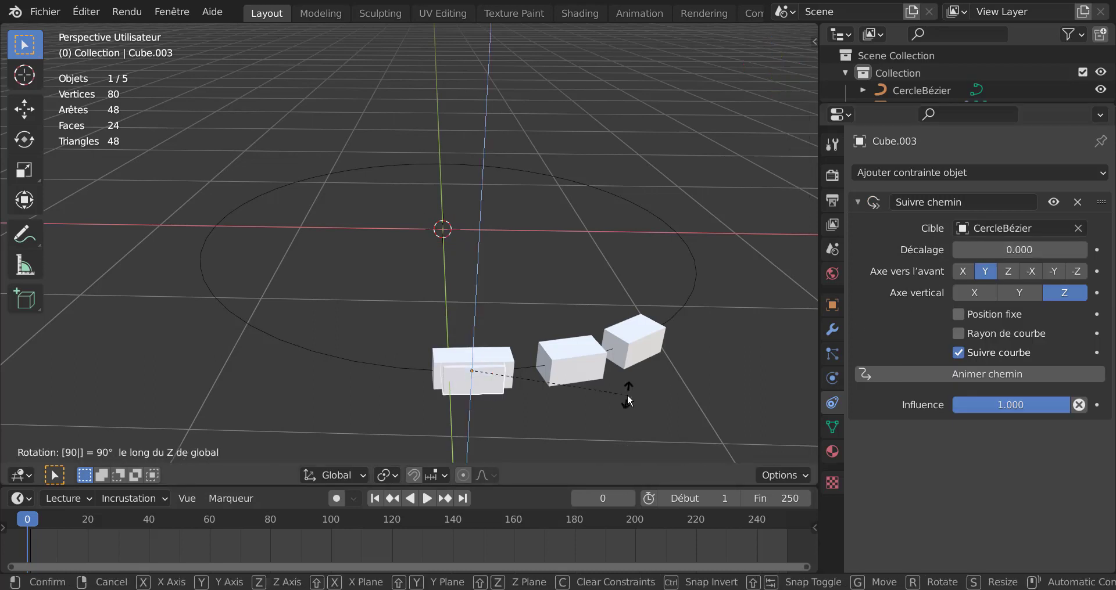
key("Return")
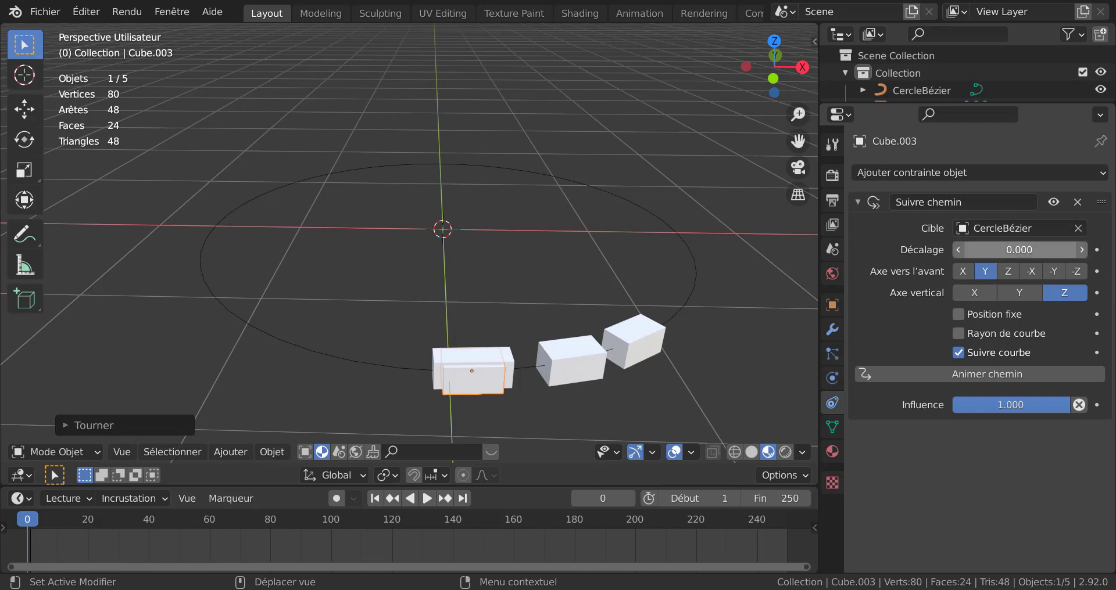
left_click_drag(1019, 250, 1046, 250)
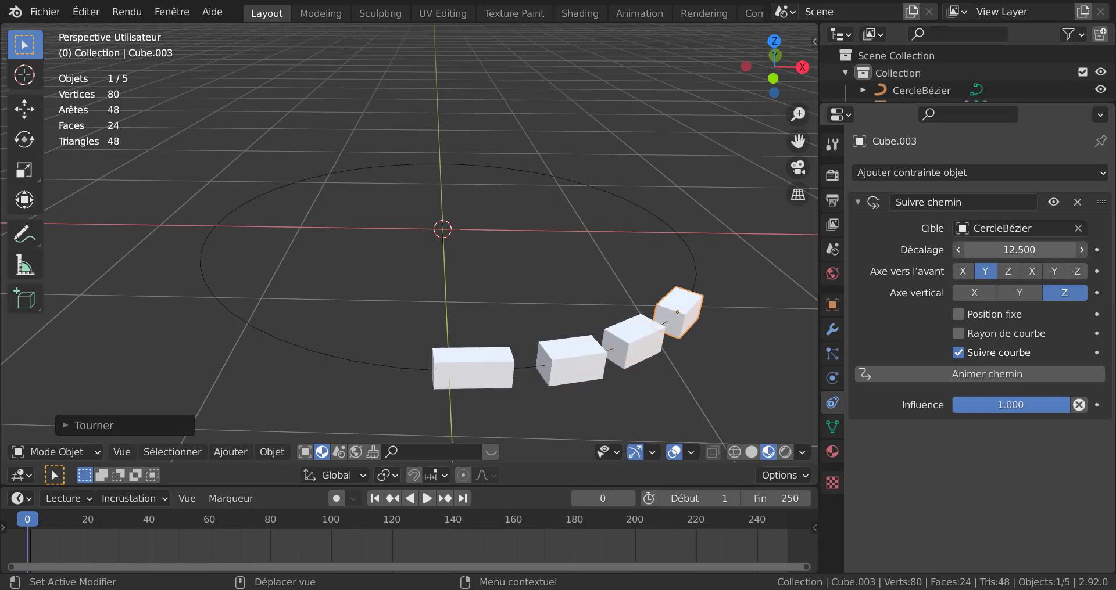
Play the animation and, in Edit Mode, move the Bézier circle's nearest control point outward, away from the centre
left_click(426, 498)
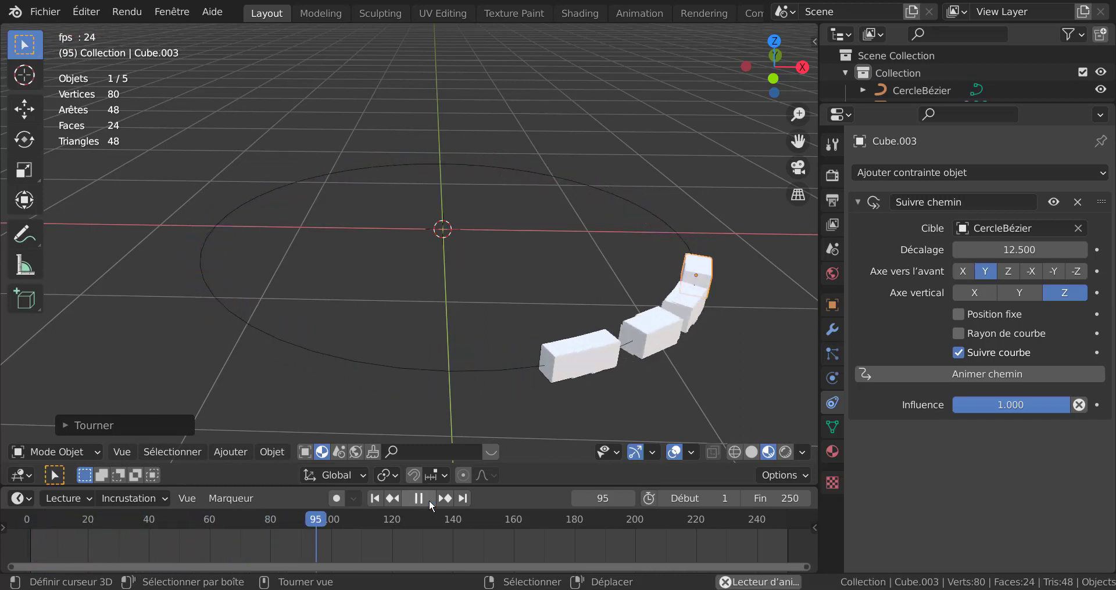
left_click(549, 364)
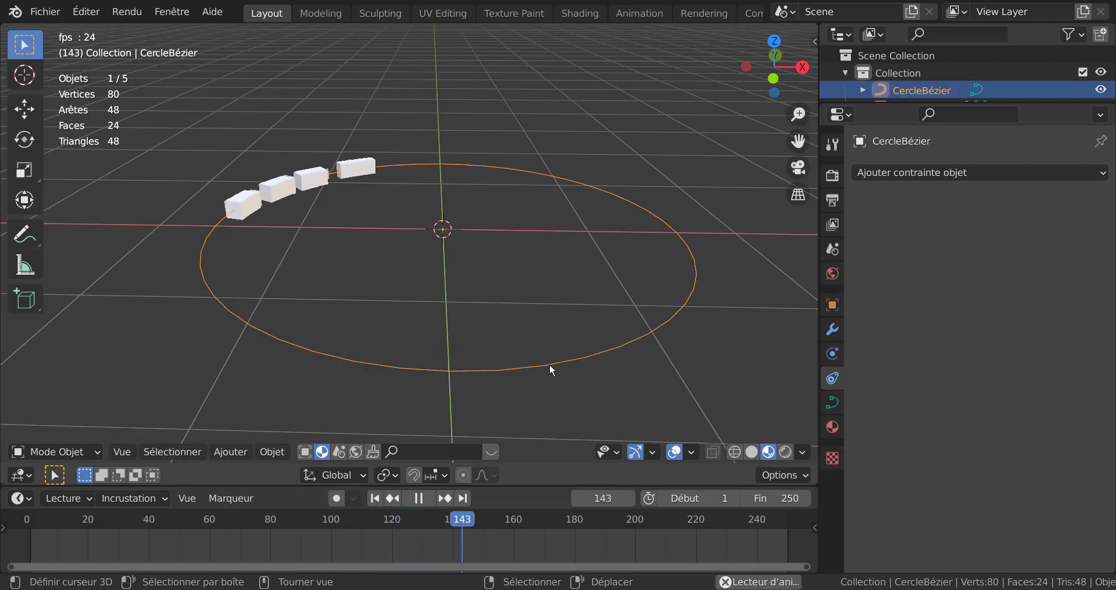
key("Tab")
left_click(456, 386)
key("g")
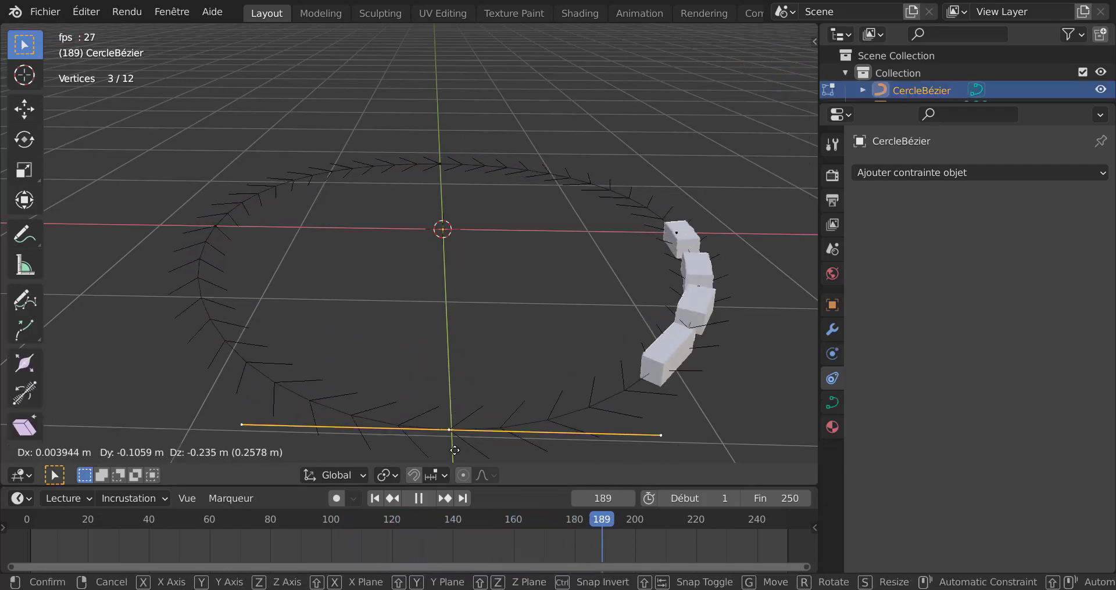
left_click(454, 29)
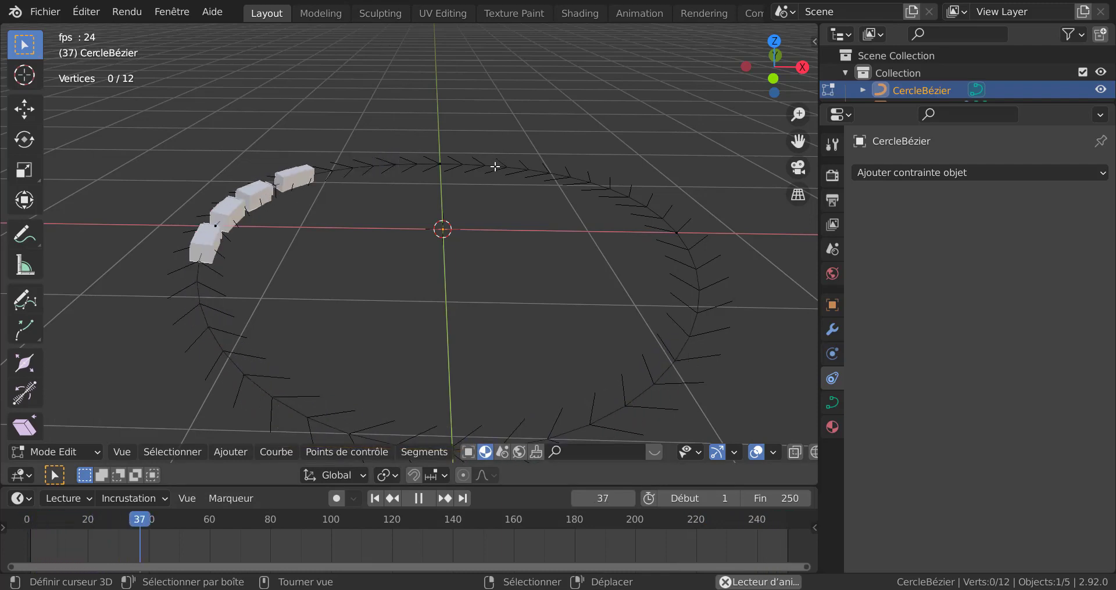
Move the curve's farthest control point across to the positive X side to form a tight bend, and return to Object Mode
key("Tab")
key("Tab")
left_click(455, 164)
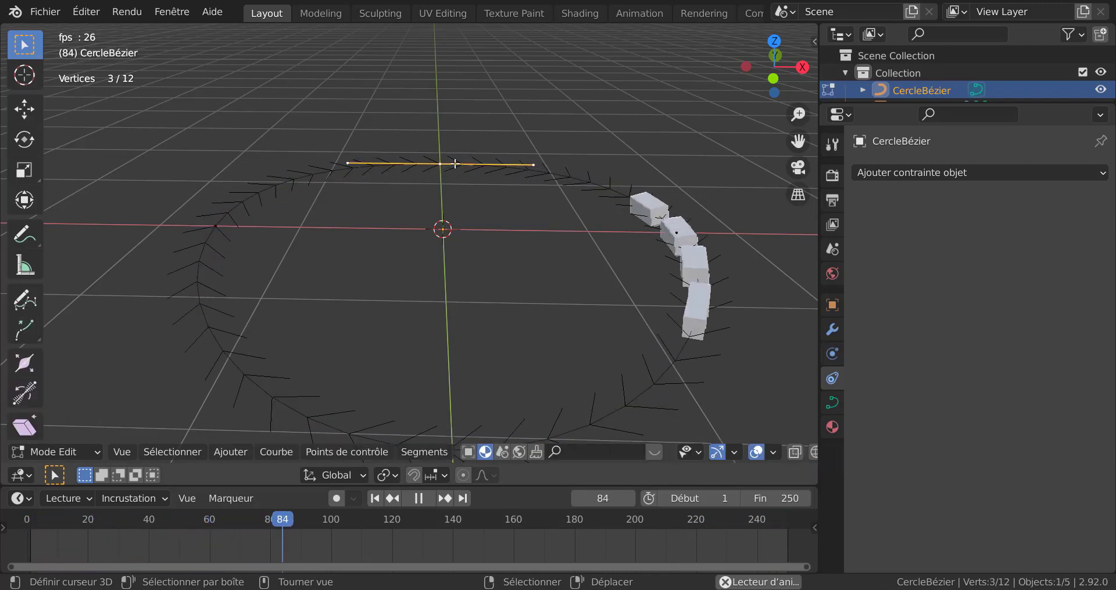
key("g")
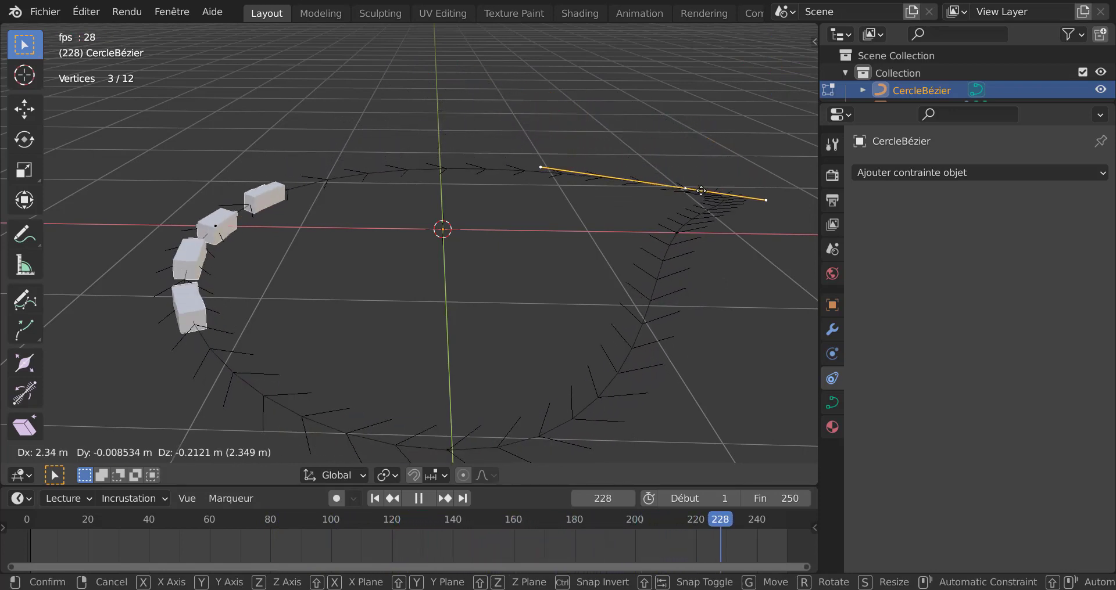
left_click(701, 221)
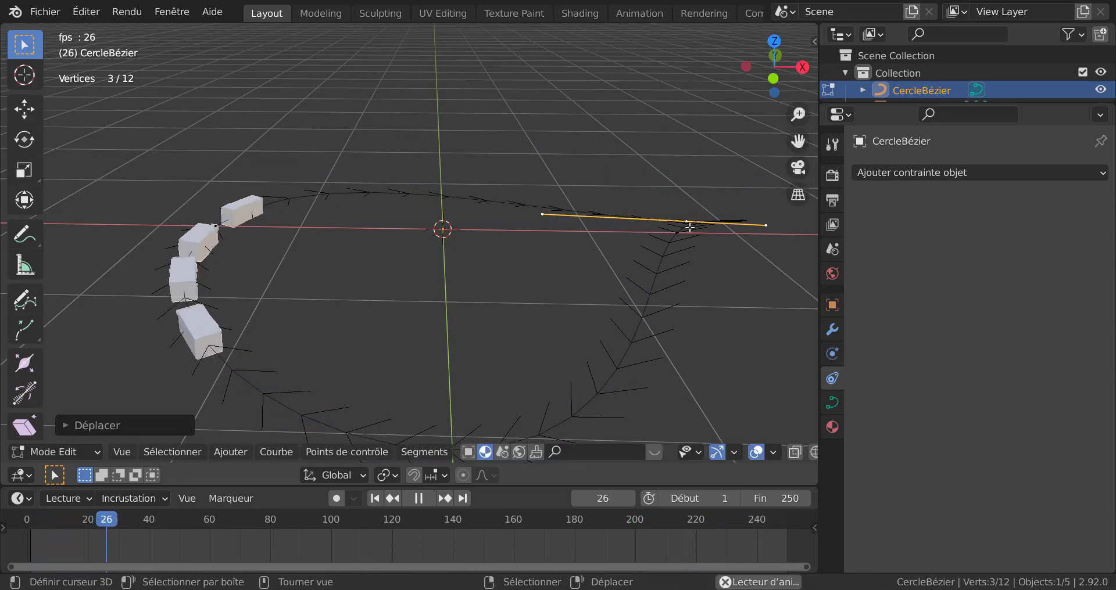
middle_click_drag(459, 309, 617, 315)
key("Tab")
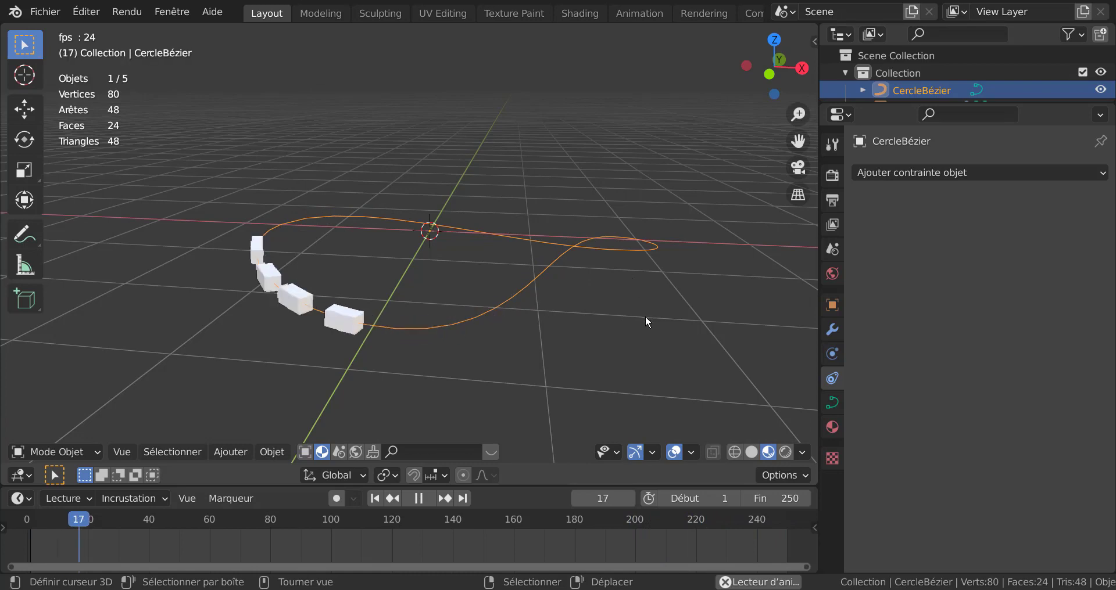
Set the curve's Chemin d'animation length to 170 frames
left_click(832, 402)
scroll(957, 438, "down", 2)
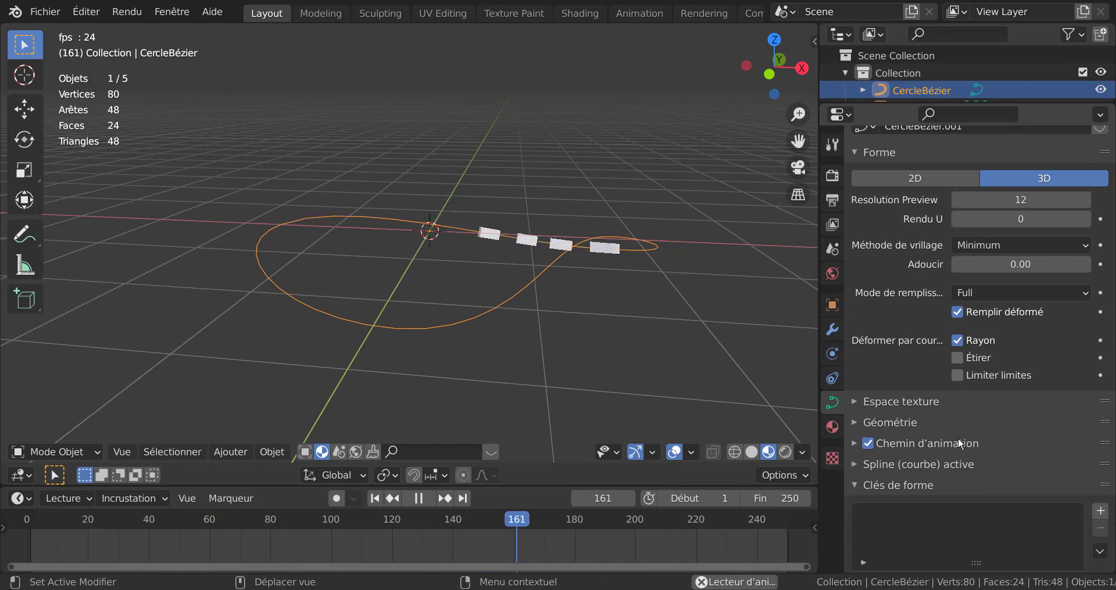
left_click(853, 444)
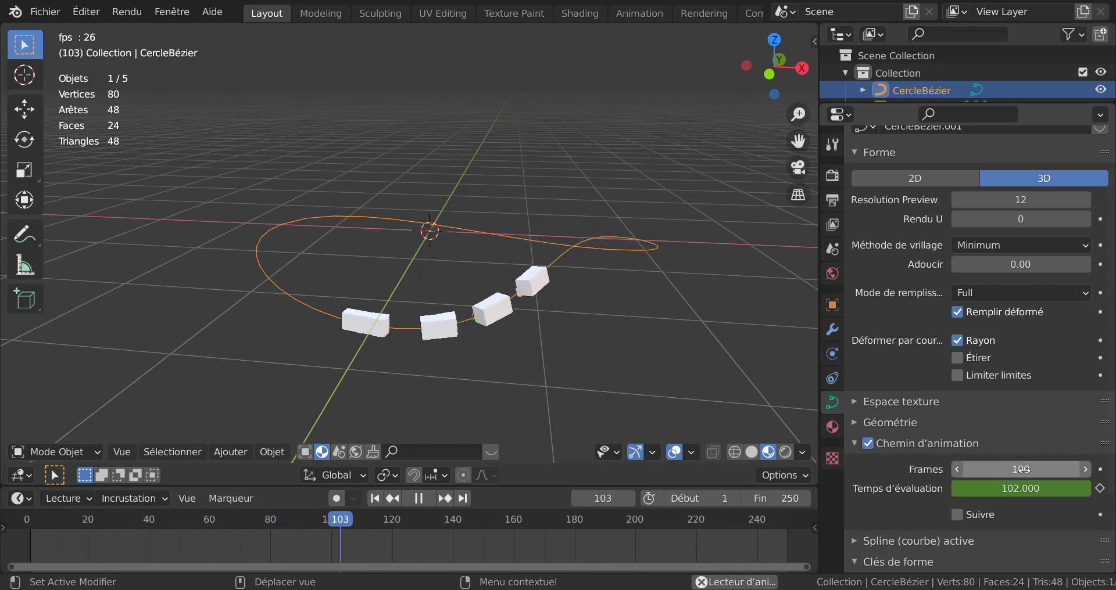
left_click_drag(1025, 470, 1090, 470)
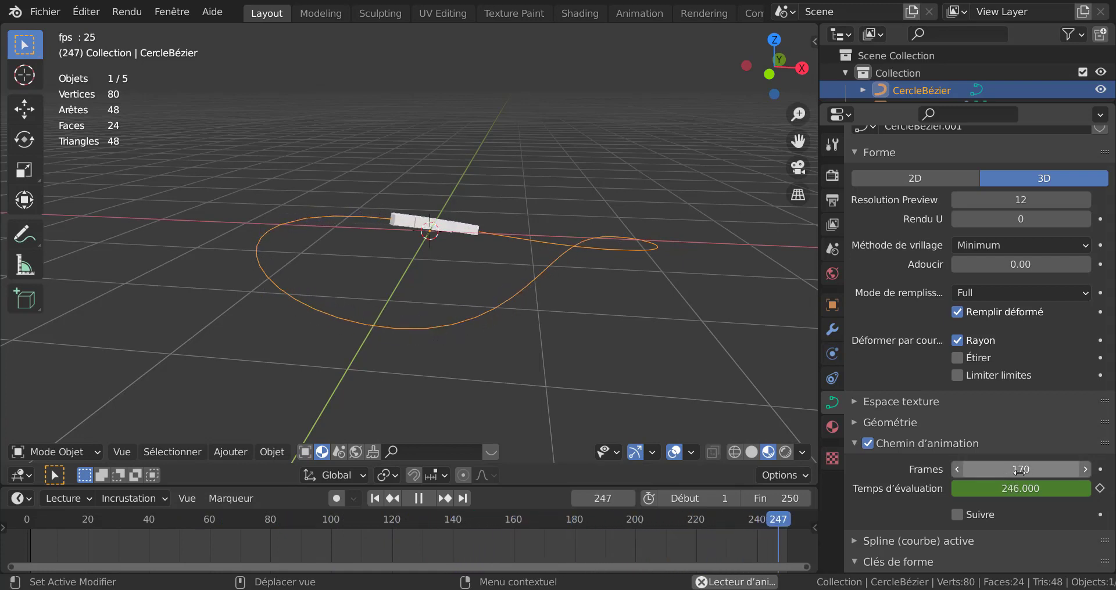
Watch the train run along the reshaped curve up close, stop the playback and return to frame 0
scroll(566, 353, "up", 3)
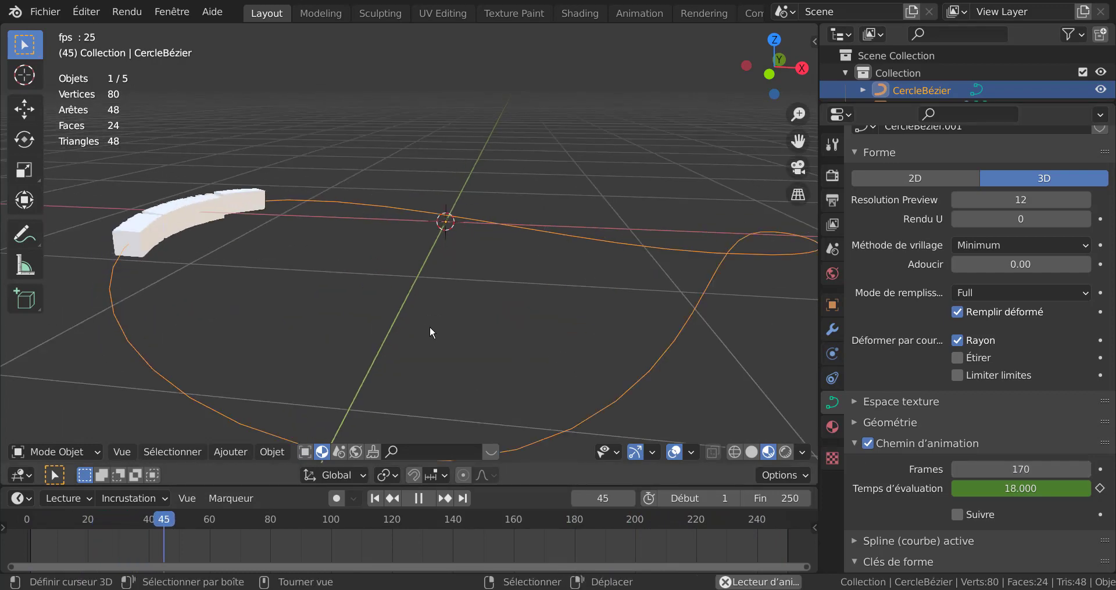
middle_click_drag(466, 218, 479, 300)
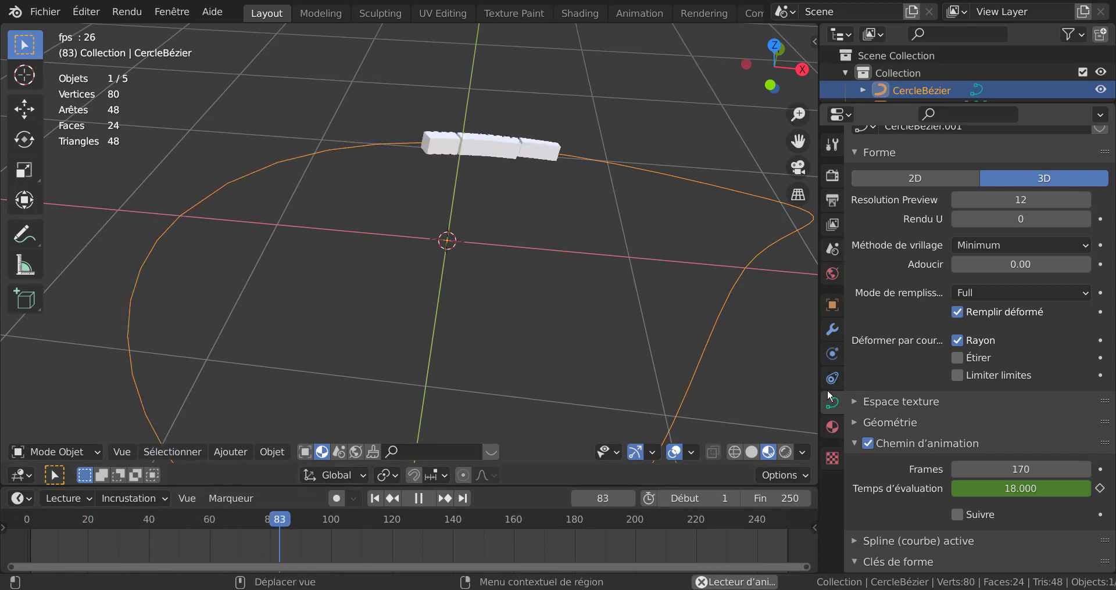
left_click(416, 499)
left_click_drag(449, 526, 27, 526)
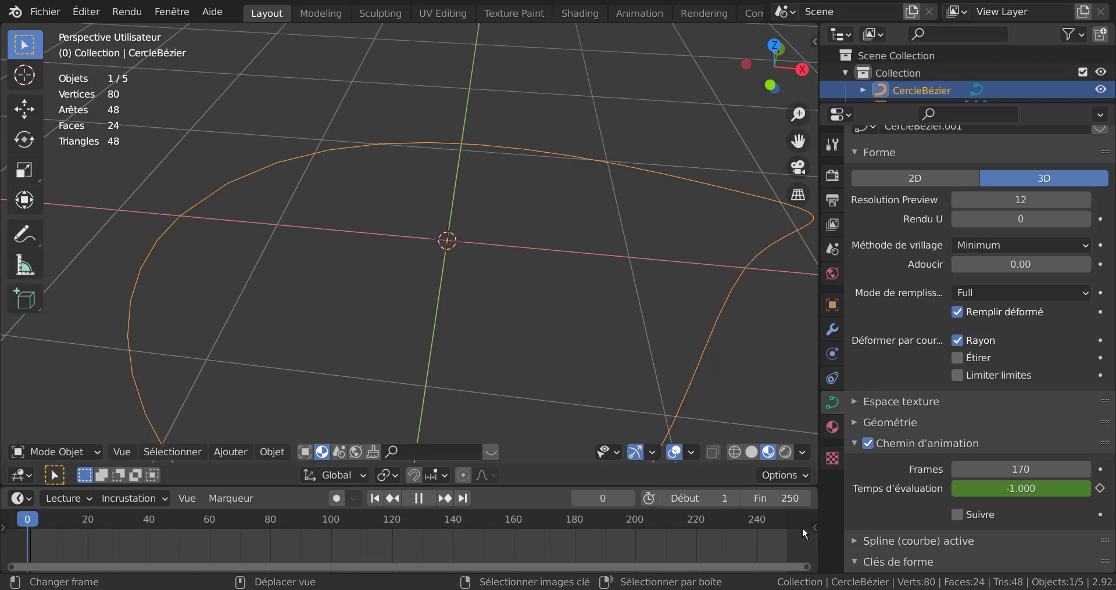
Space the three wagons farther apart along the curve with their Follow Path offsets, setting 7.3 for the wagon nearest the long block
scroll(986, 361, "down", 1)
scroll(645, 357, "down", 2)
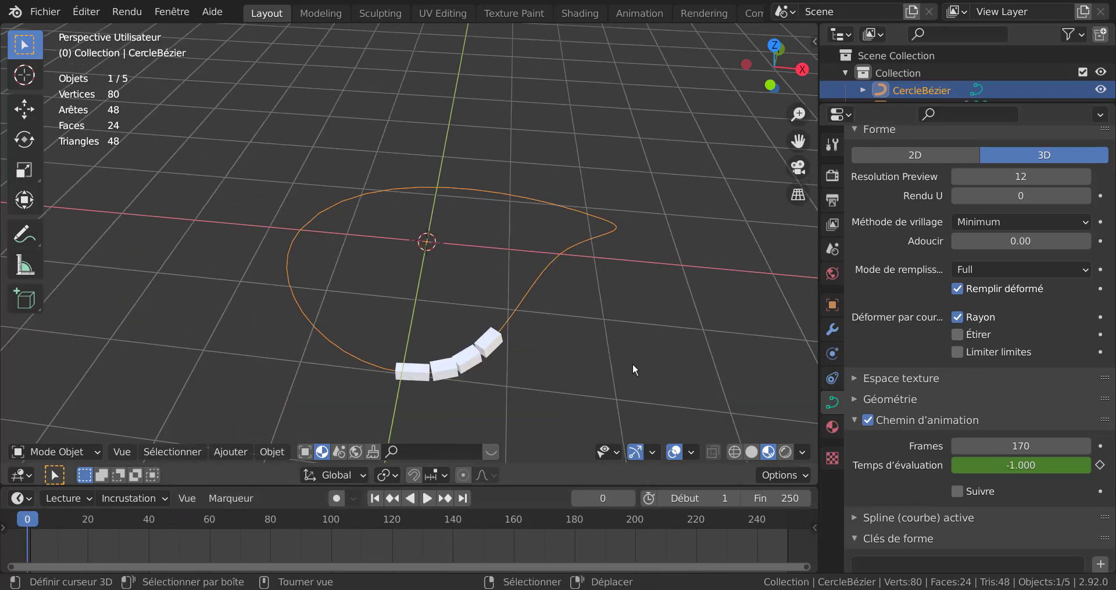
scroll(618, 291, "up", 6)
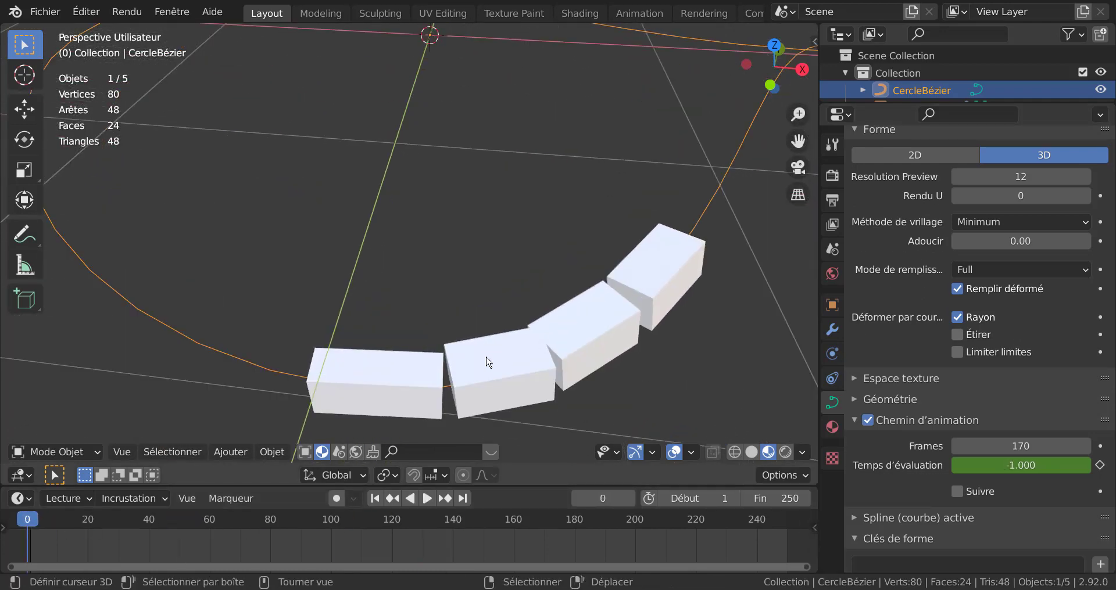
left_click(684, 291)
scroll(688, 297, "down", 3)
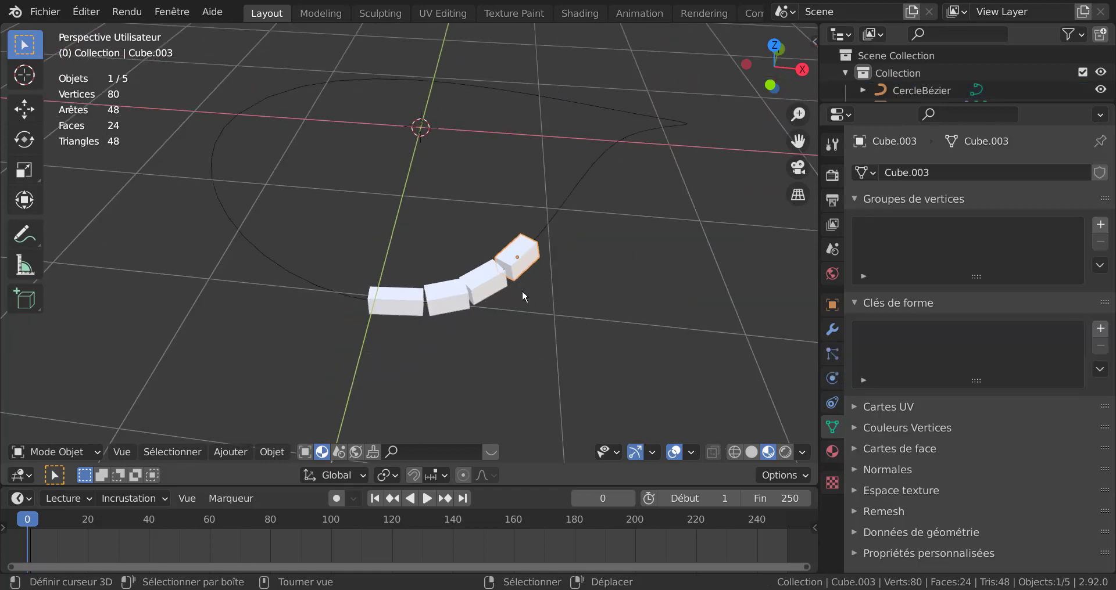
left_click(832, 403)
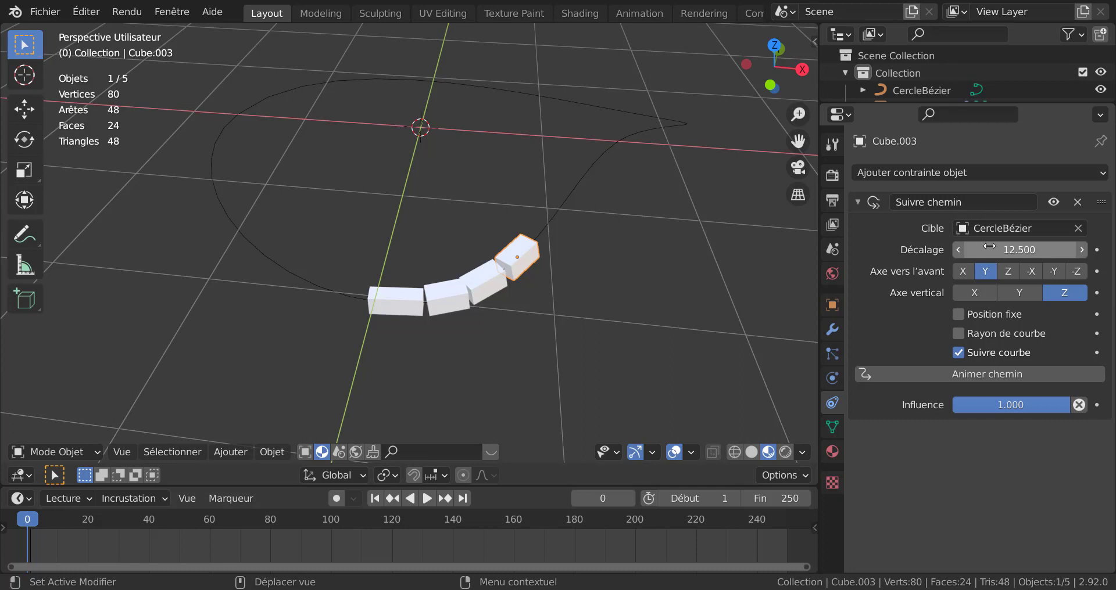
left_click_drag(1019, 250, 1013, 250)
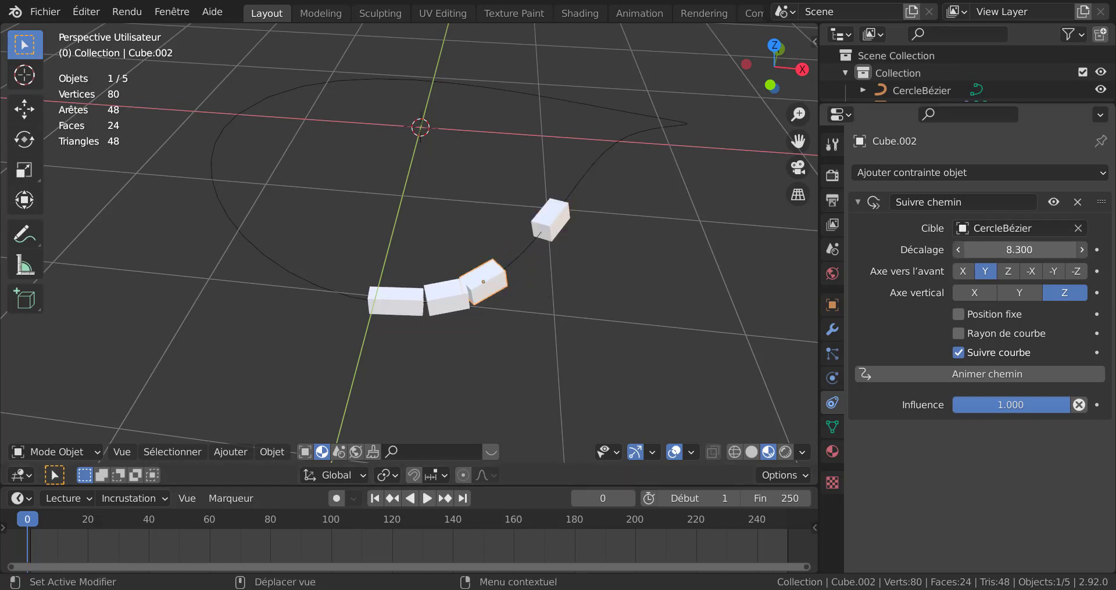
left_click(460, 307)
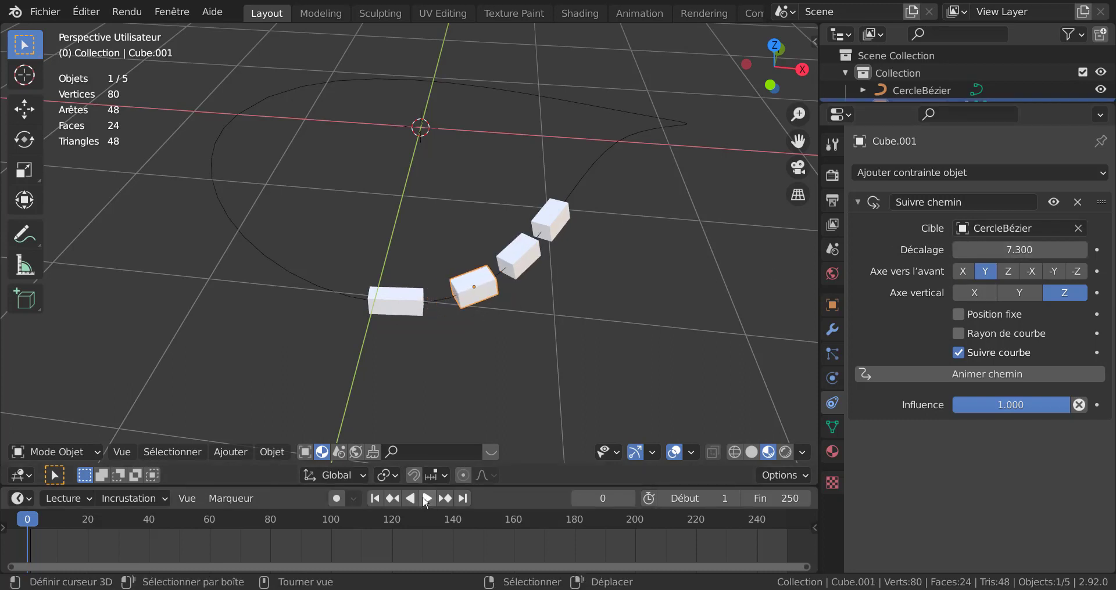
Set the Bézier circle's Chemin d'animation length to 32 frames during playback, and return the stopped animation to frame 0
left_click(426, 499)
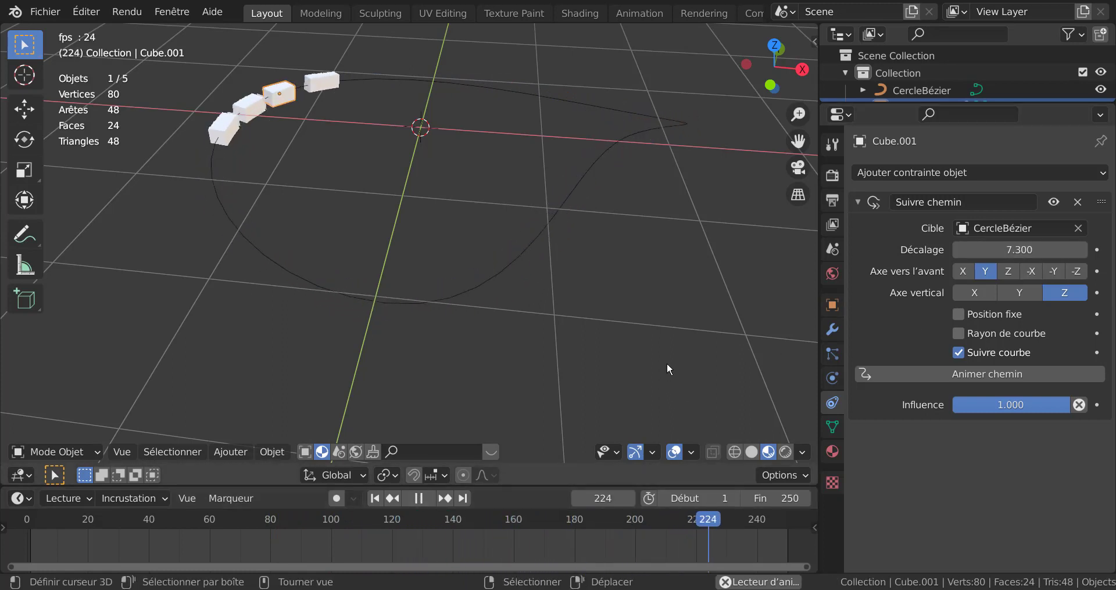
left_click(524, 260)
left_click(827, 403)
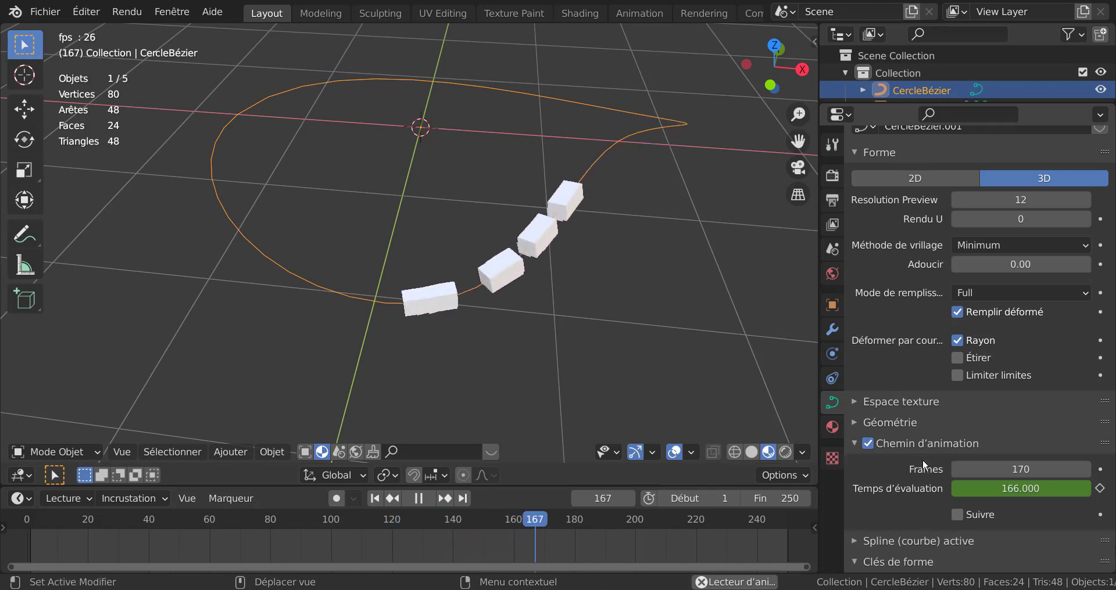
scroll(923, 468, "down", 3)
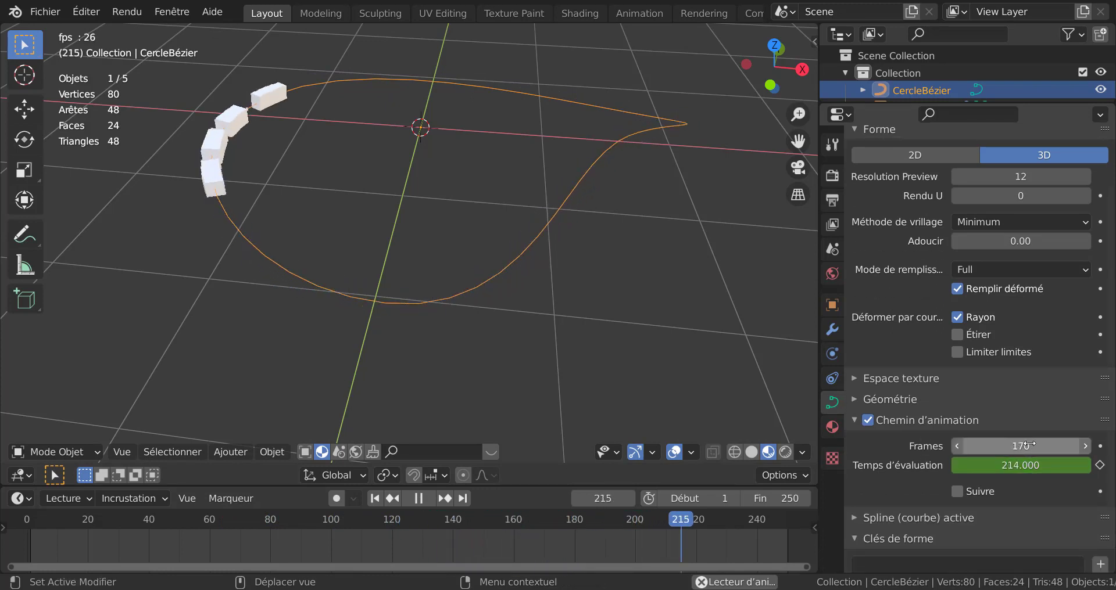
left_click_drag(1017, 446, 931, 446)
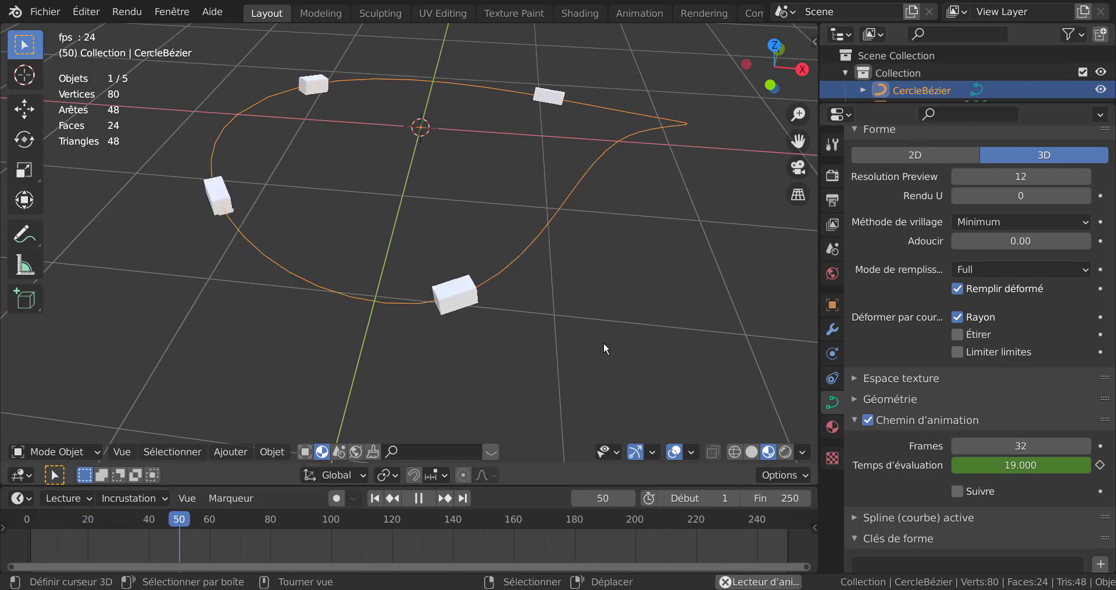
left_click(419, 501)
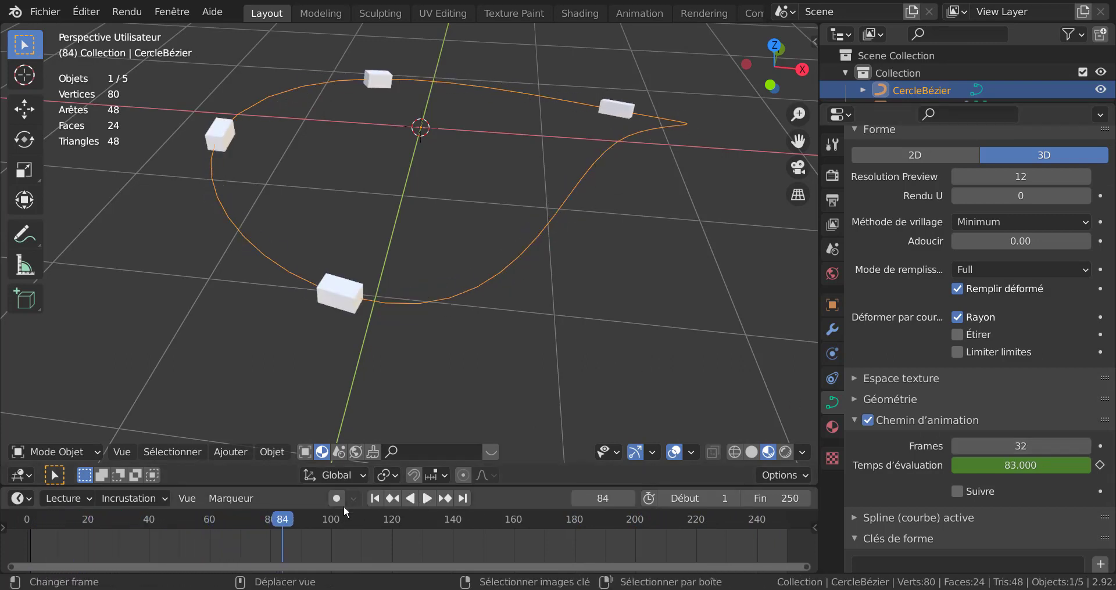
left_click_drag(273, 518, 17, 520)
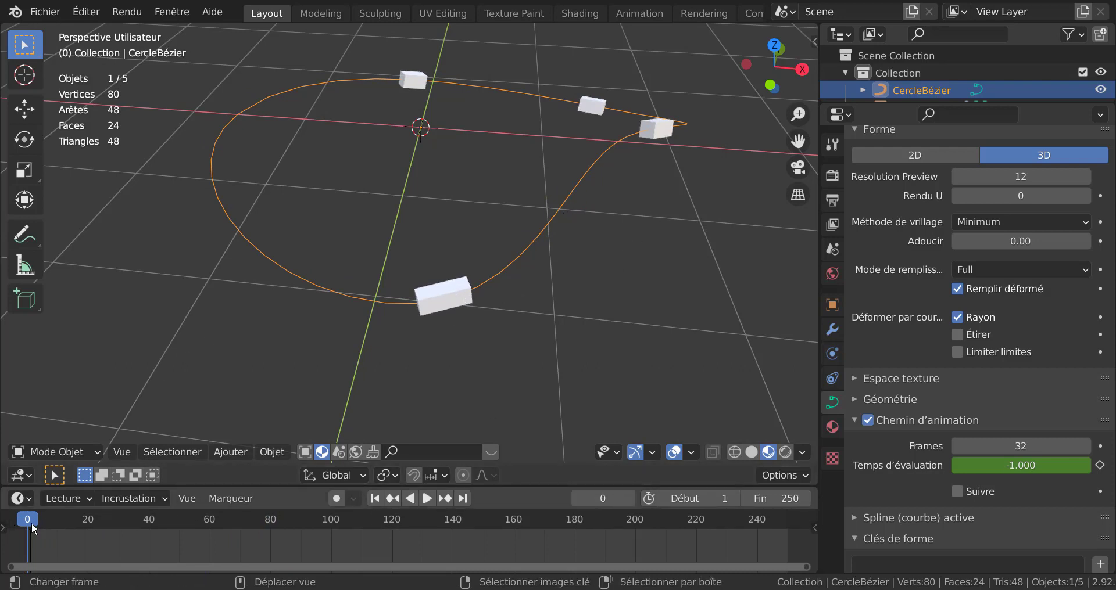
mouse_move(33, 529)
left_mouse_down()
mouse_move(43, 526)
mouse_move(18, 525)
left_mouse_up()
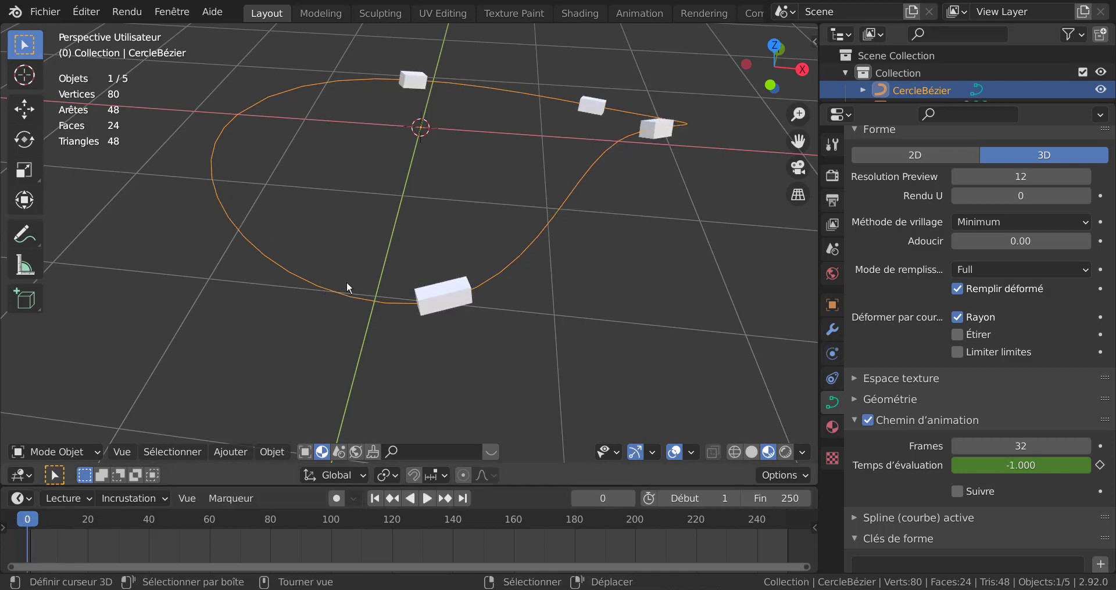
Reduce the three wagons' Follow Path offsets to line them up behind the long block, keeping the first wagon close to it
left_click(668, 128)
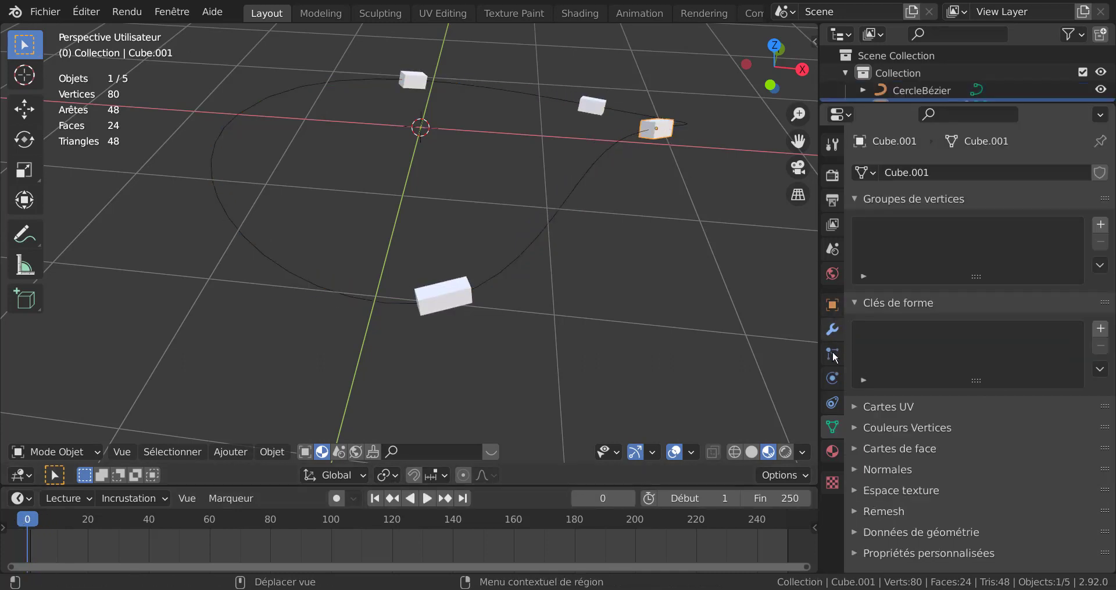
left_click(832, 402)
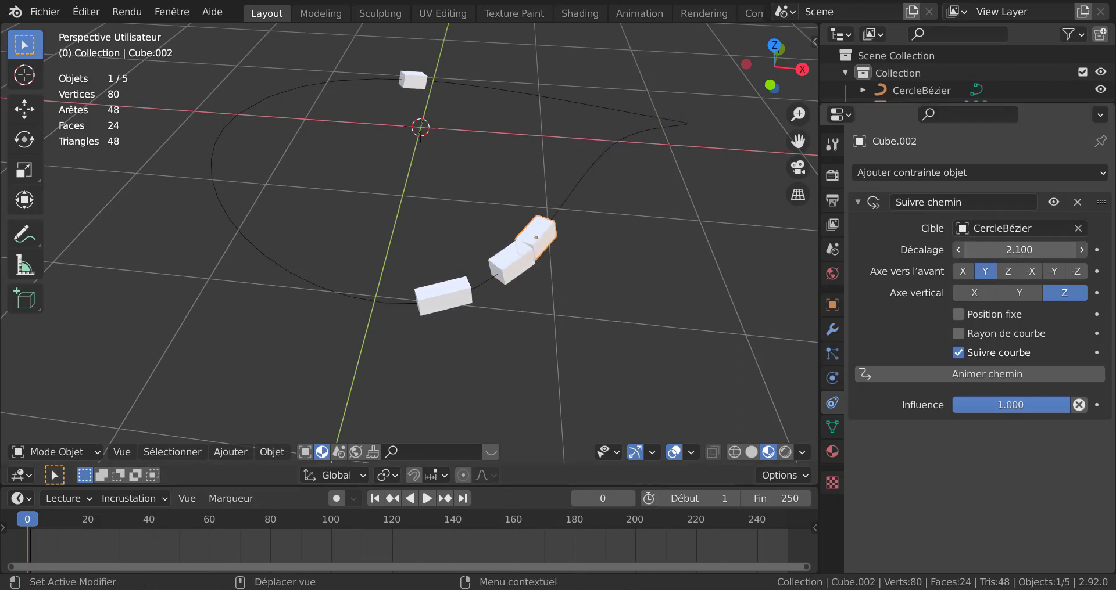
left_click_drag(1019, 250, 1021, 250)
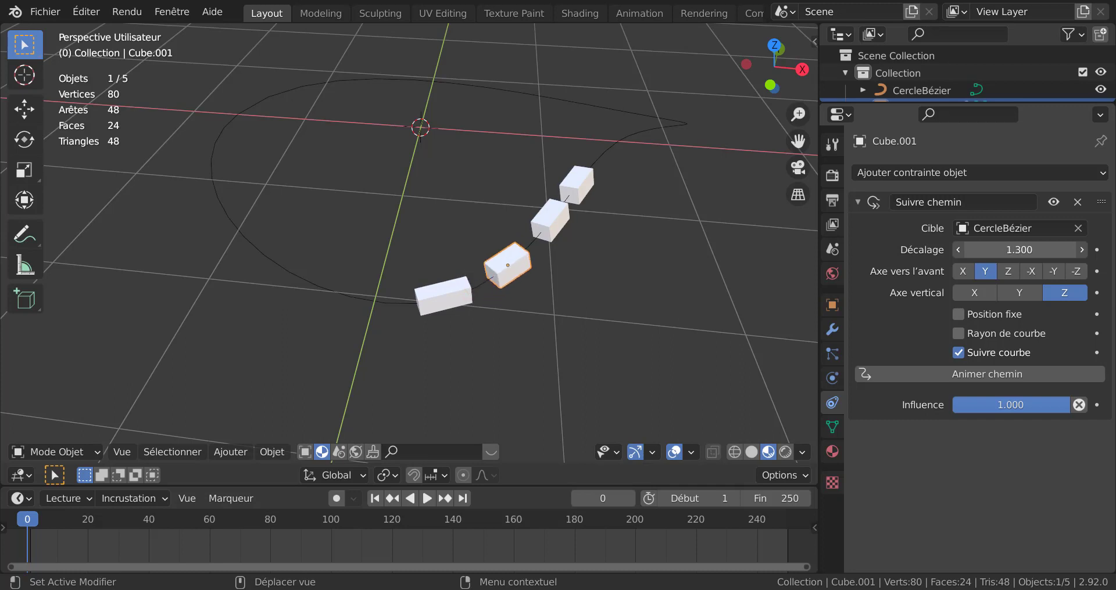
left_click(961, 250)
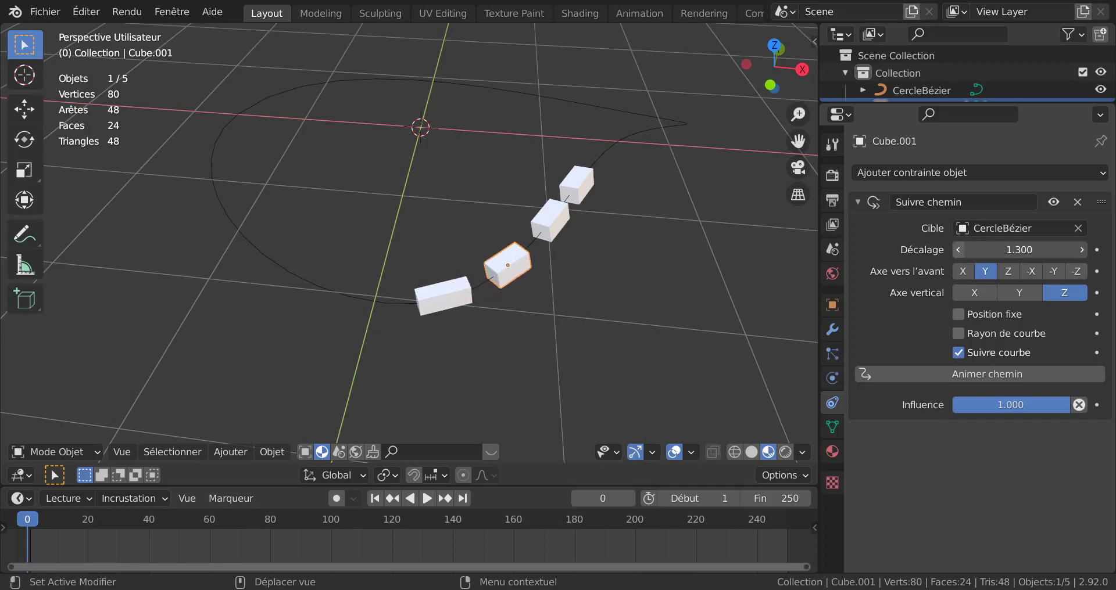
left_click(962, 249)
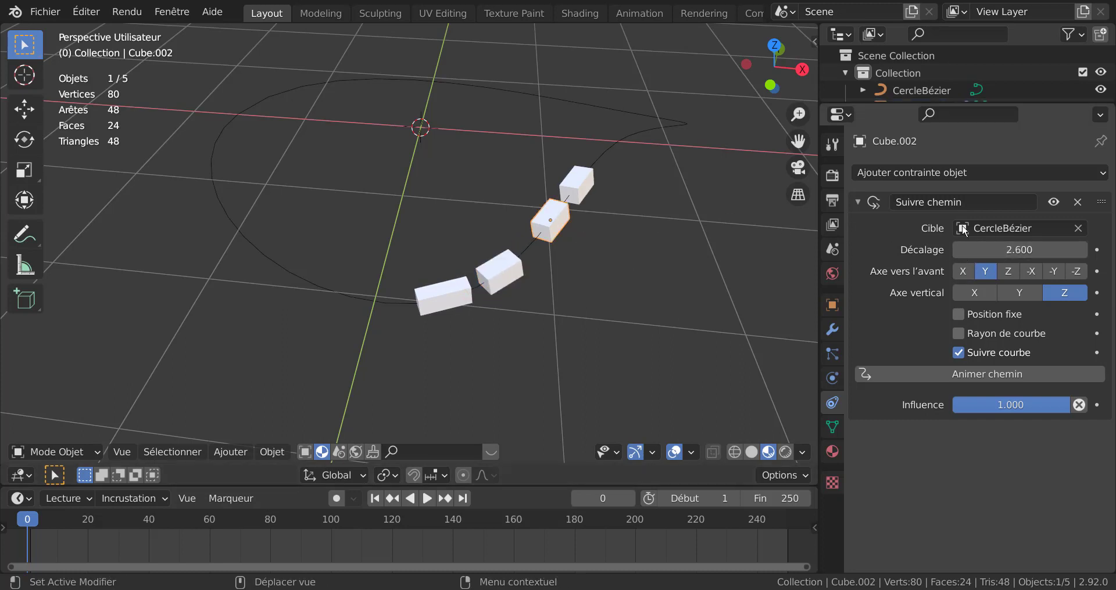
Set the middle wagon's Follow Path offset to 2.1
left_click(958, 250)
left_click(958, 250)
left_click(958, 250)
left_click(958, 250)
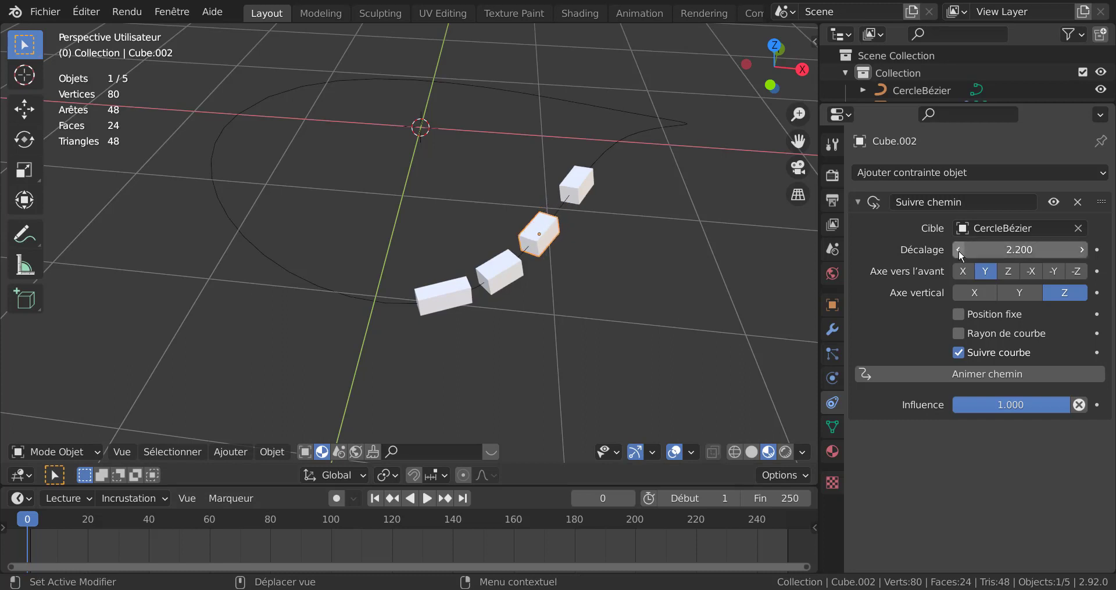
left_click(958, 250)
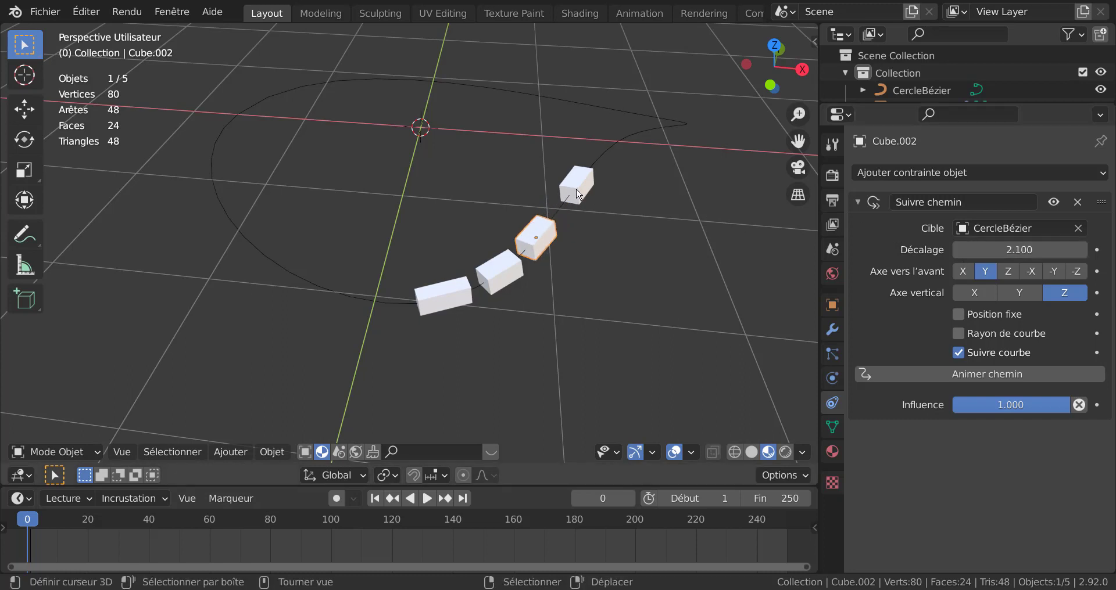
Set the last wagon's Follow Path offset to 3.1
left_click(958, 249)
left_click(958, 250)
left_click(958, 250)
left_click(958, 250)
left_click(958, 250)
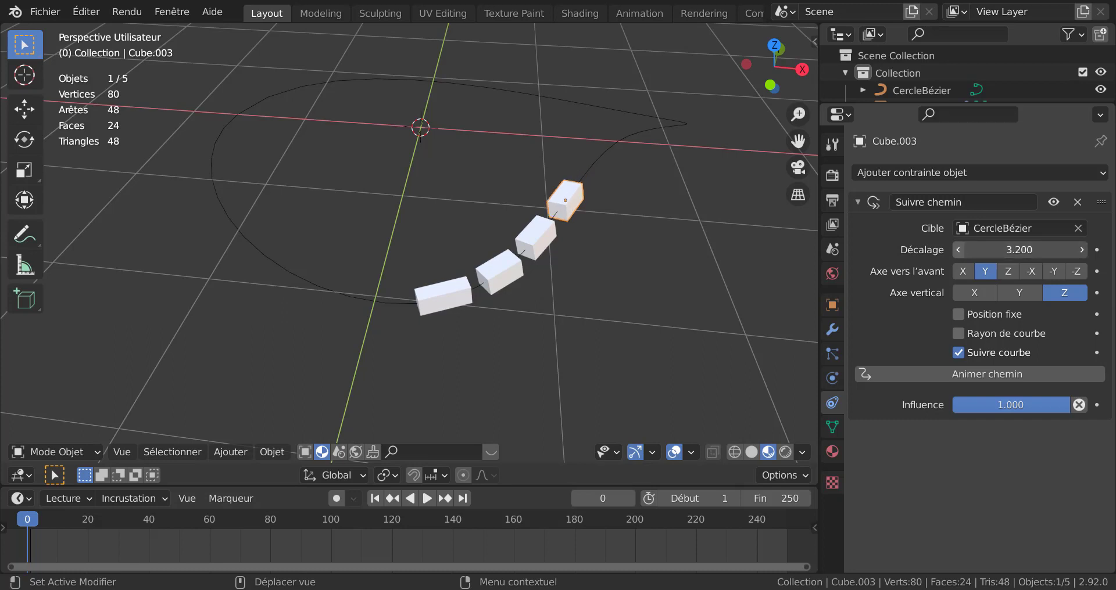
left_click(958, 250)
Play the animation, watch the evenly spaced train in a temporarily enlarged viewport, and stop the playback
left_click(427, 498)
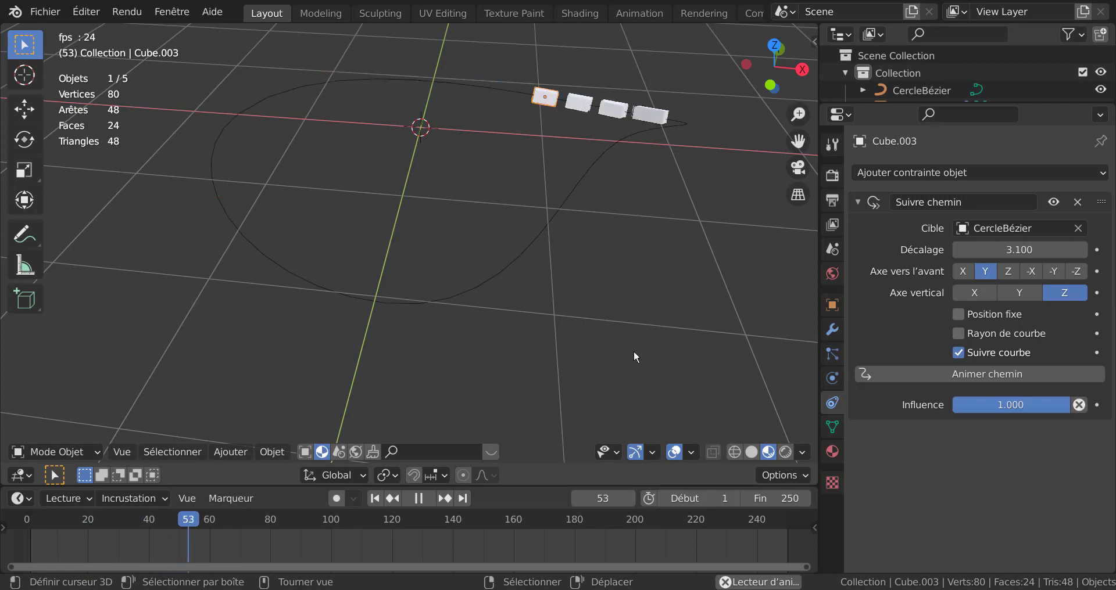
left_click_drag(819, 288, 987, 272)
scroll(845, 270, "down", 3)
middle_click_drag(751, 263, 715, 241)
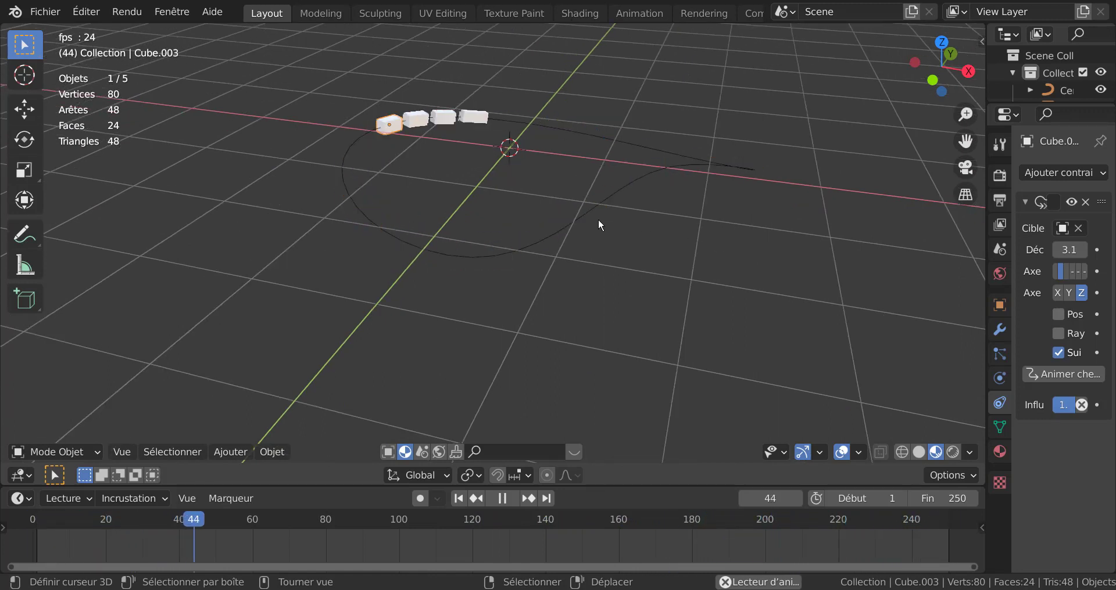
left_click(499, 500)
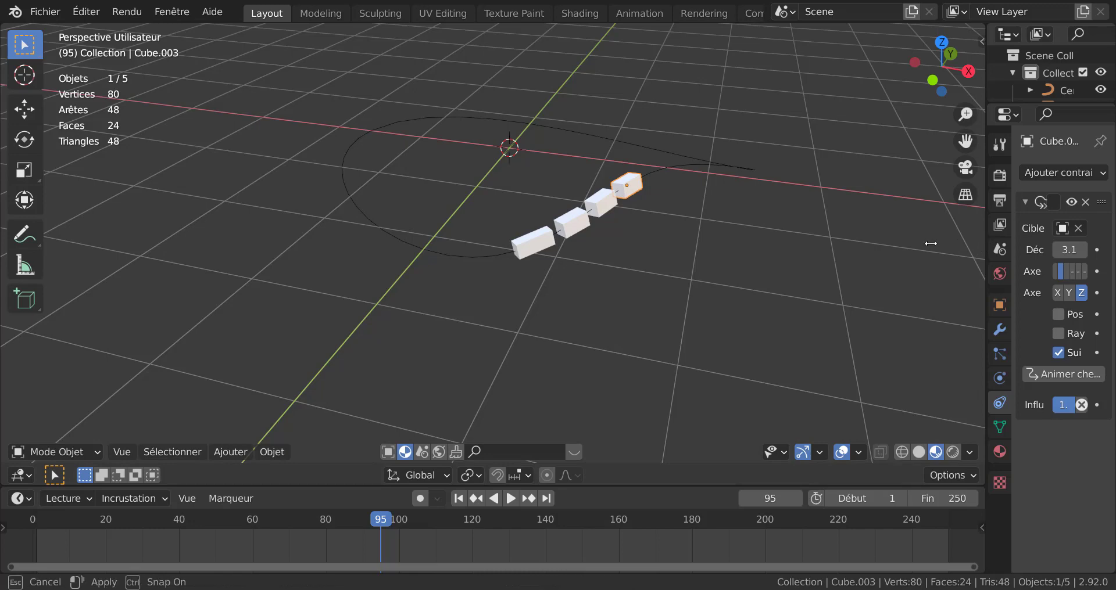
left_click_drag(930, 243, 809, 279)
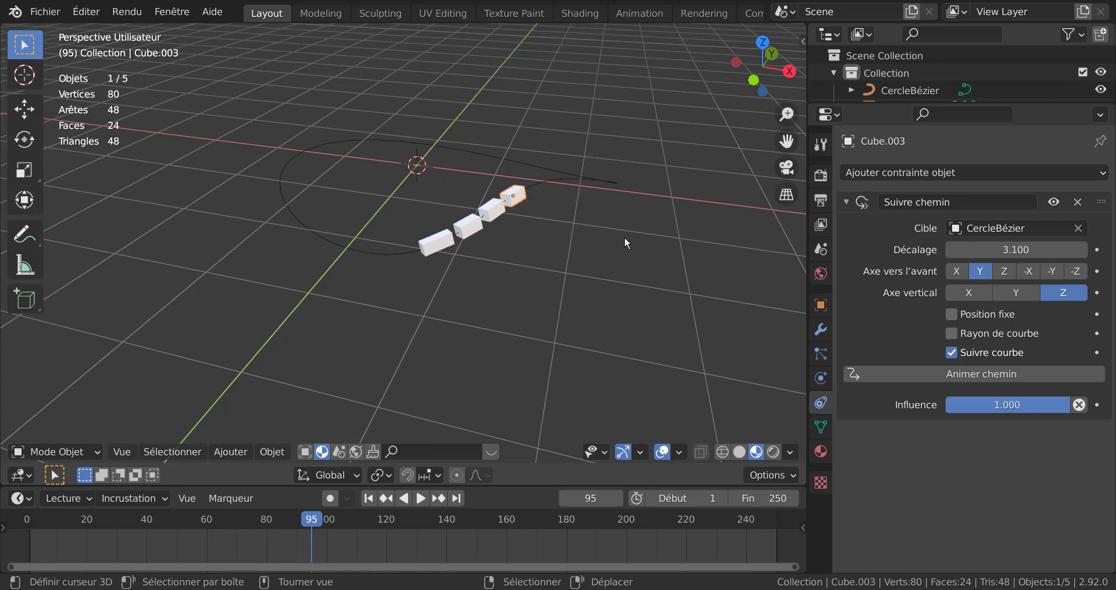
Create a new material on the last wagon and set its surface shader to Émission
left_click(820, 452)
left_click(929, 231)
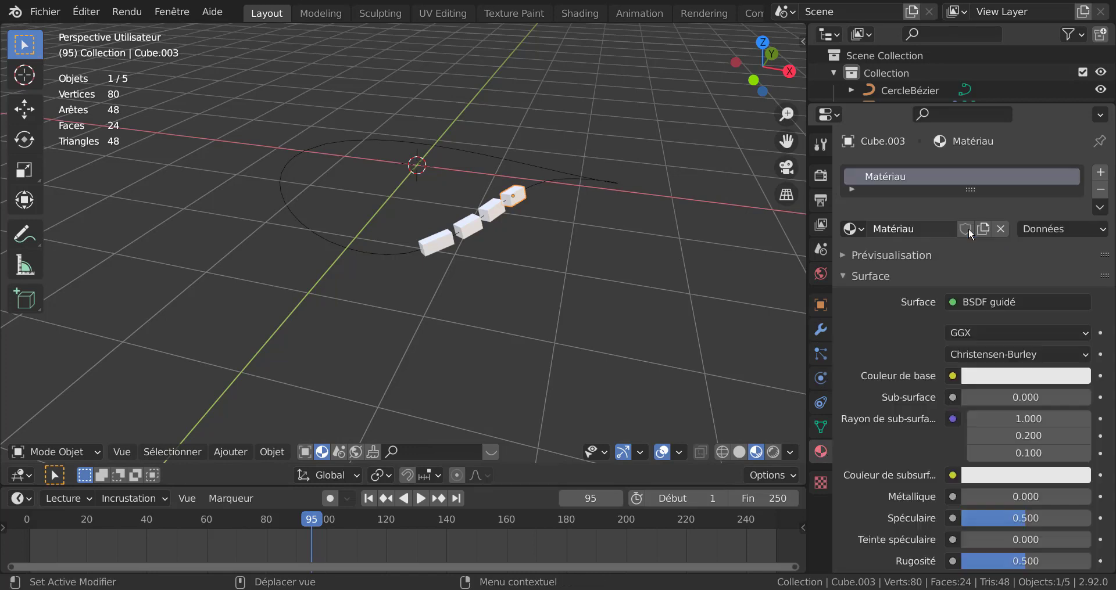
left_click(1017, 302)
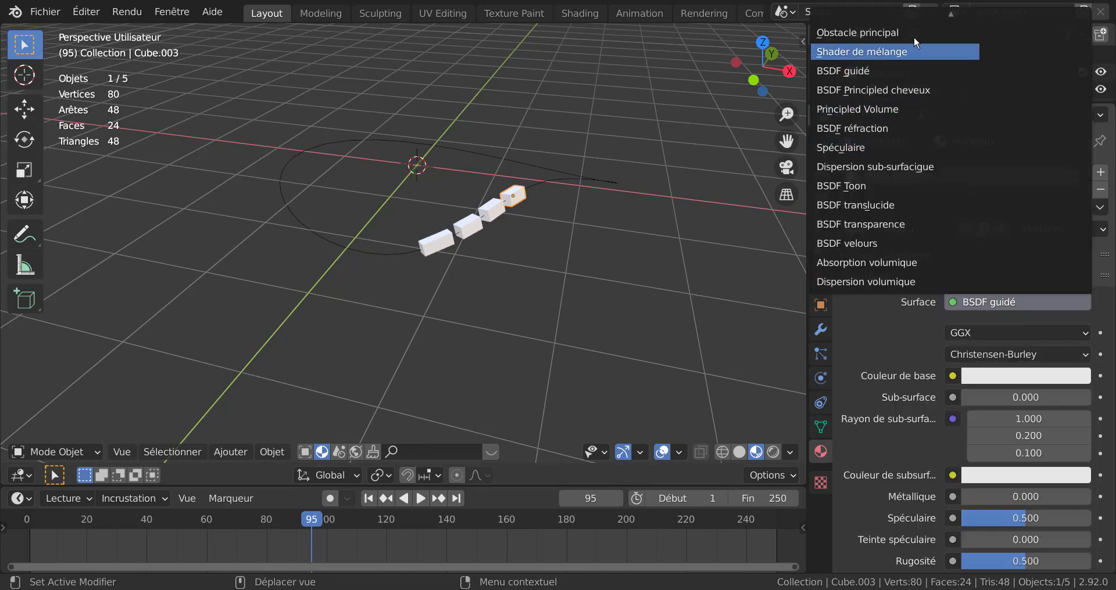
scroll(914, 36, "up", 8)
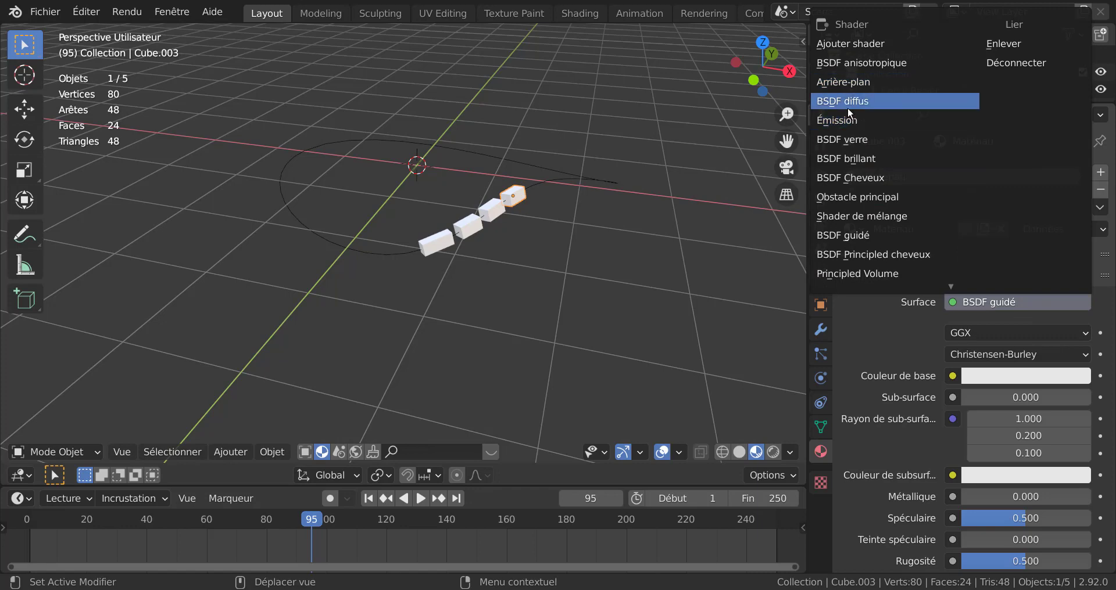
left_click(848, 120)
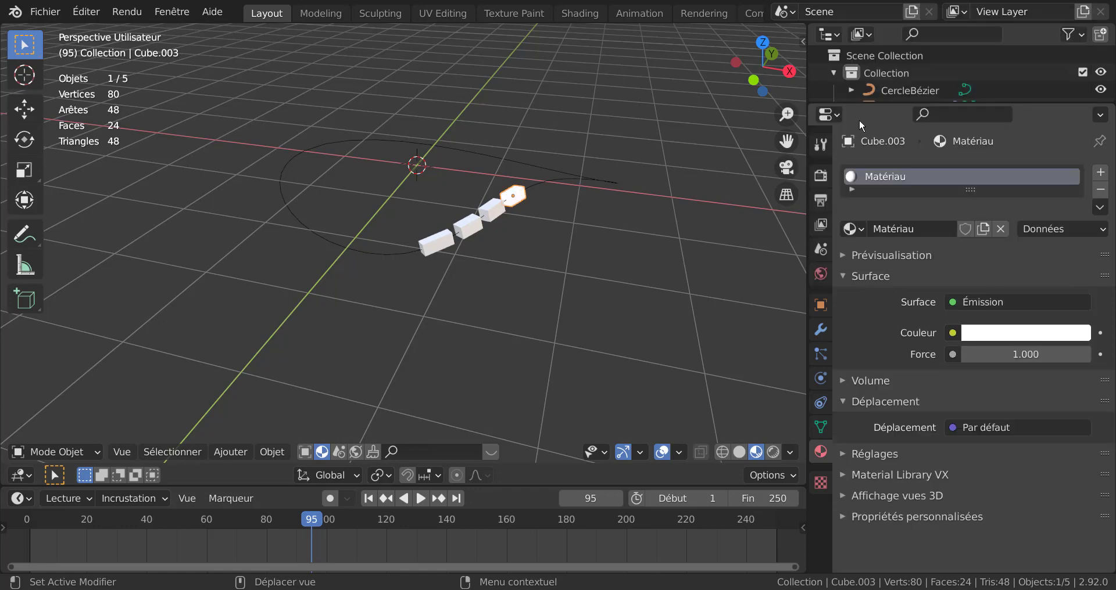
Switch the viewport to rendered shading, play the animation to check the light-emitting wagon, and stop the playback
left_click(772, 452)
left_click(771, 450)
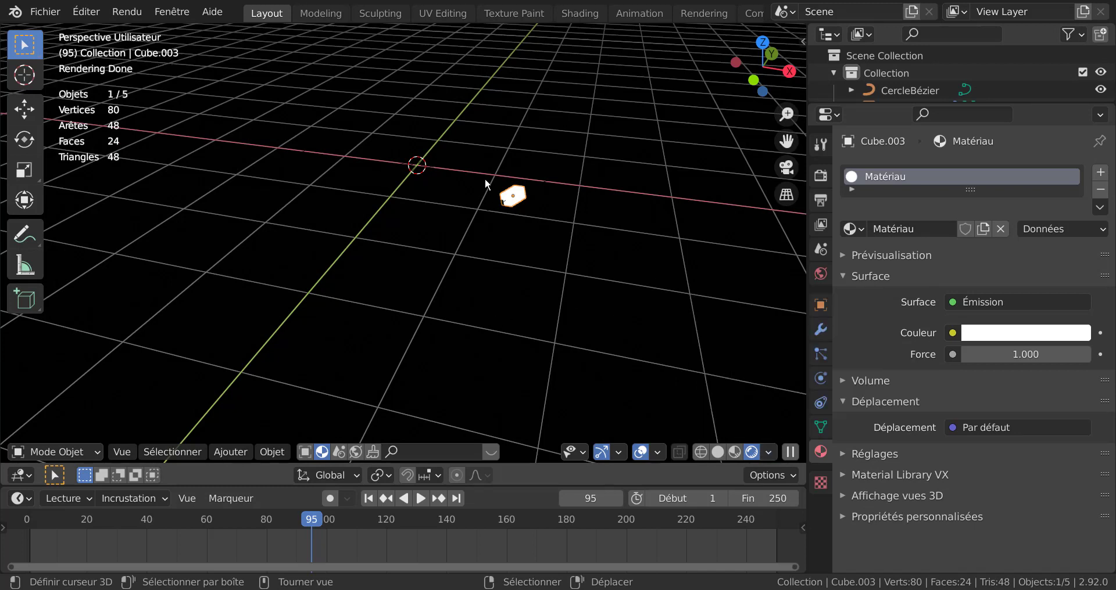
left_click(421, 498)
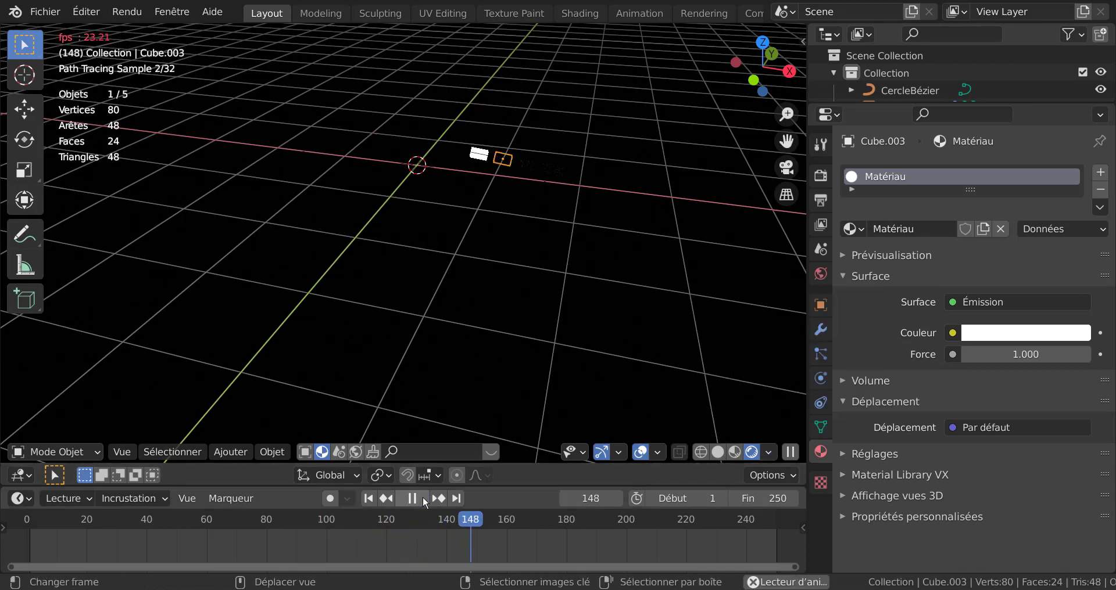
left_click(423, 496)
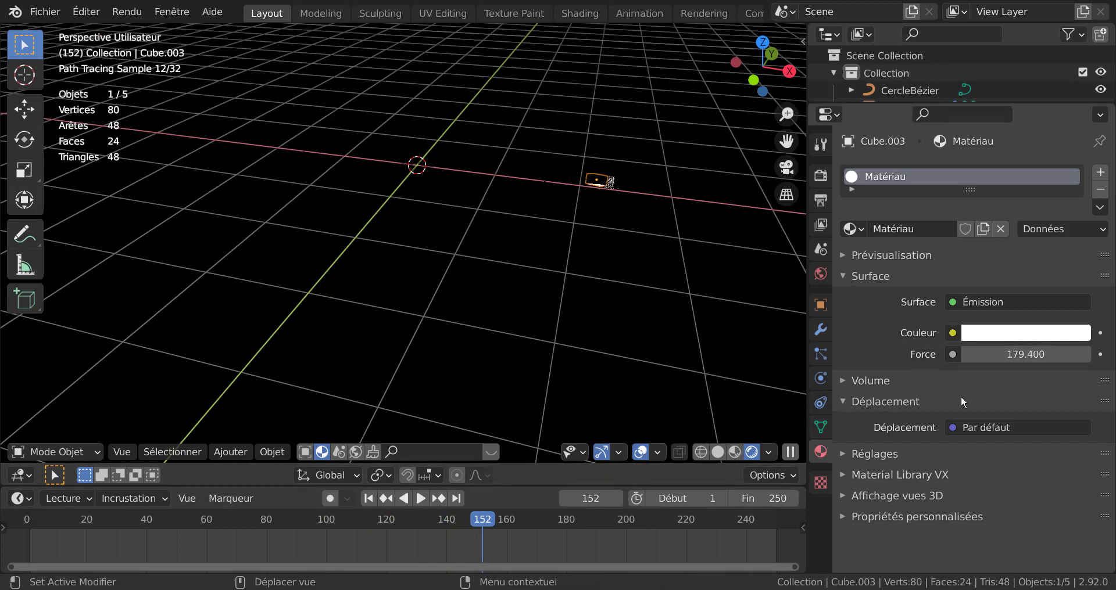
Raise the emission strength of the last wagon's material to 1030.6, checking the animation in the rendered view
left_click_drag(986, 356, 1003, 356)
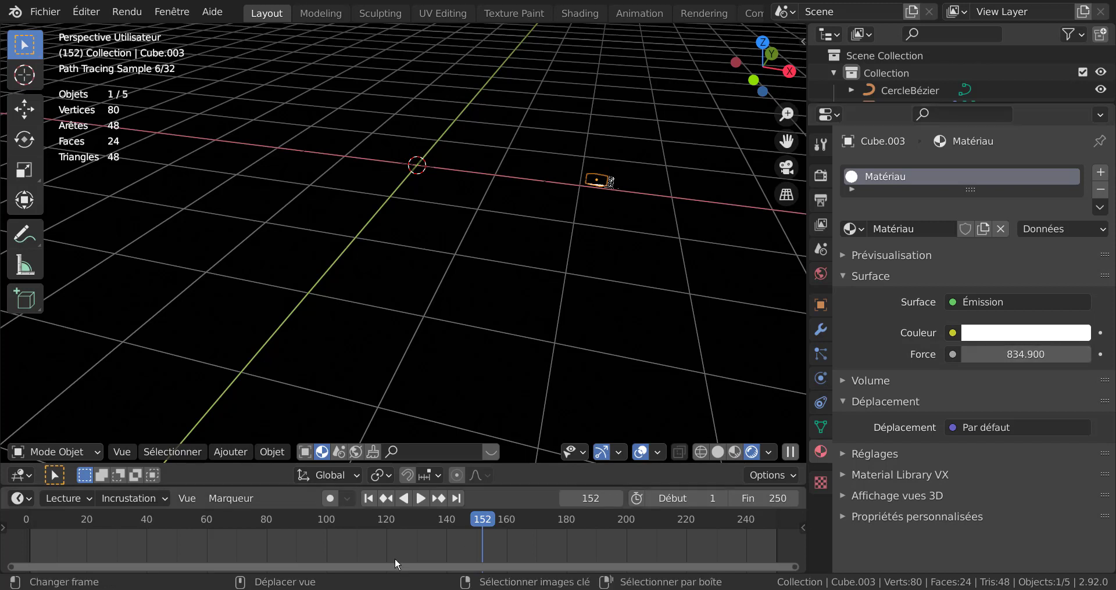
left_click(421, 498)
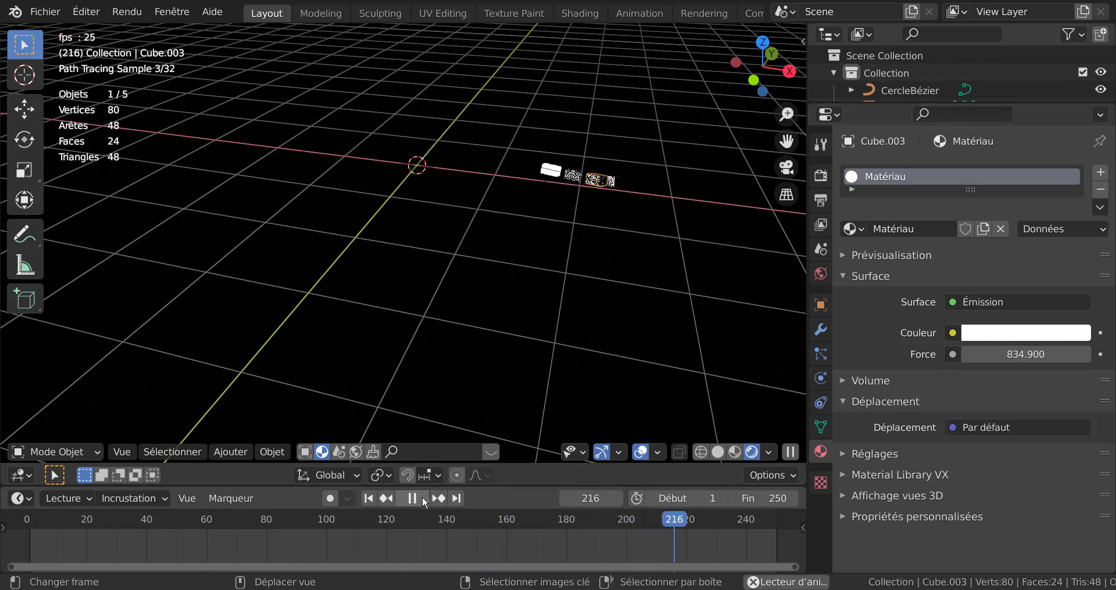
left_click(423, 499)
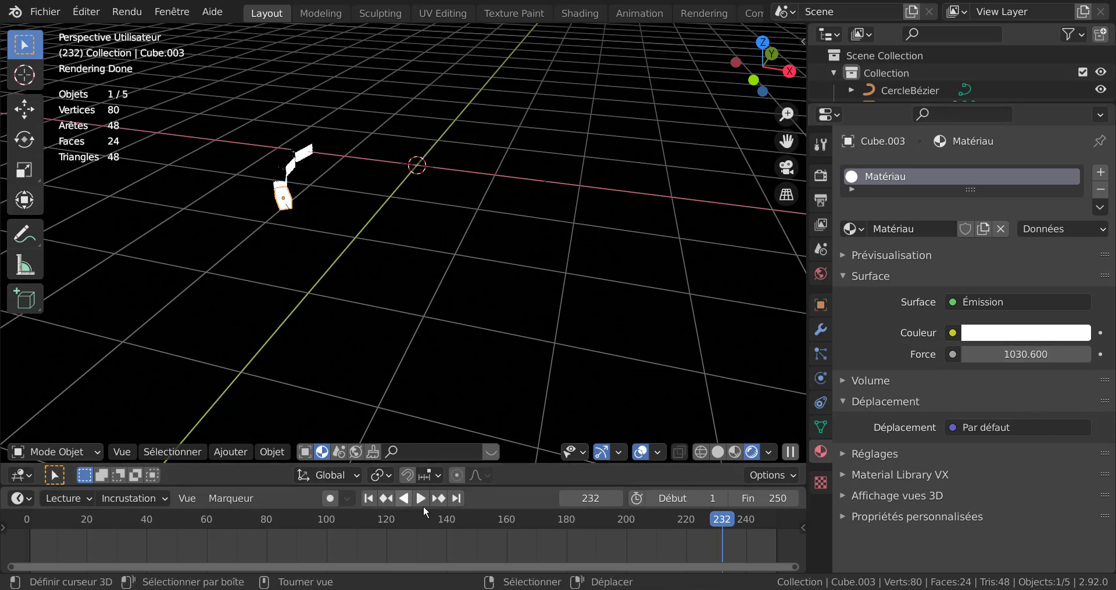
Play the animation and change the emission colour of the last wagon's material to green after trying pinkish red
left_click(422, 498)
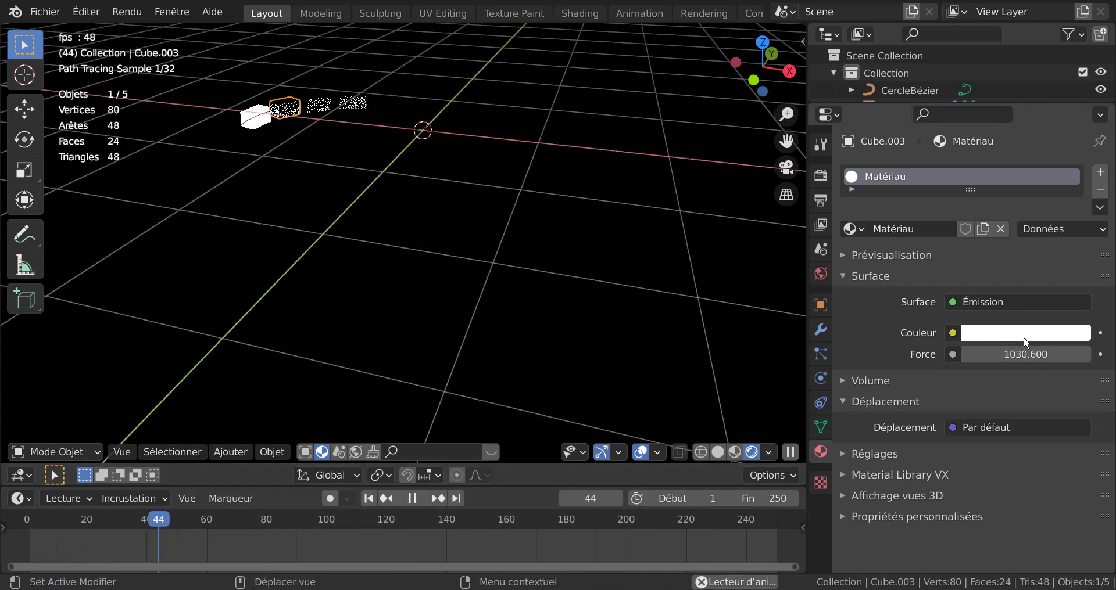
left_click(1012, 334)
left_click(1008, 191)
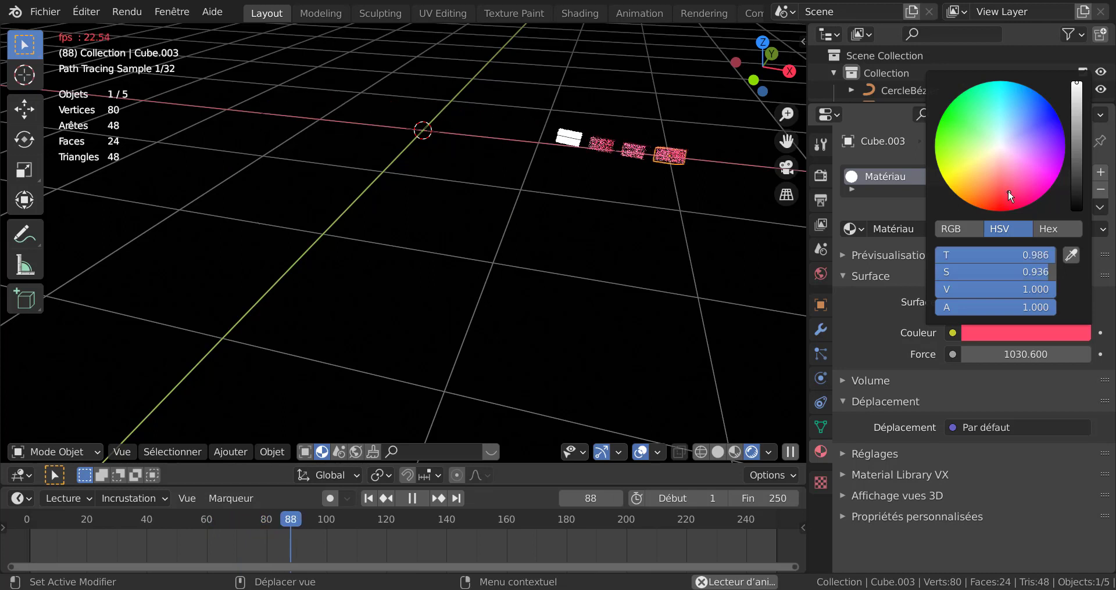
left_click(959, 137)
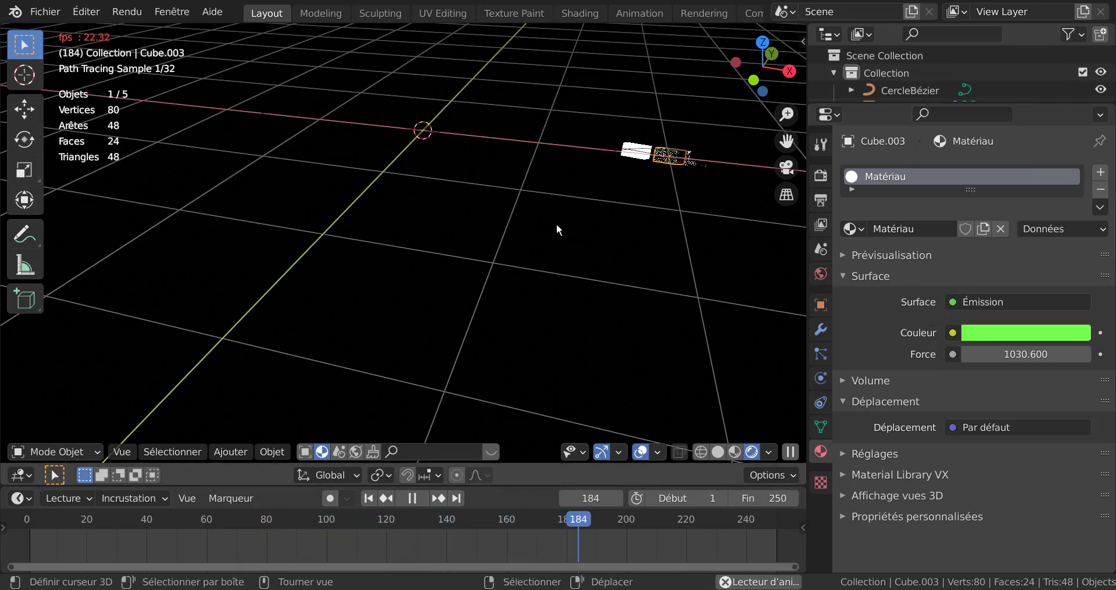
Add a cube mesh at the centre of the track and scale it down to about 0.29
left_click(231, 452)
mouse_move(235, 433)
mouse_move(391, 16)
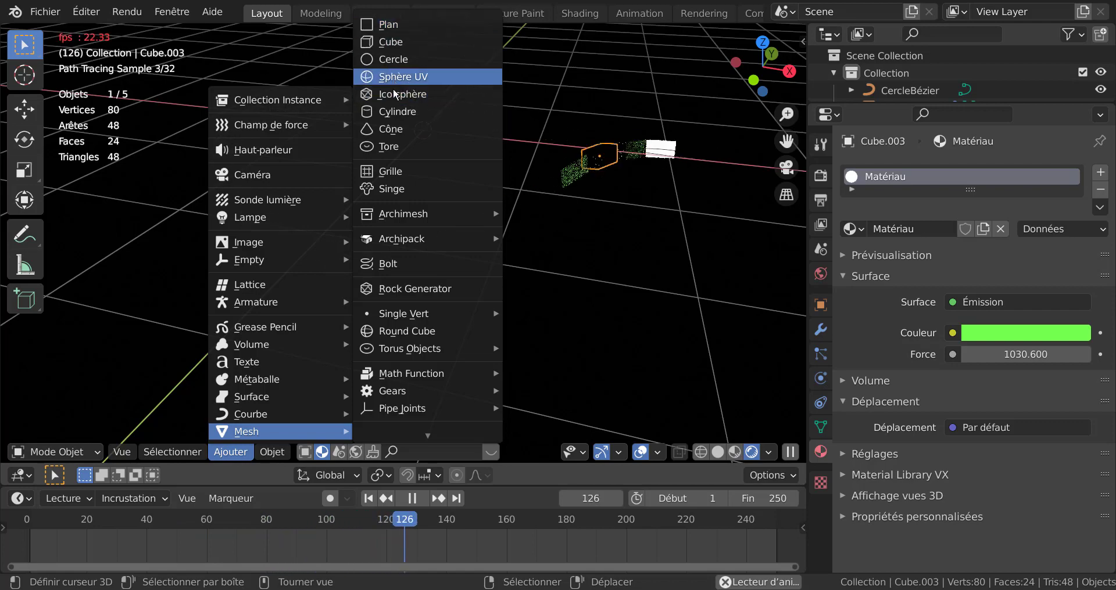
left_click(395, 41)
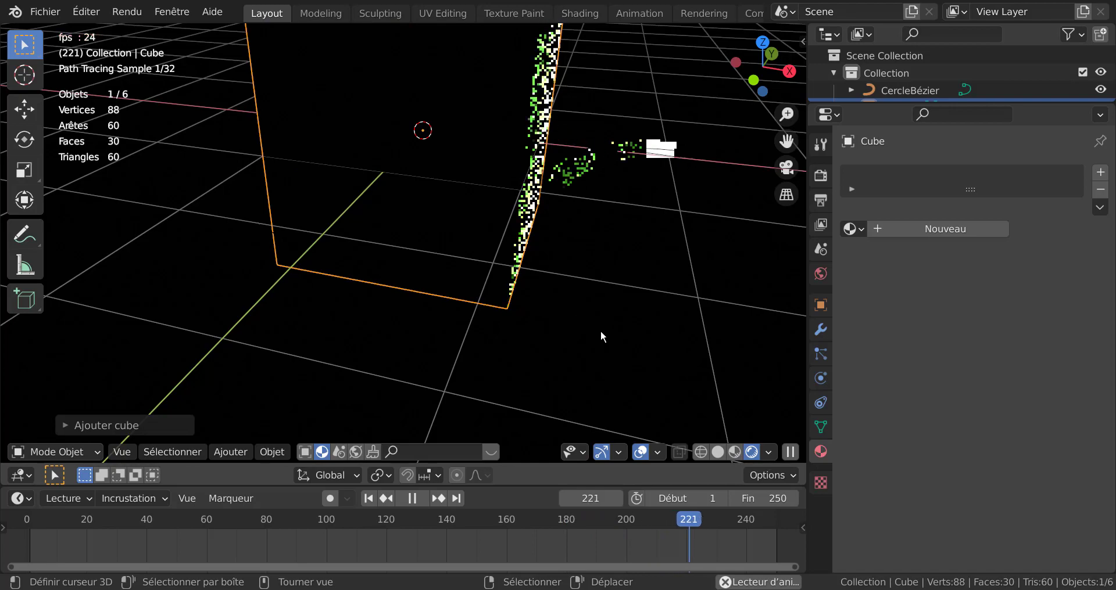
key("s")
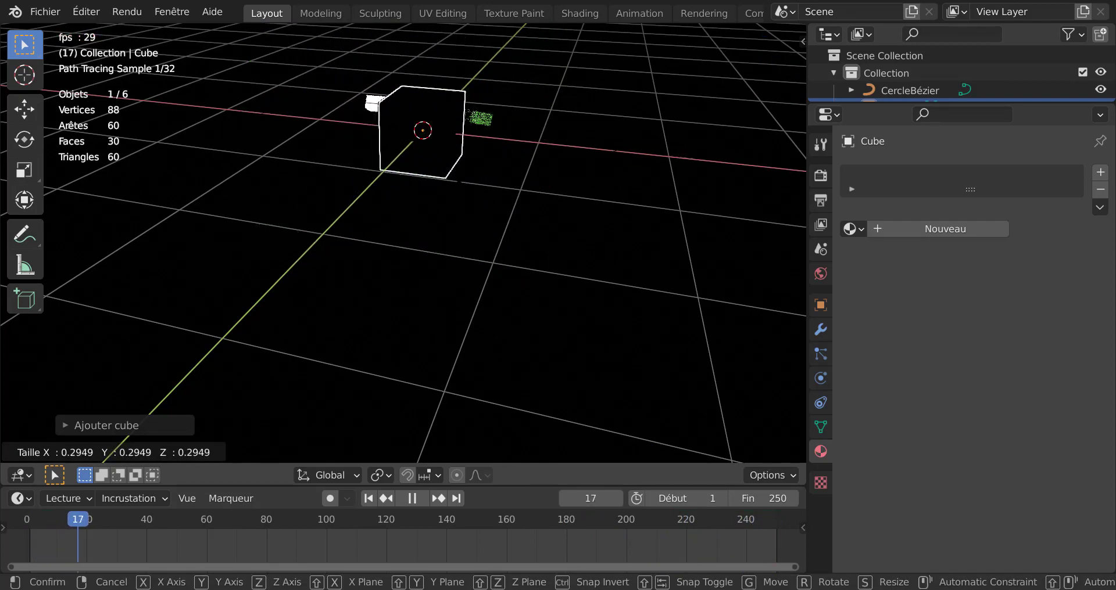
left_click(533, 235)
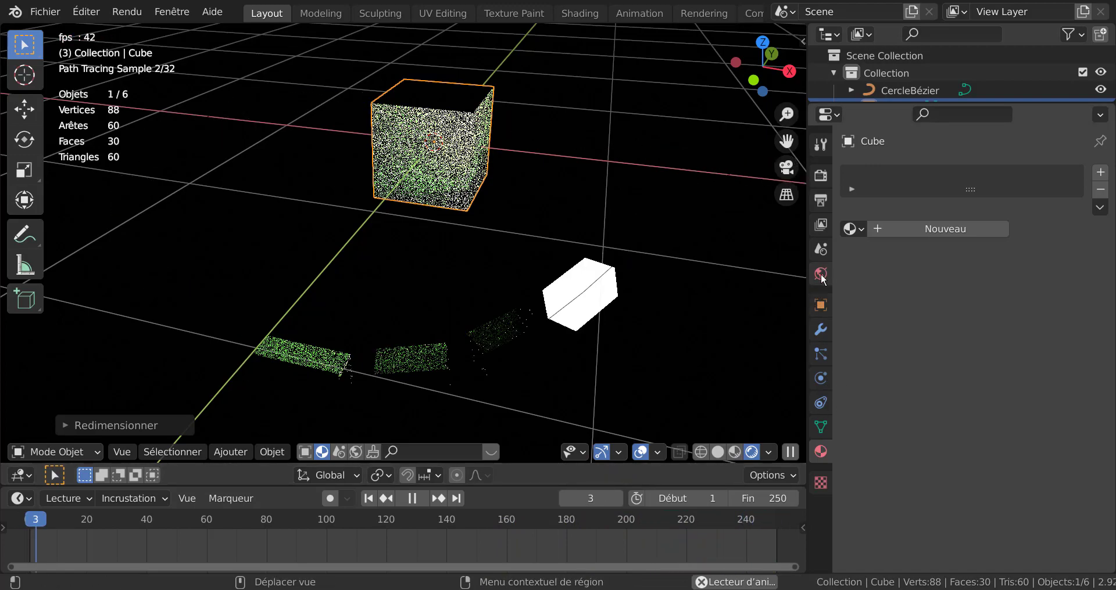
Switch the render engine to Eevee and enable Bloom and ambient occlusion
left_click(820, 174)
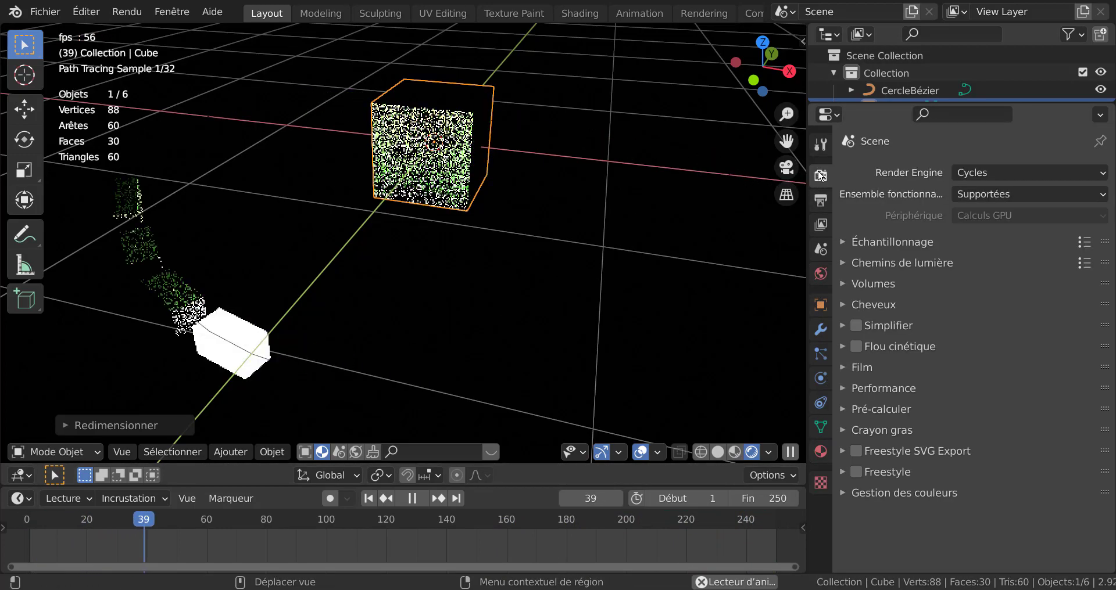
left_click(1018, 173)
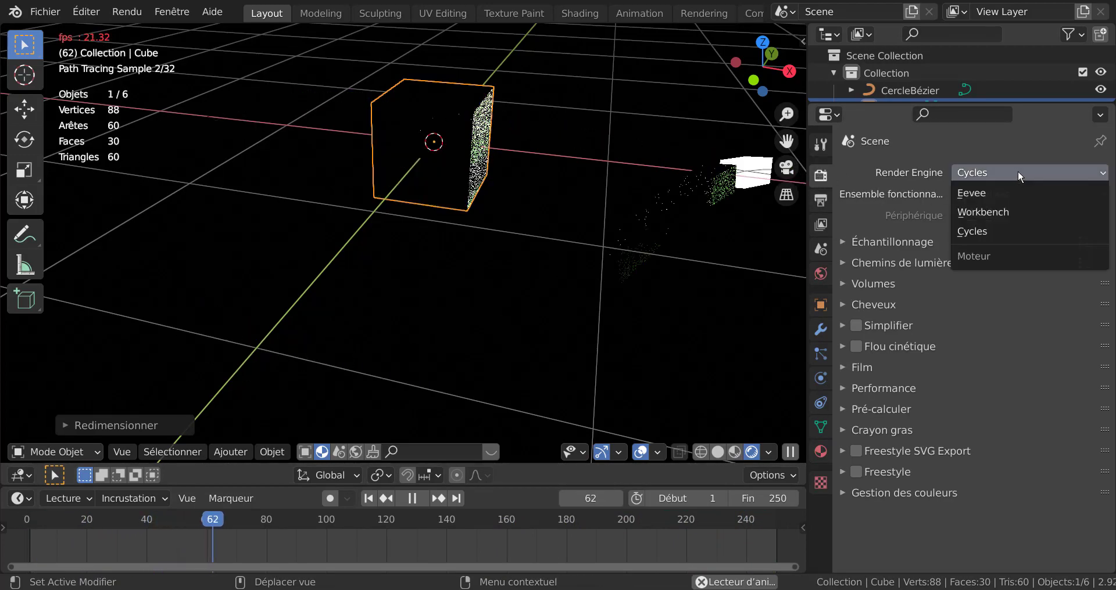
left_click(988, 193)
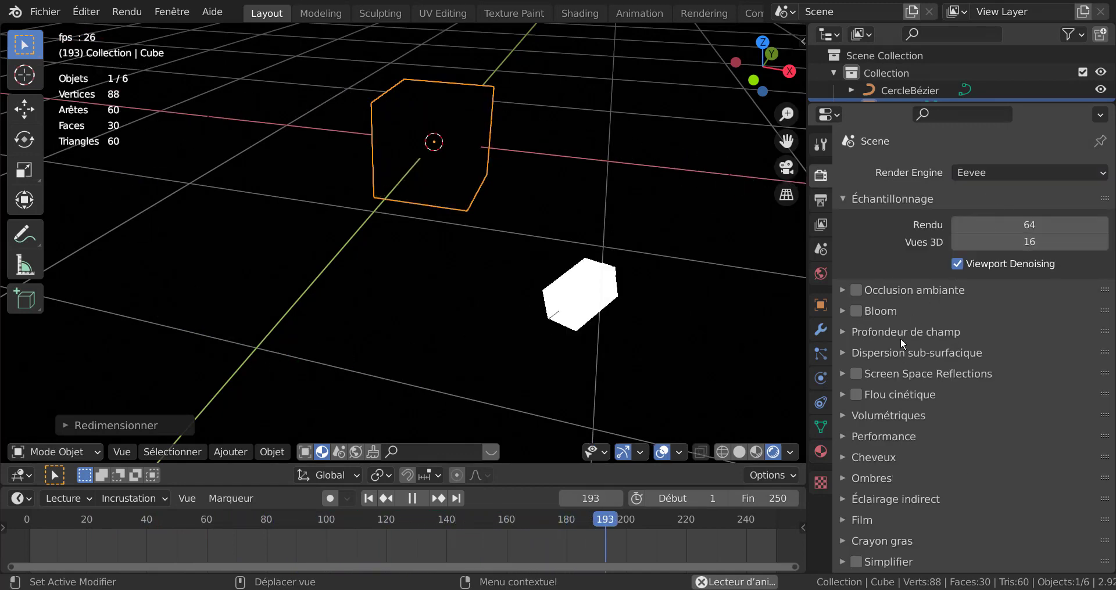
left_click(855, 310)
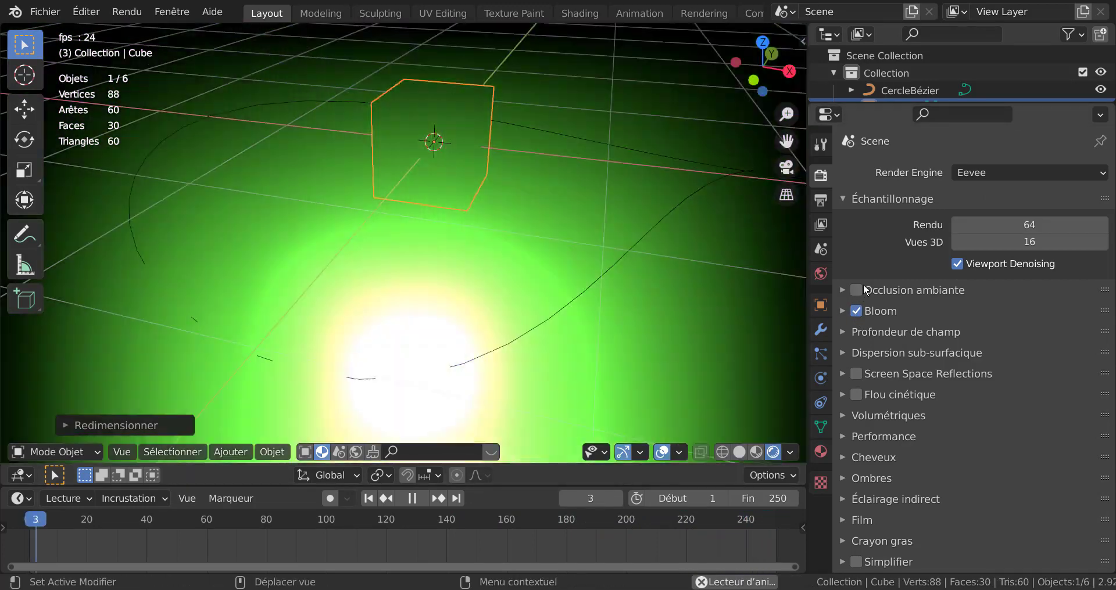
left_click(857, 290)
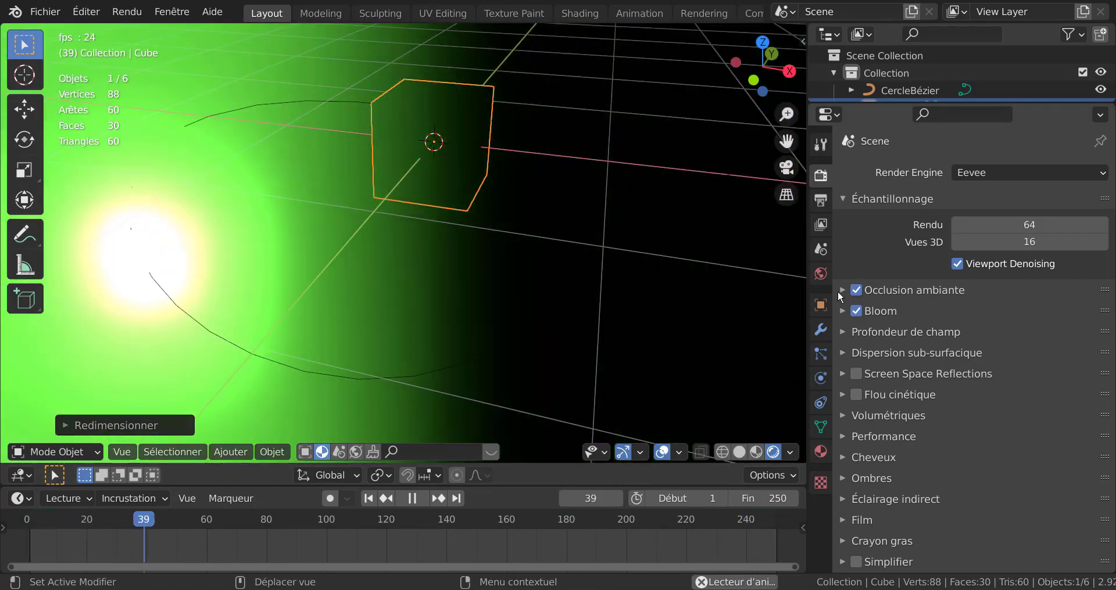
Reduce the Bloom intensity to 0.001 and check the glow around the moving wagon
left_click(841, 290)
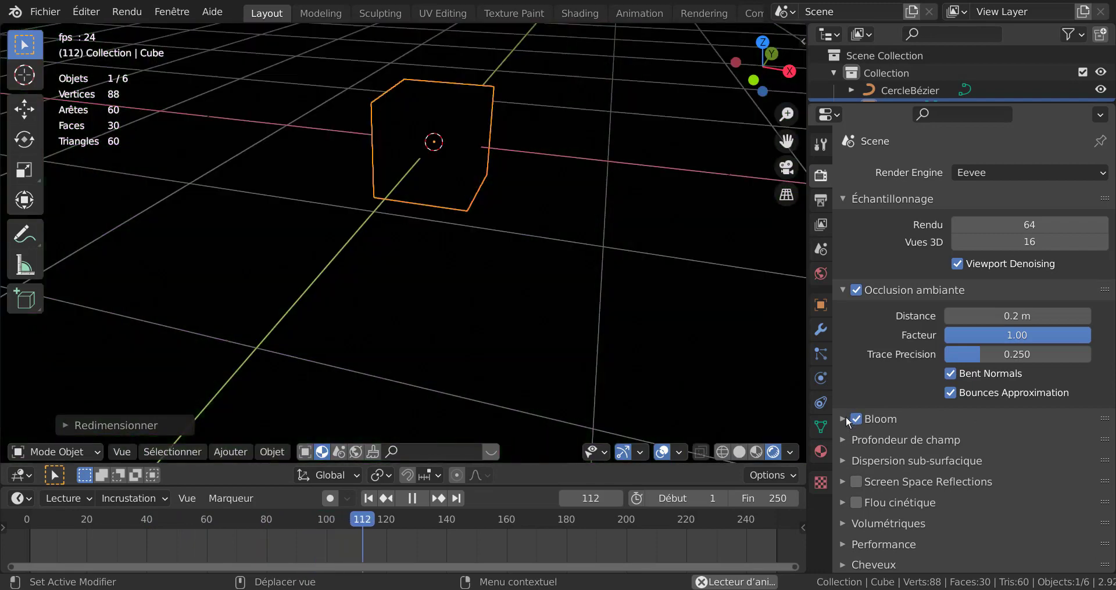
left_click(843, 419)
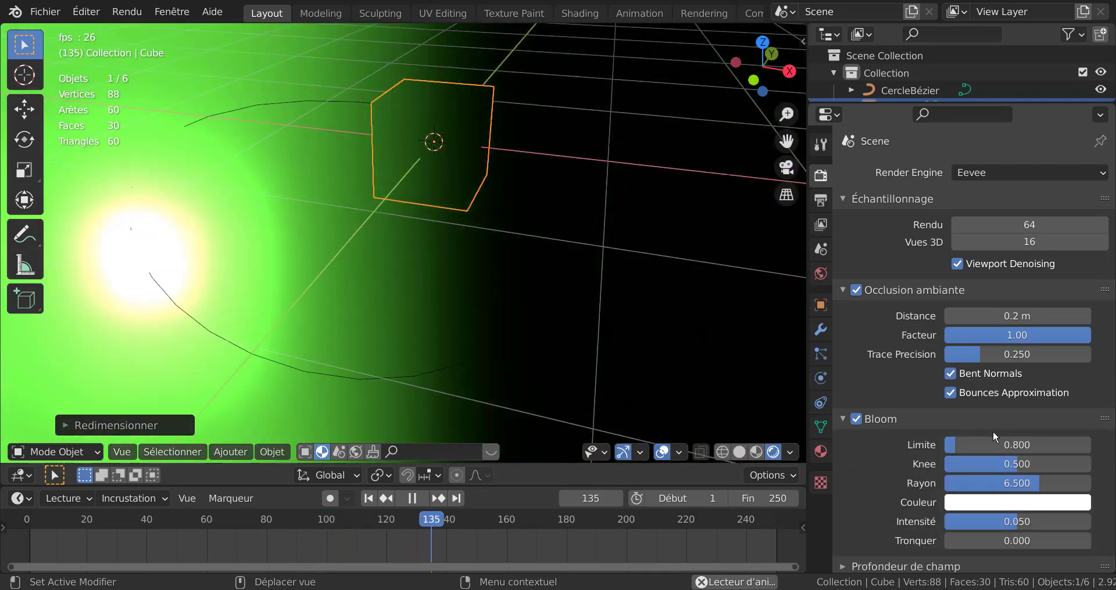
scroll(969, 488, "down", 2)
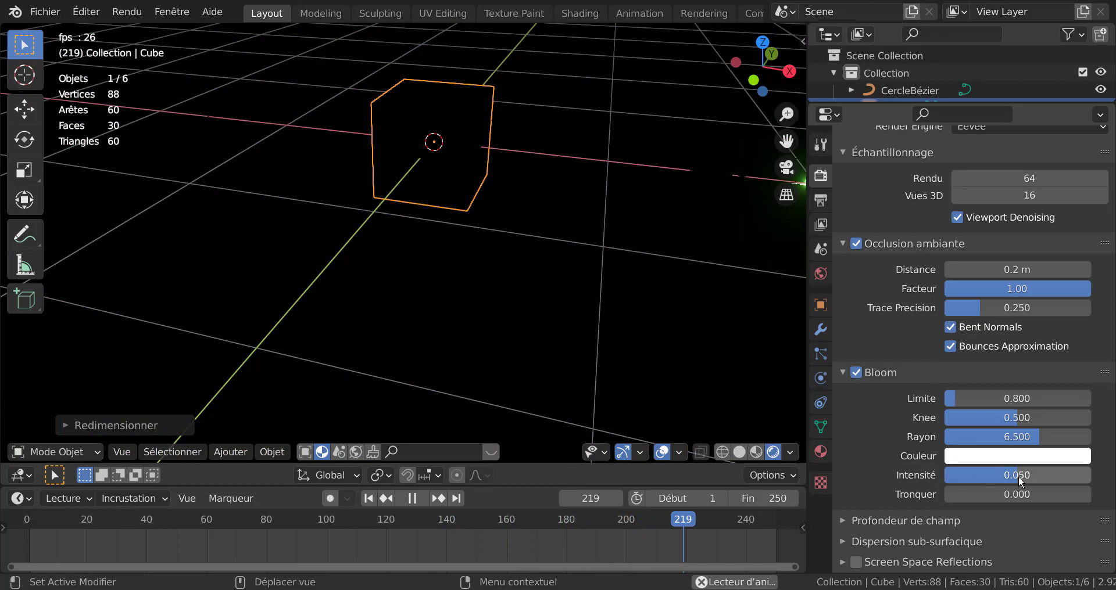
left_click_drag(1018, 478, 946, 478)
middle_click_drag(577, 288, 594, 272)
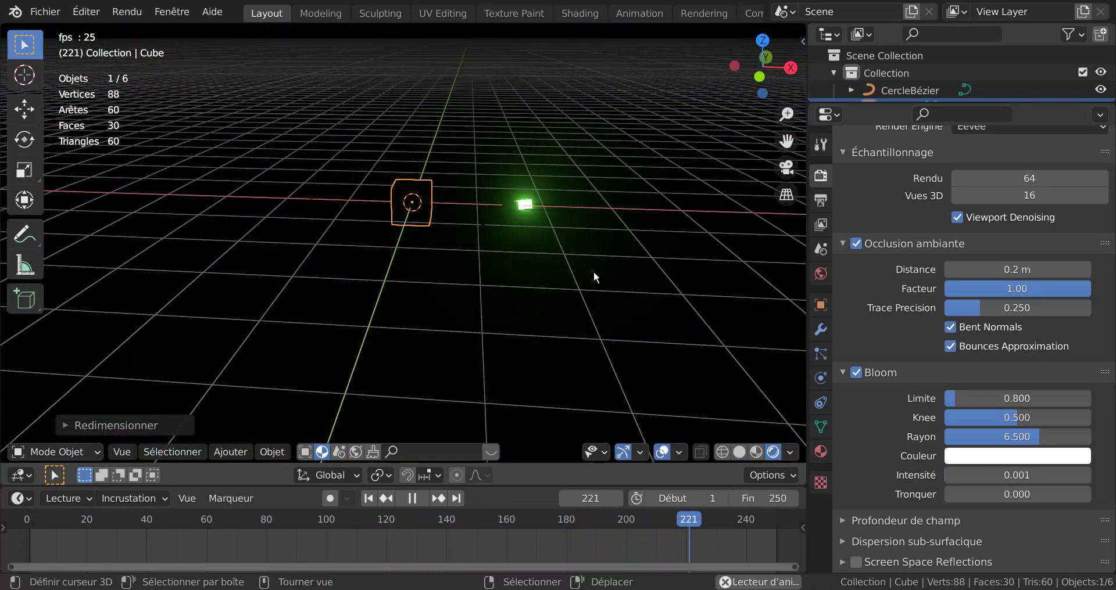
scroll(593, 275, "up", 1)
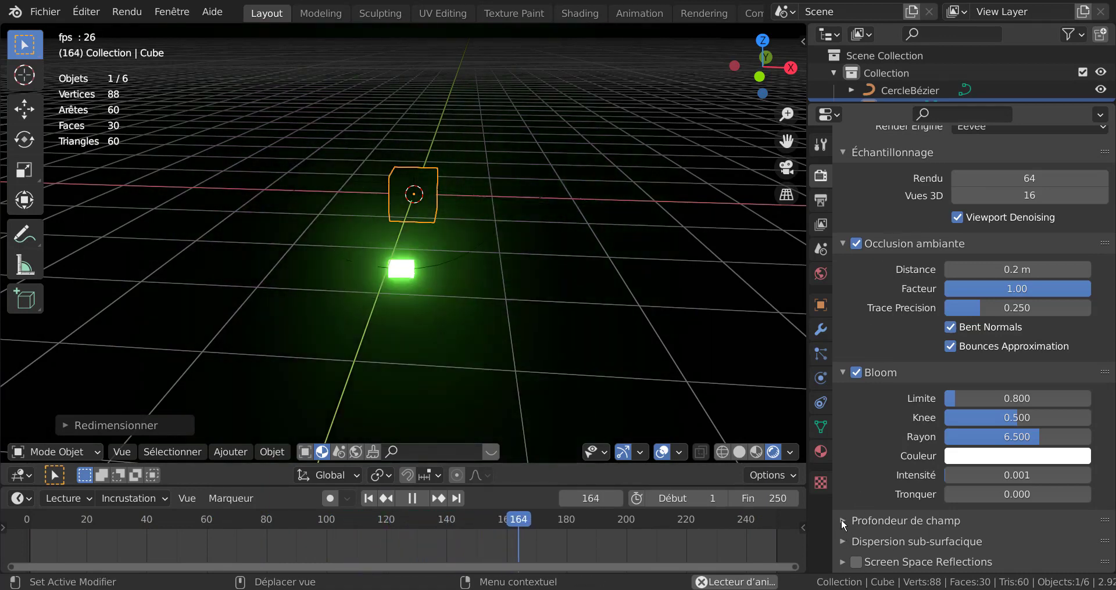
Enable Screen Space Reflections and review its settings together with the depth of field and subsurface scattering options
left_click(842, 520)
scroll(869, 489, "down", 2)
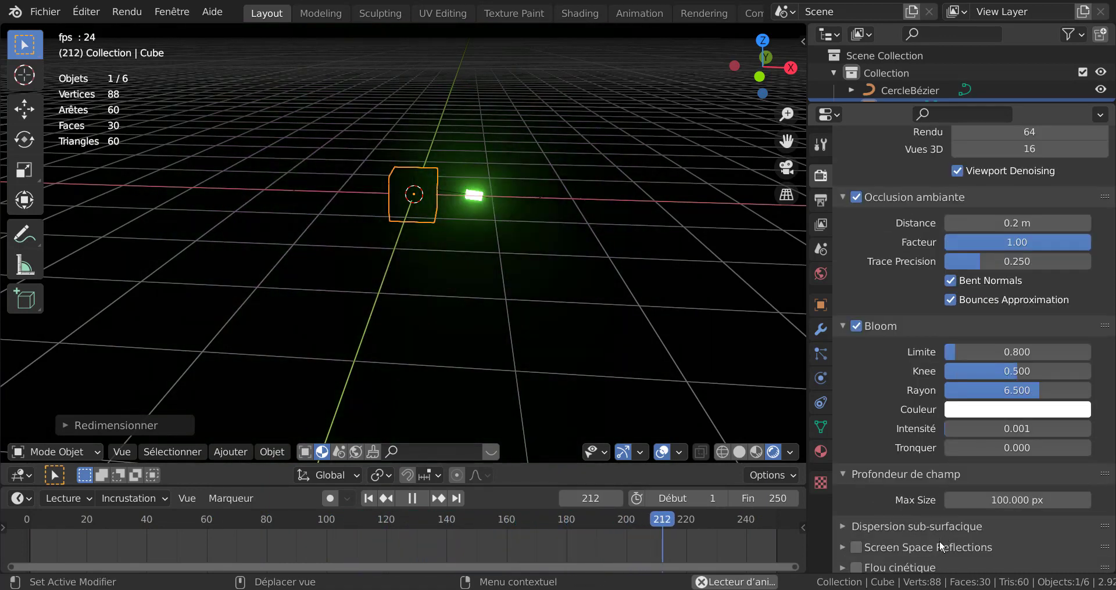
left_click(881, 526)
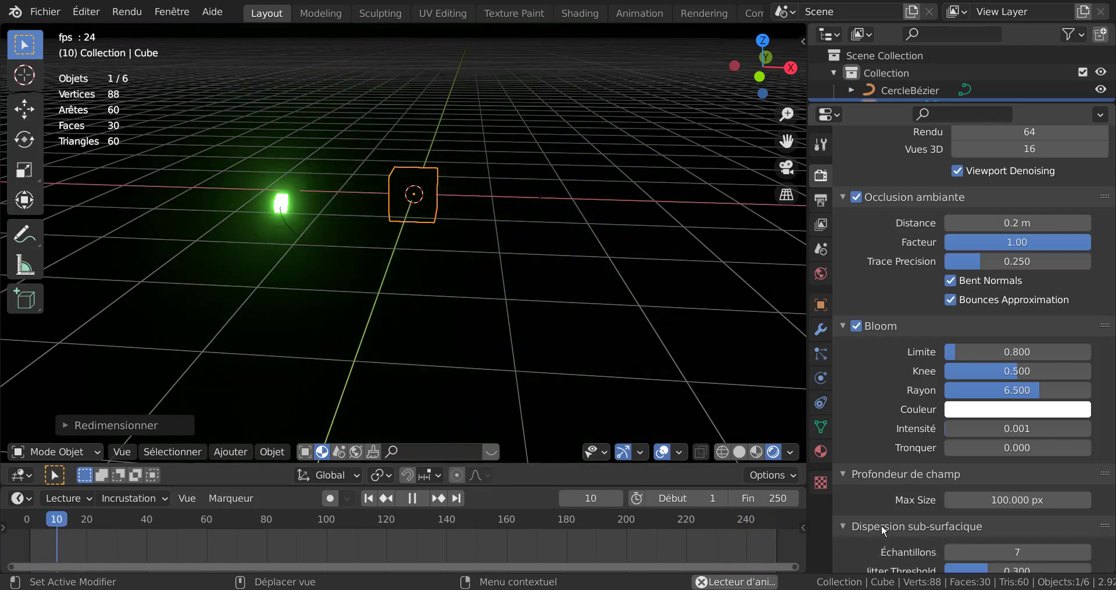
scroll(881, 524, "down", 4)
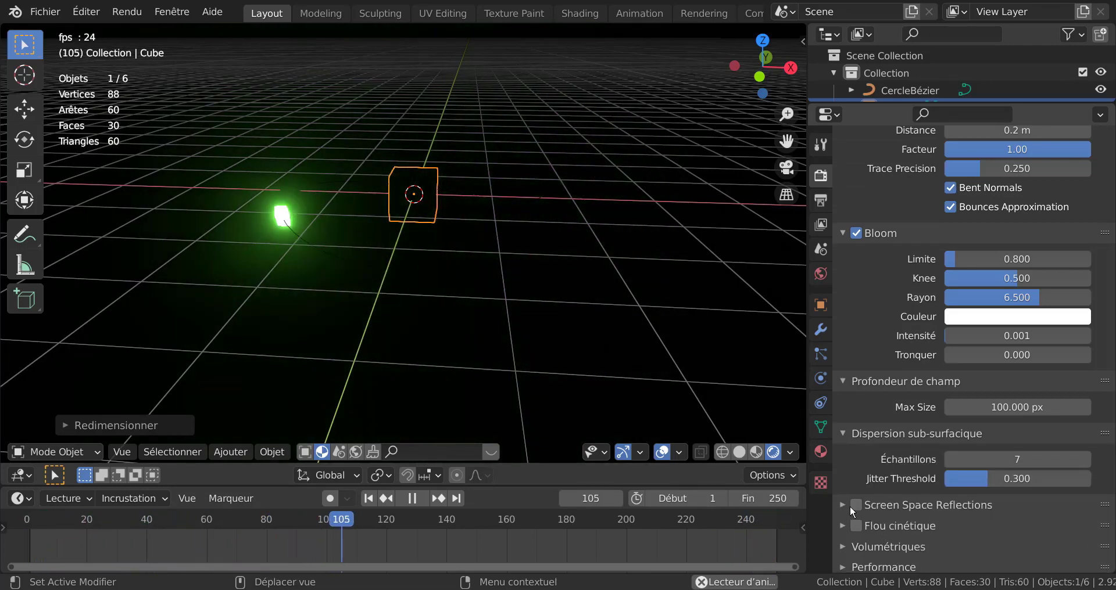
scroll(869, 511, "down", 3)
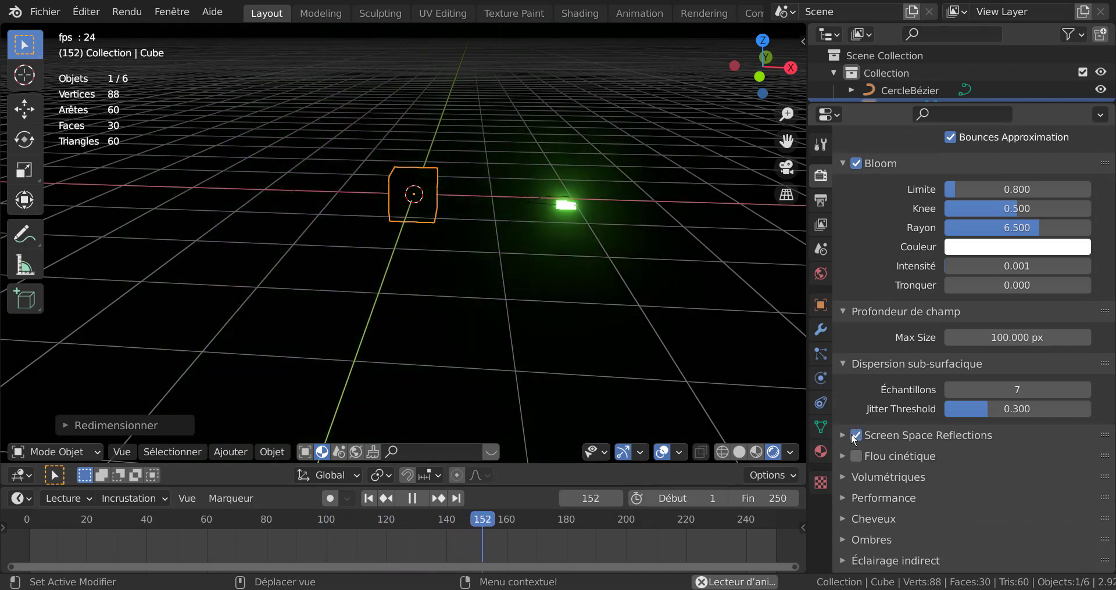
left_click(842, 434)
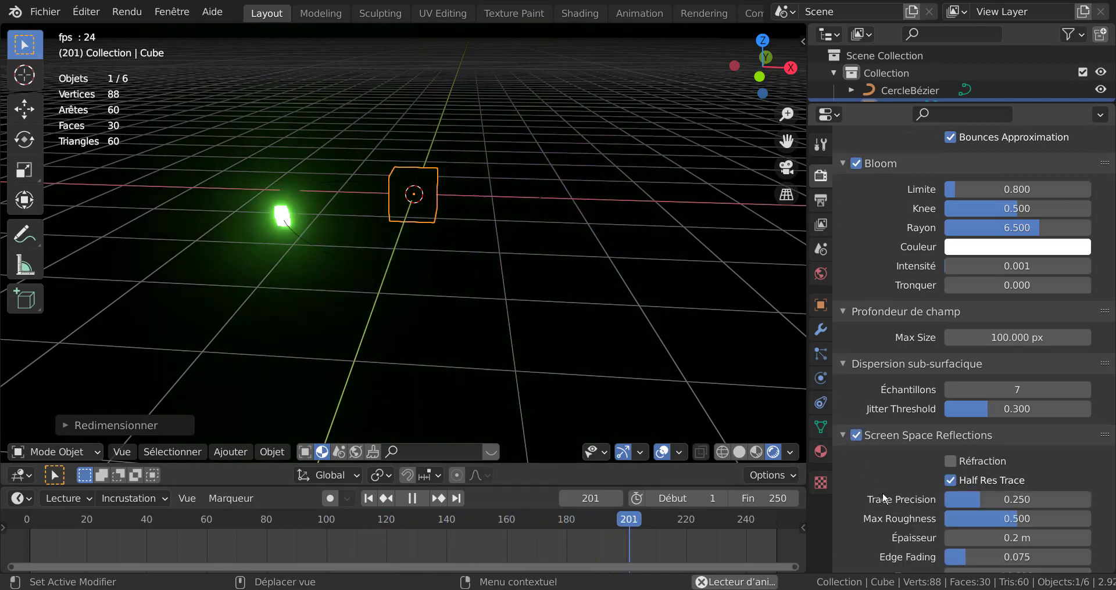
scroll(883, 498, "down", 4)
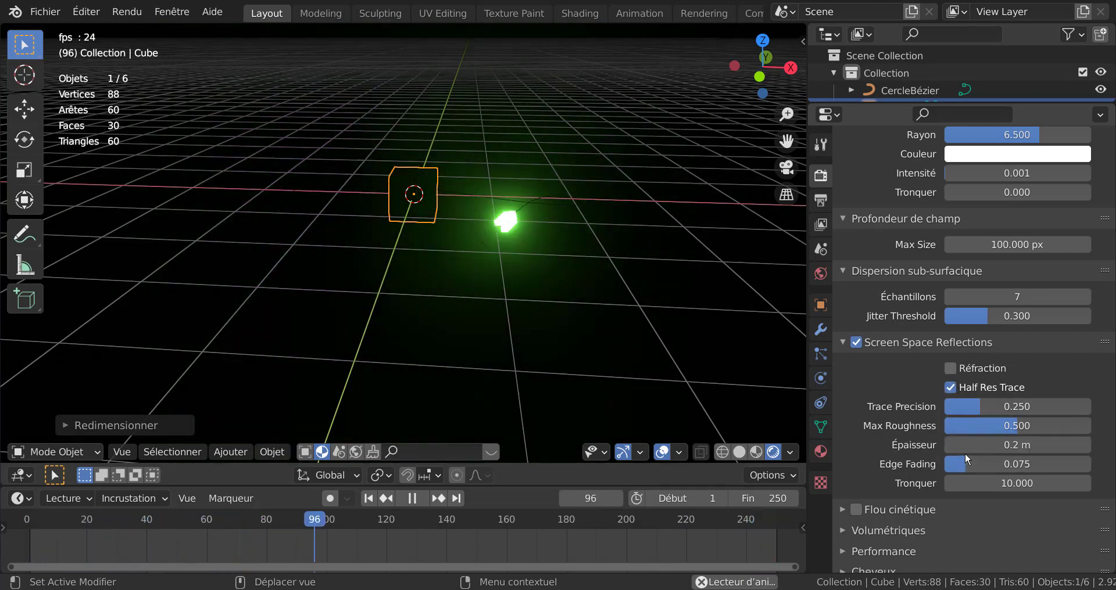
scroll(967, 465, "down", 2)
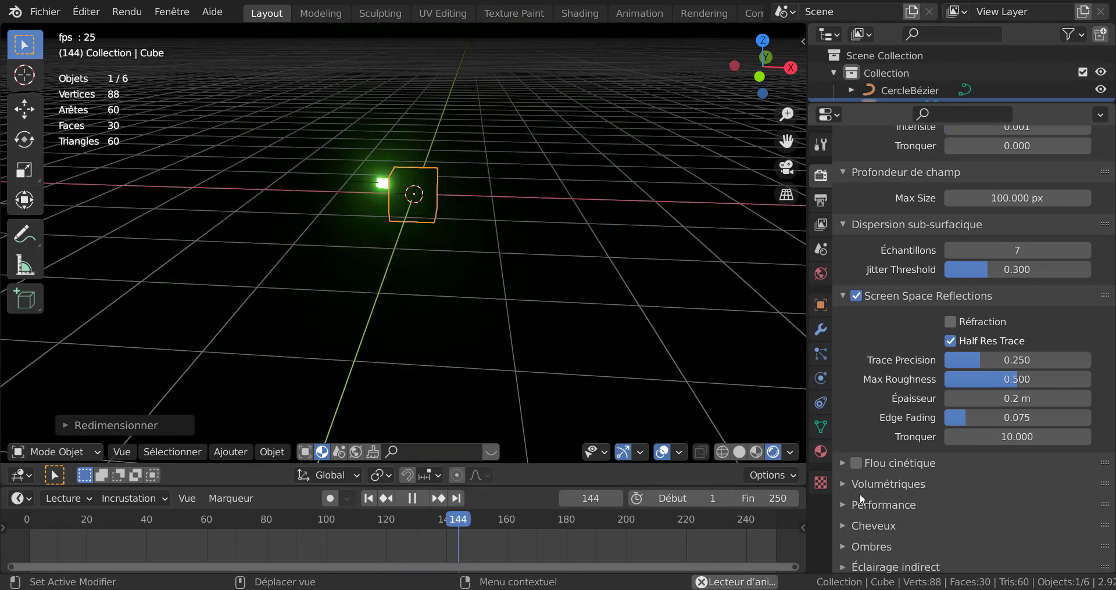
Set the render engine back to Cycles
scroll(904, 488, "up", 3)
scroll(901, 475, "up", 6)
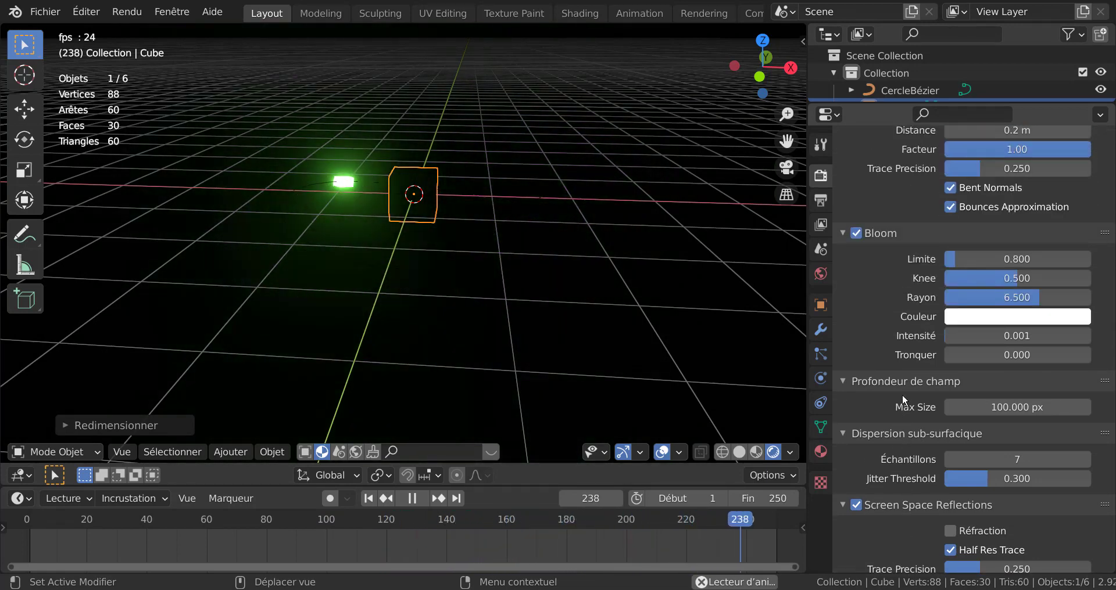
scroll(909, 379, "up", 6)
scroll(912, 373, "up", 2)
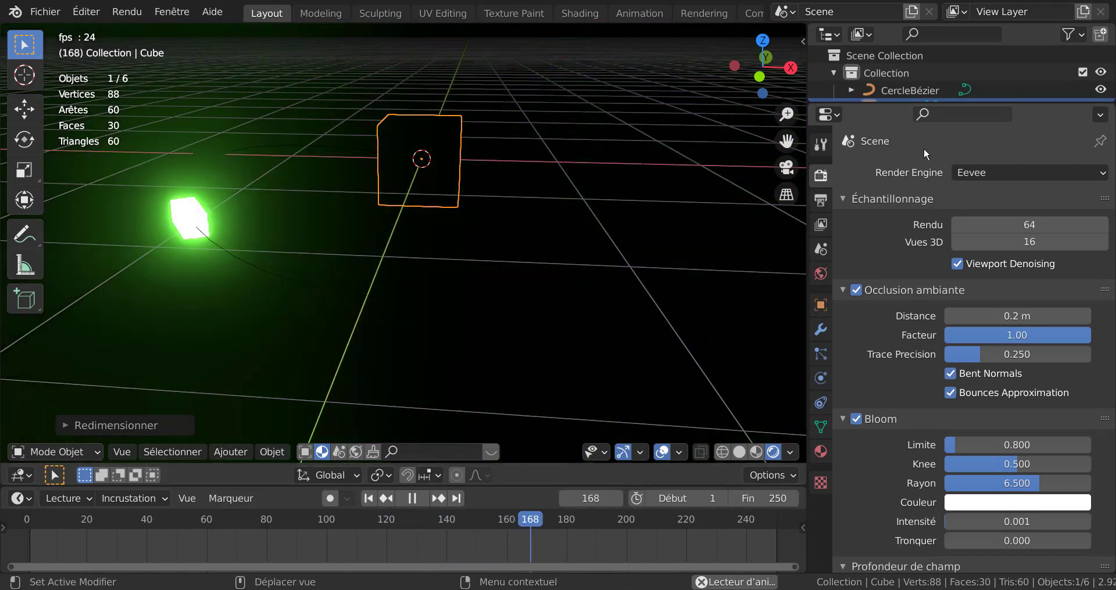
left_click(1009, 171)
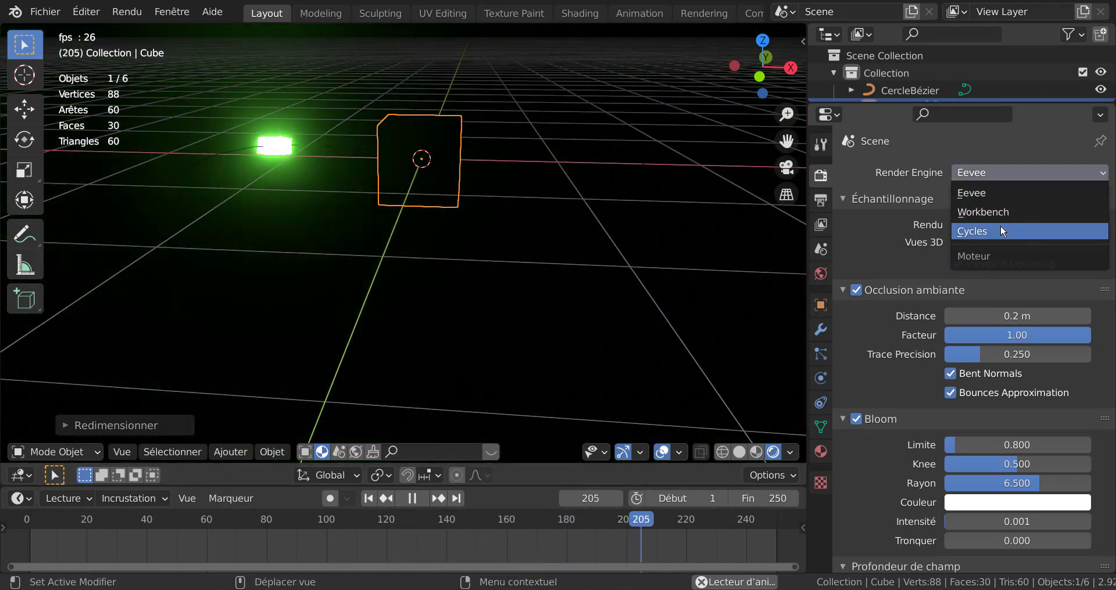
left_click(999, 228)
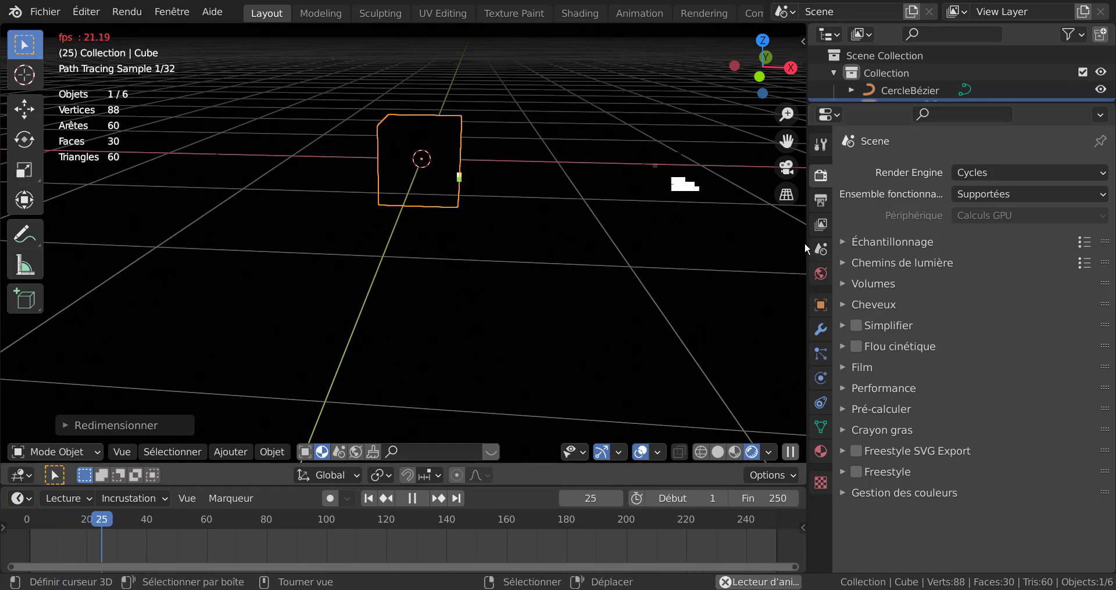
Widen the 3D viewport, deselect the cube, and replay the animation in the Cycles rendered view before stopping it
left_click_drag(807, 243, 962, 243)
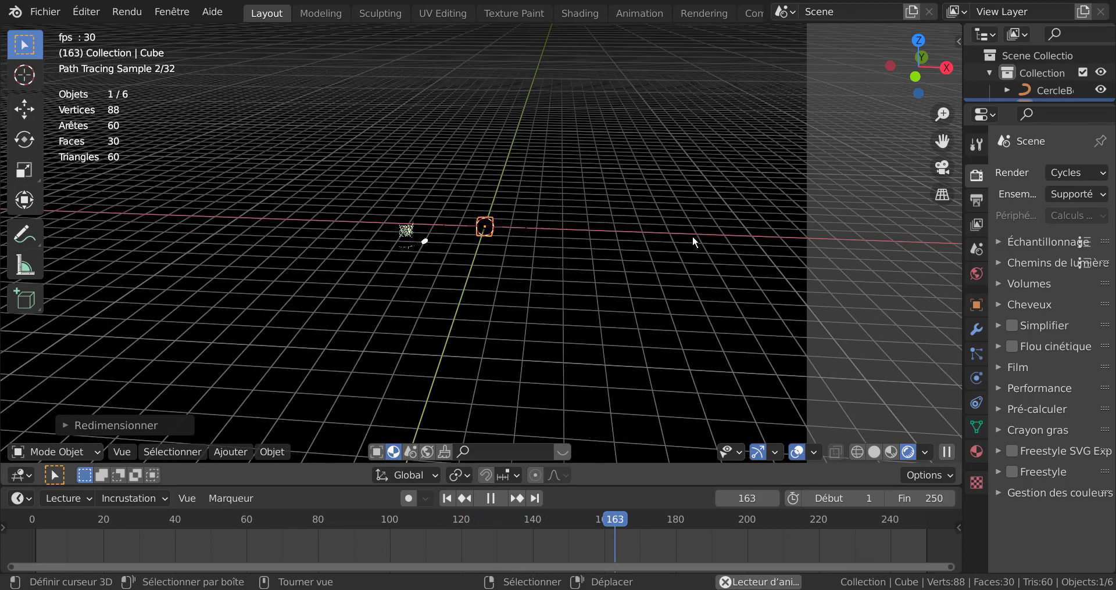
left_click(744, 244)
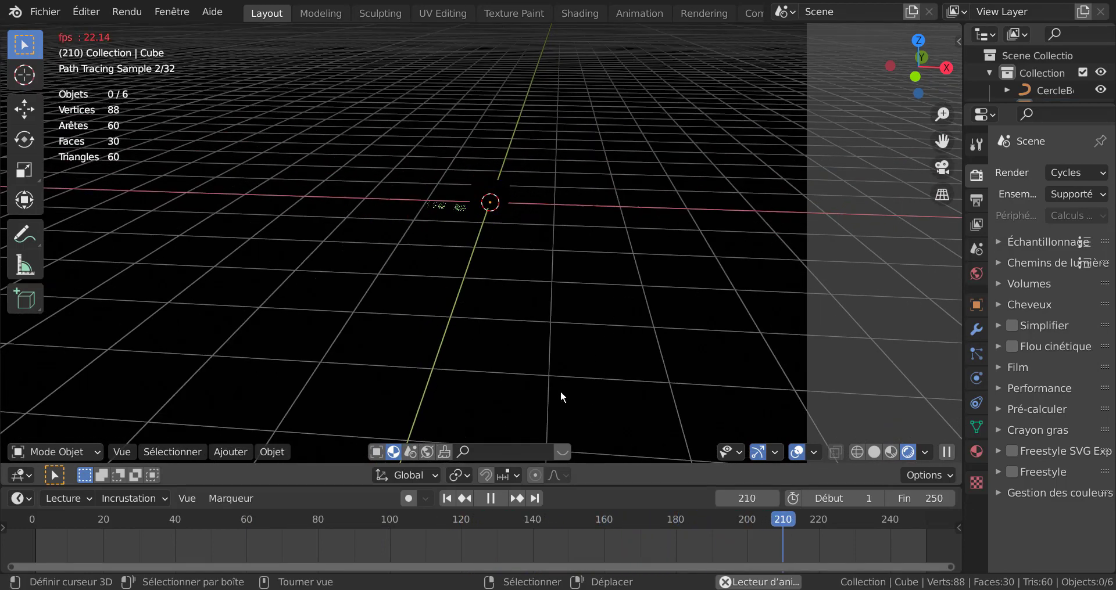
left_click(490, 498)
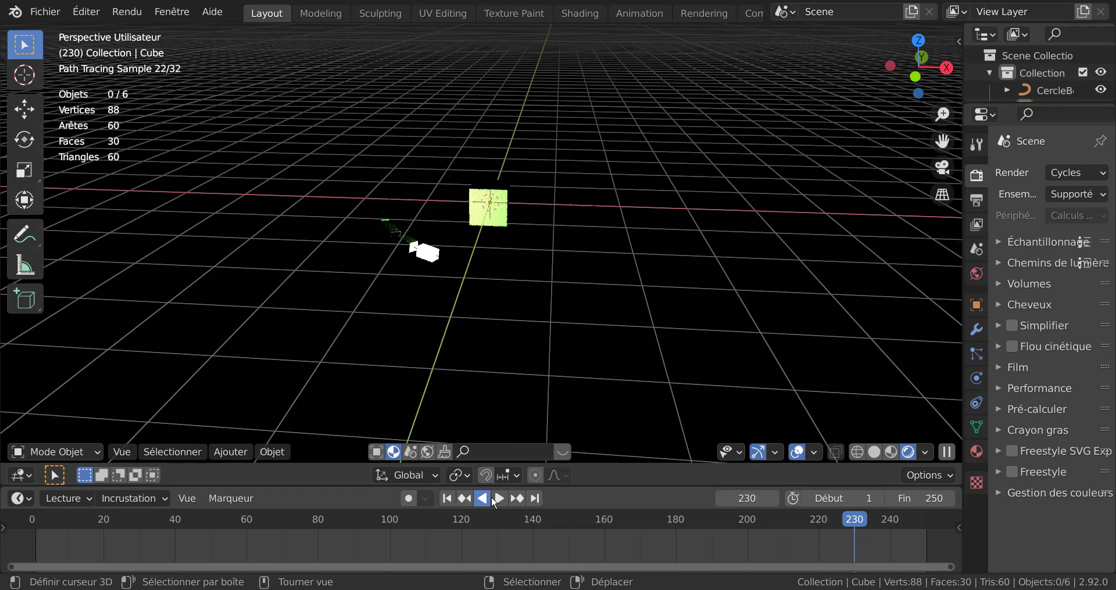
left_click(486, 499)
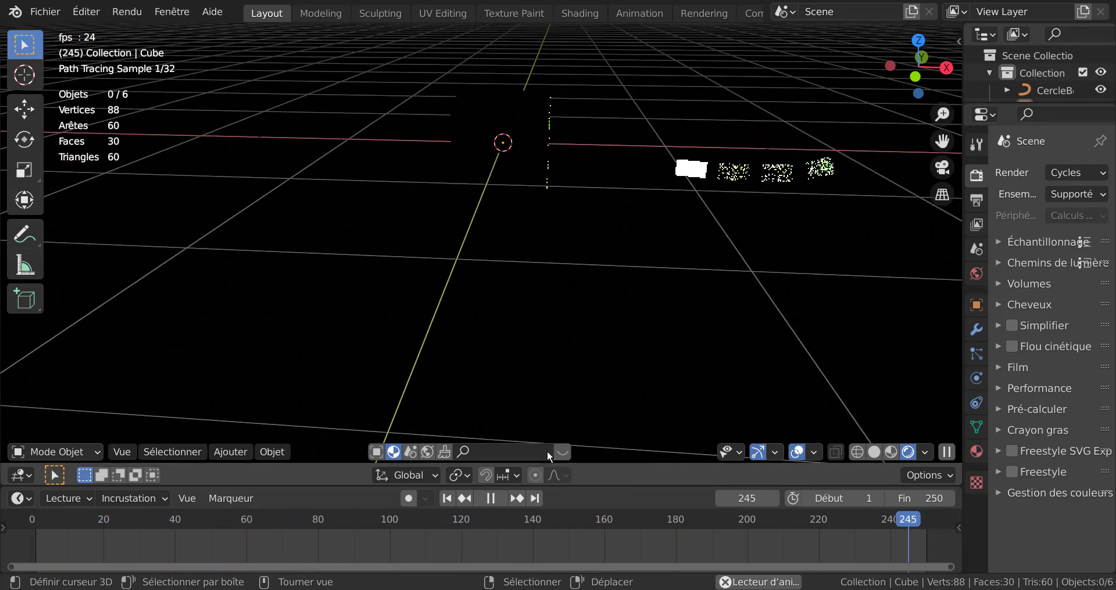
left_click(491, 498)
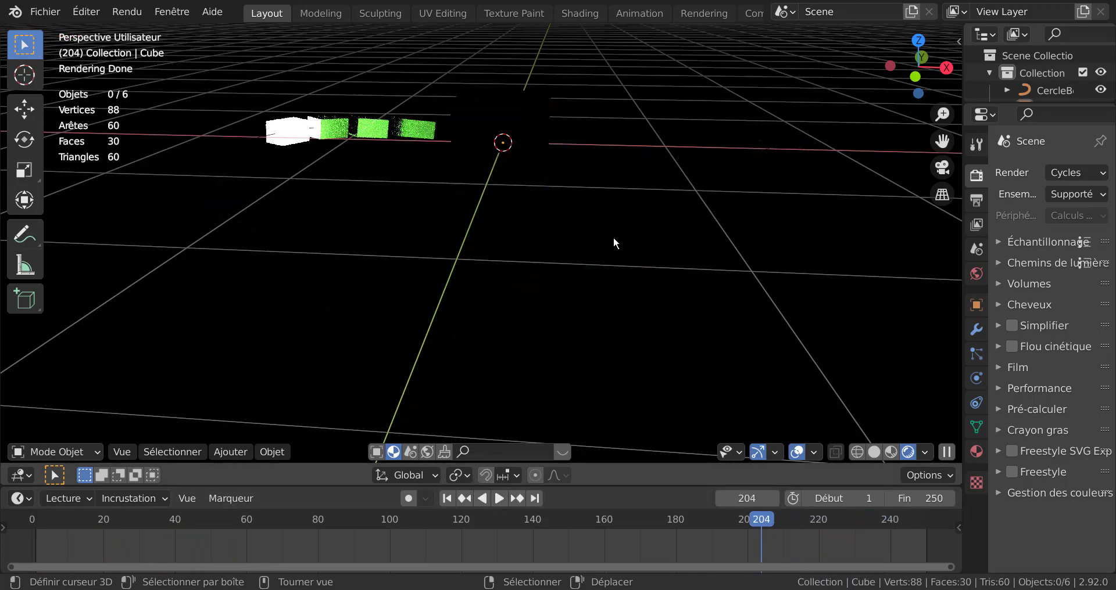
Move the timeline to frame 161 and switch the viewport to material preview shading
middle_click_drag(624, 245, 648, 285, "shift")
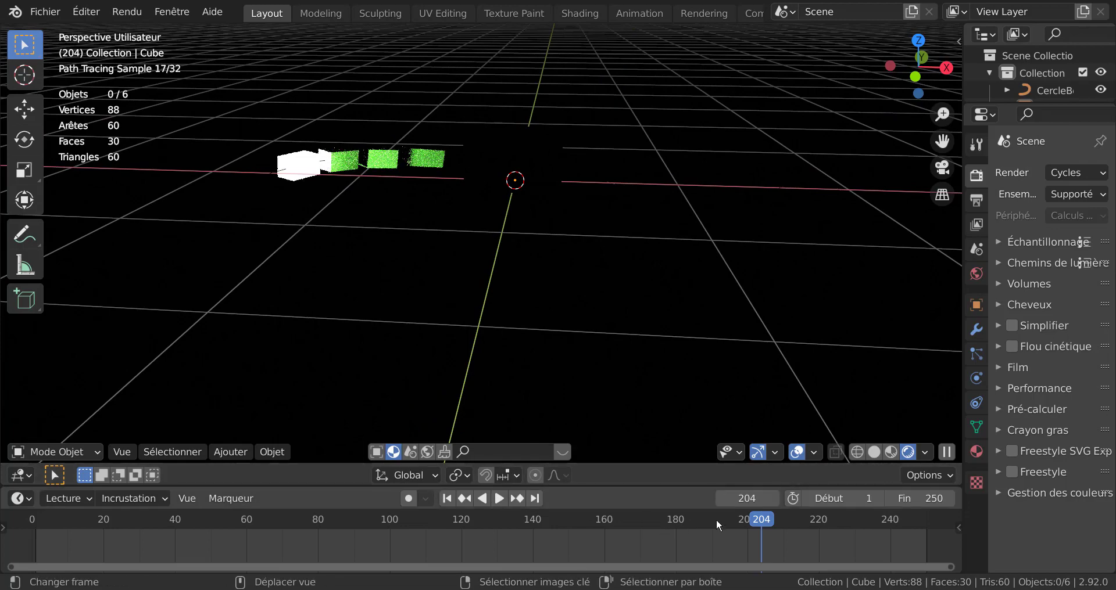
left_click_drag(757, 516, 608, 534)
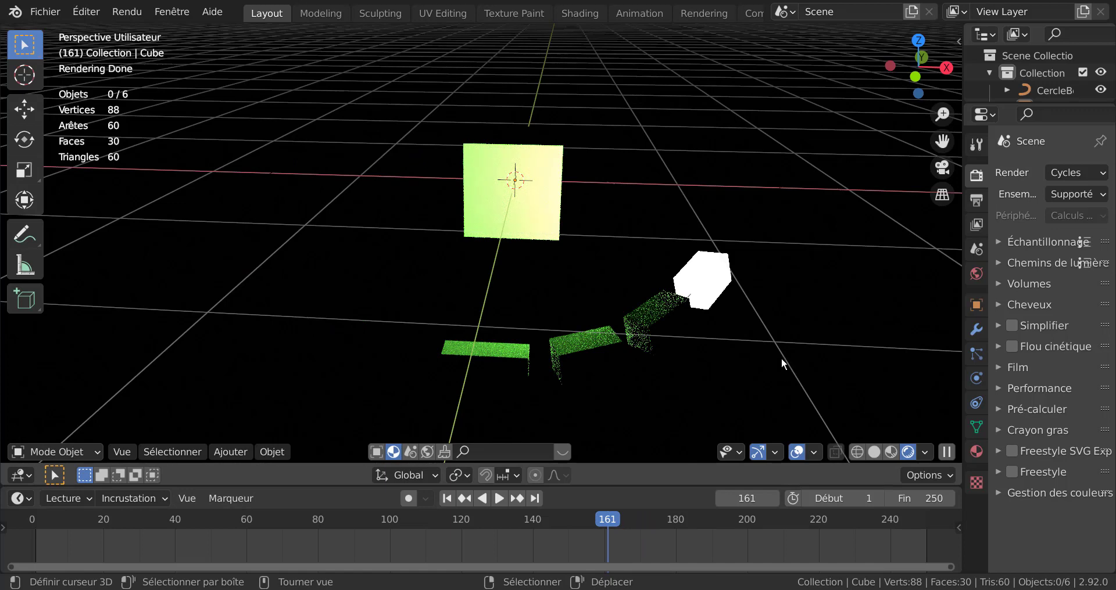
left_click(889, 451)
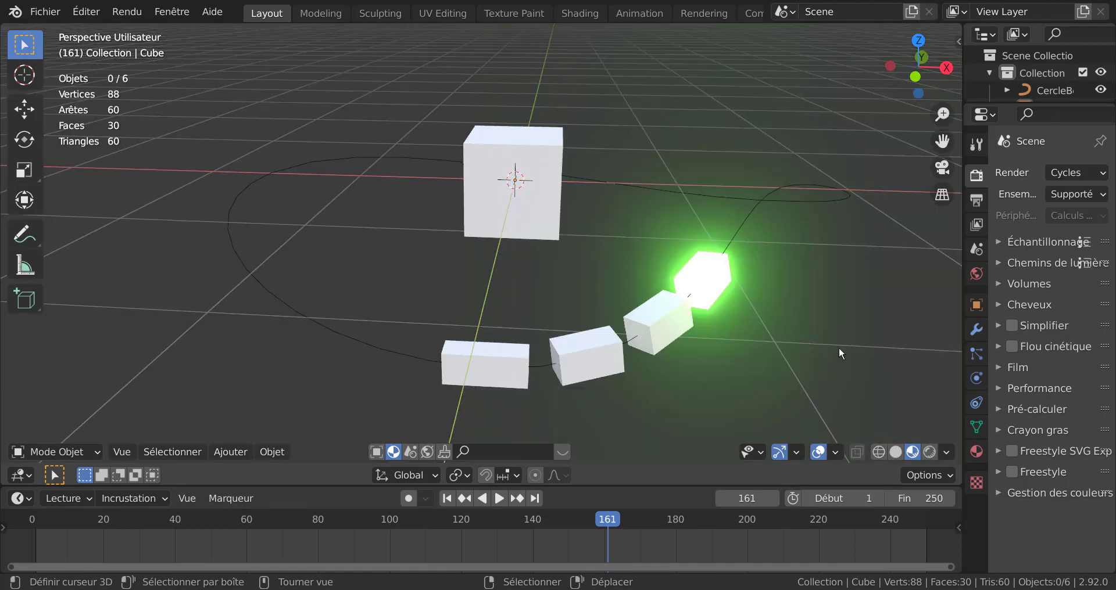